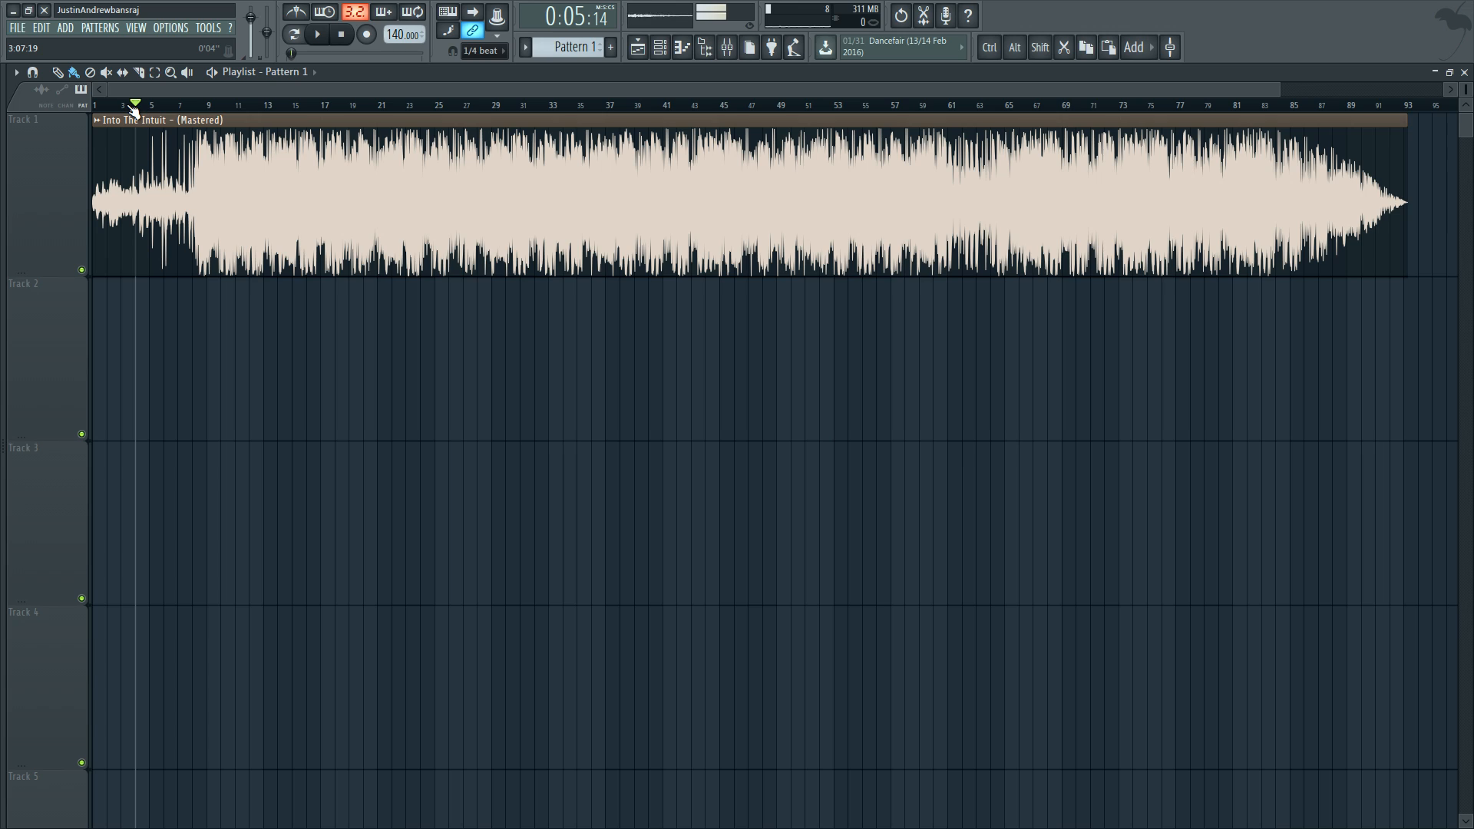
Step: Play the song from about bar 6 to listen to it, and stop playback
left_click_drag(135, 109, 84, 102)
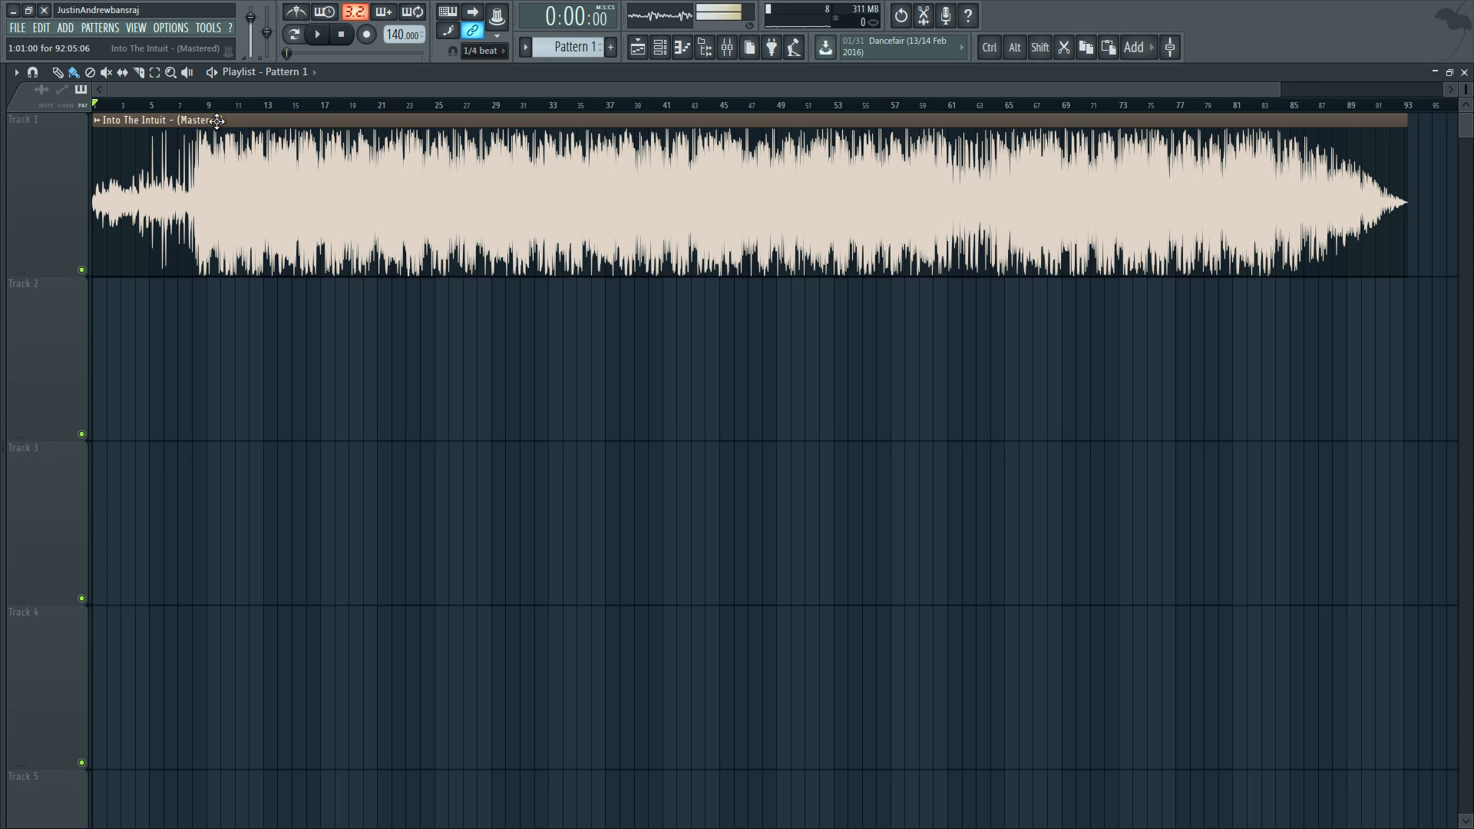
left_click(167, 106)
key("space")
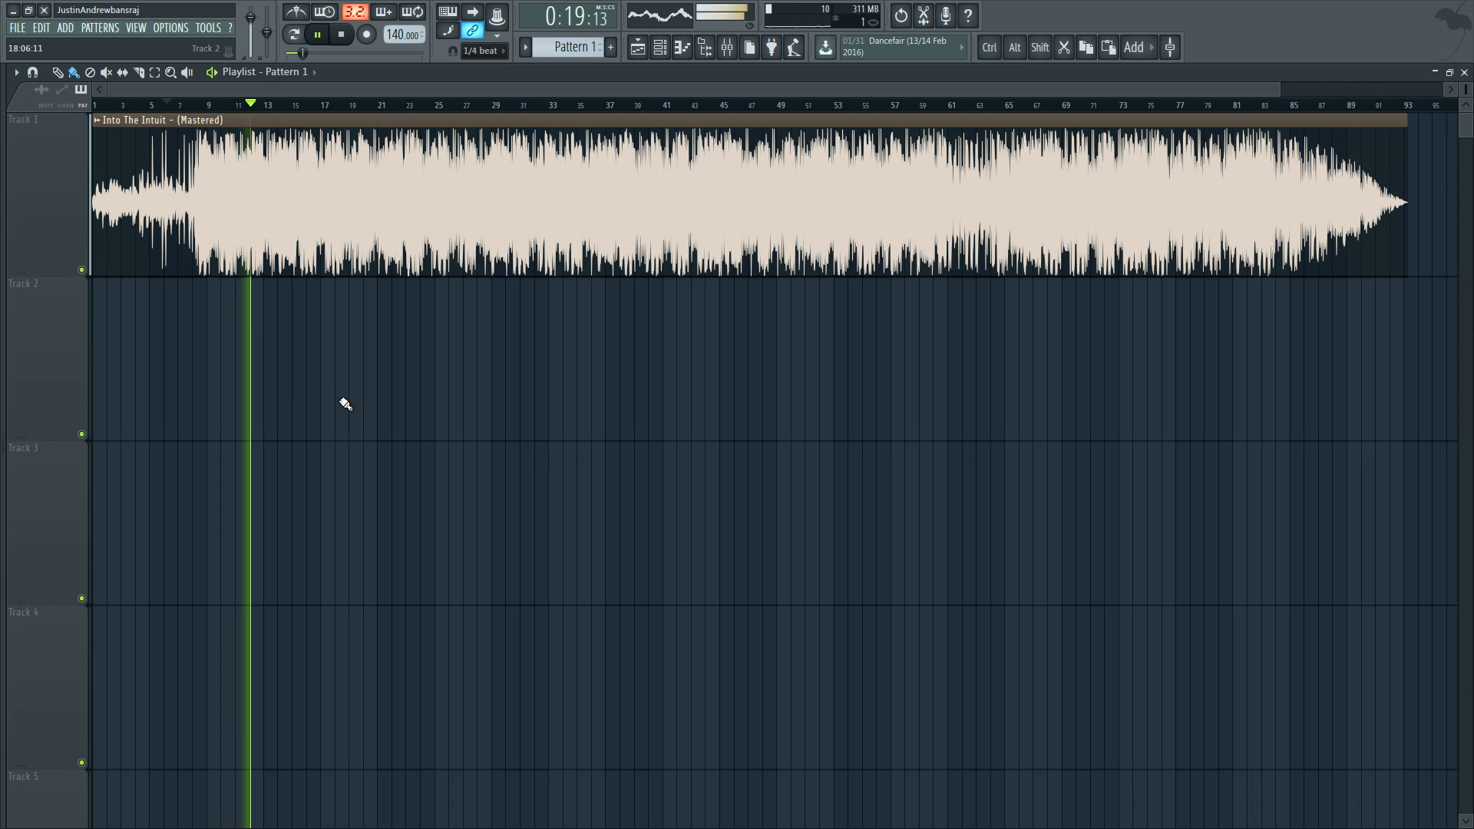
left_click(345, 38)
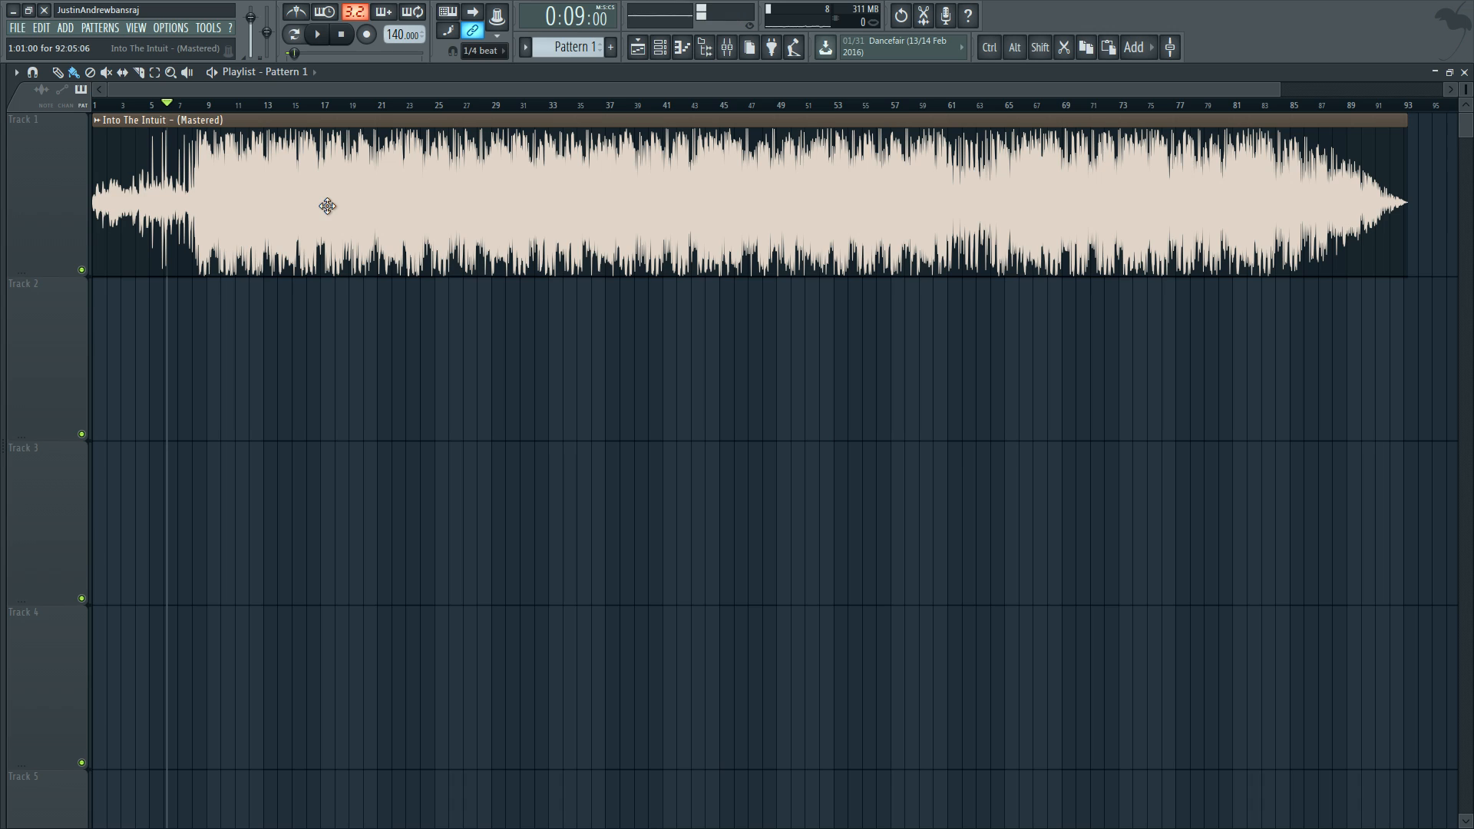
Step: Turn on the multichannel waveform view for the Into The Intuit clip and close its channel settings
double_click(355, 166)
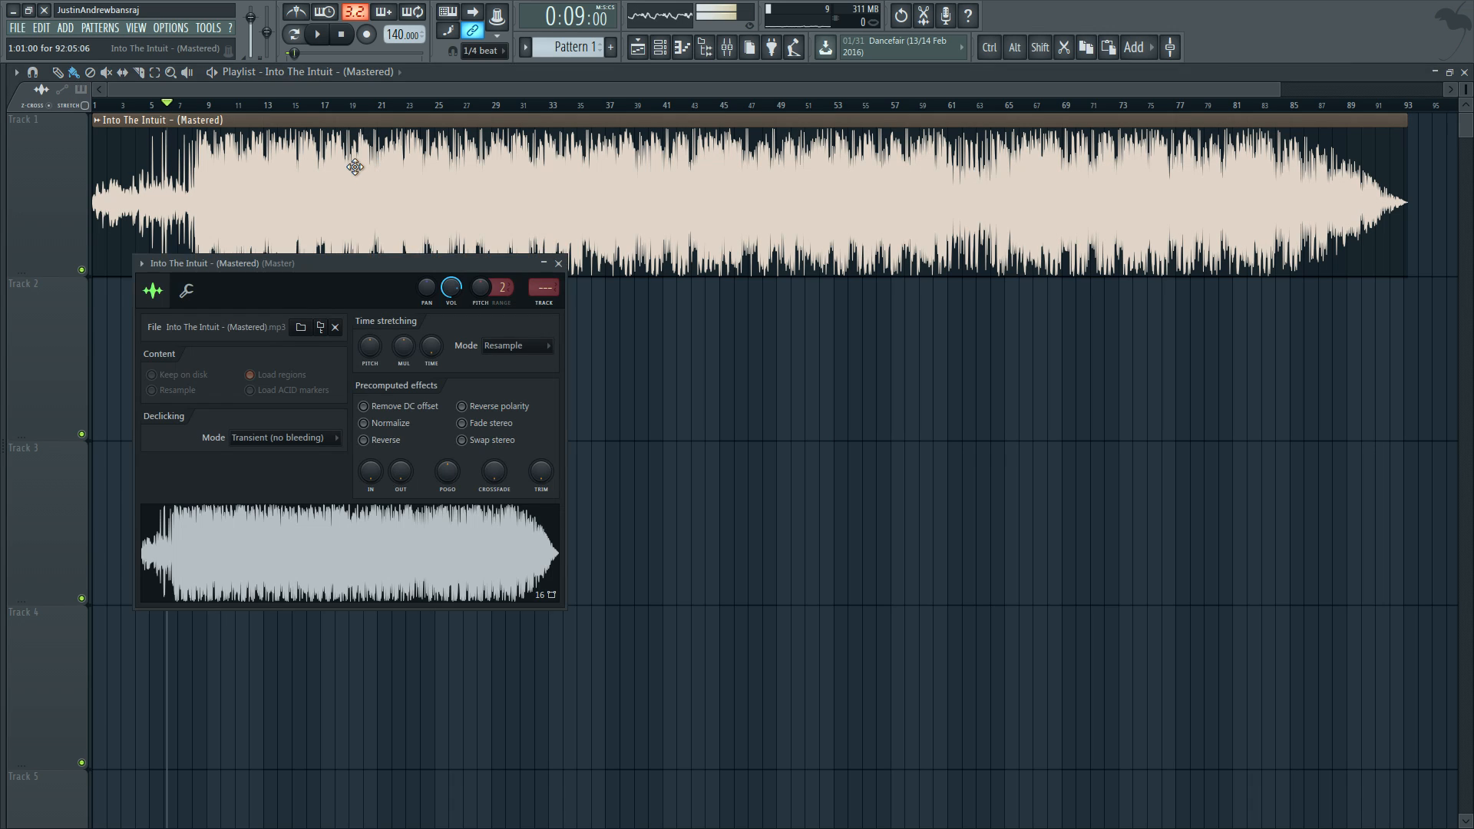
right_click(357, 540)
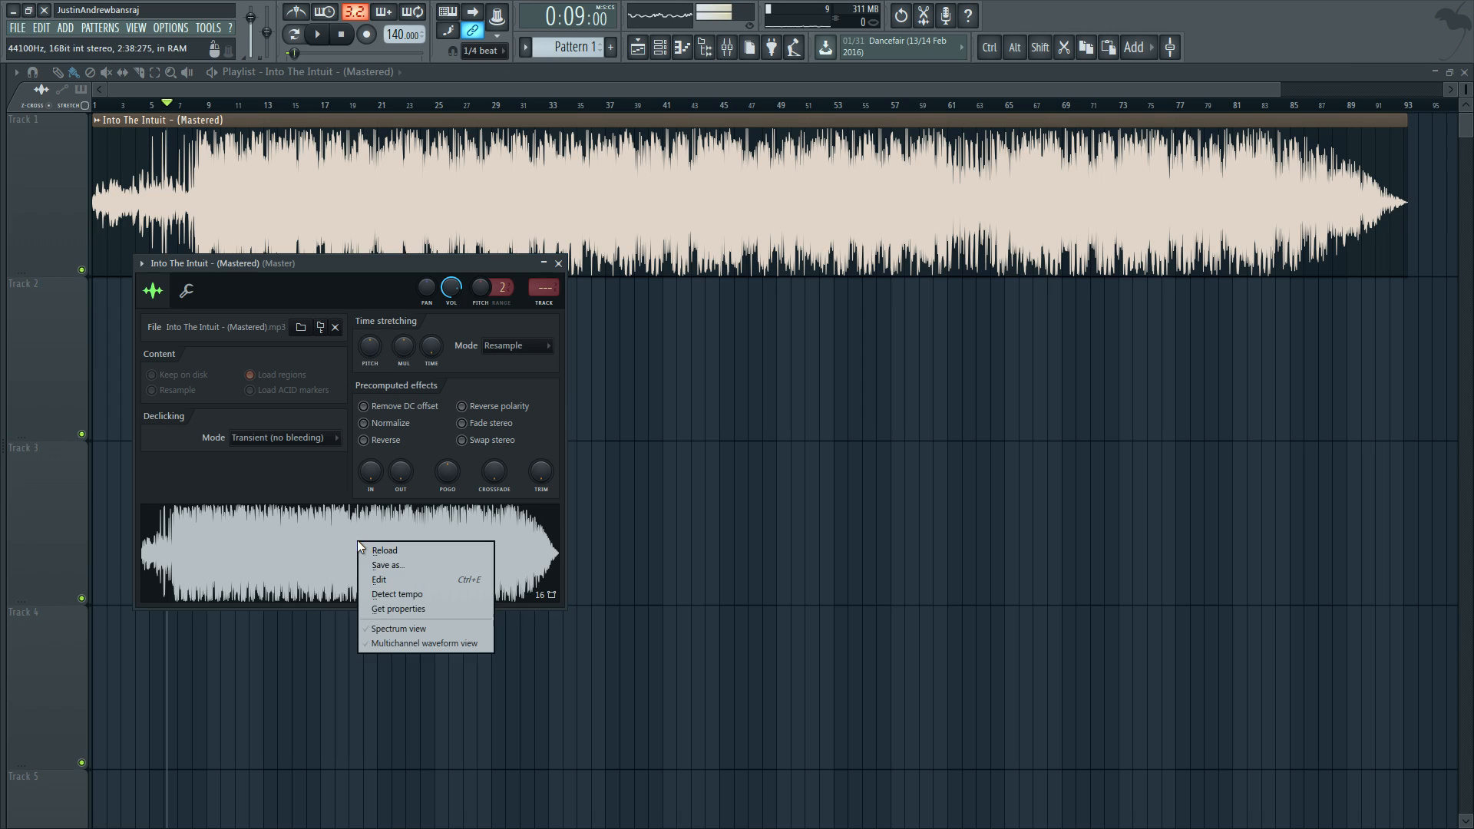
left_click(395, 646)
right_click(399, 545)
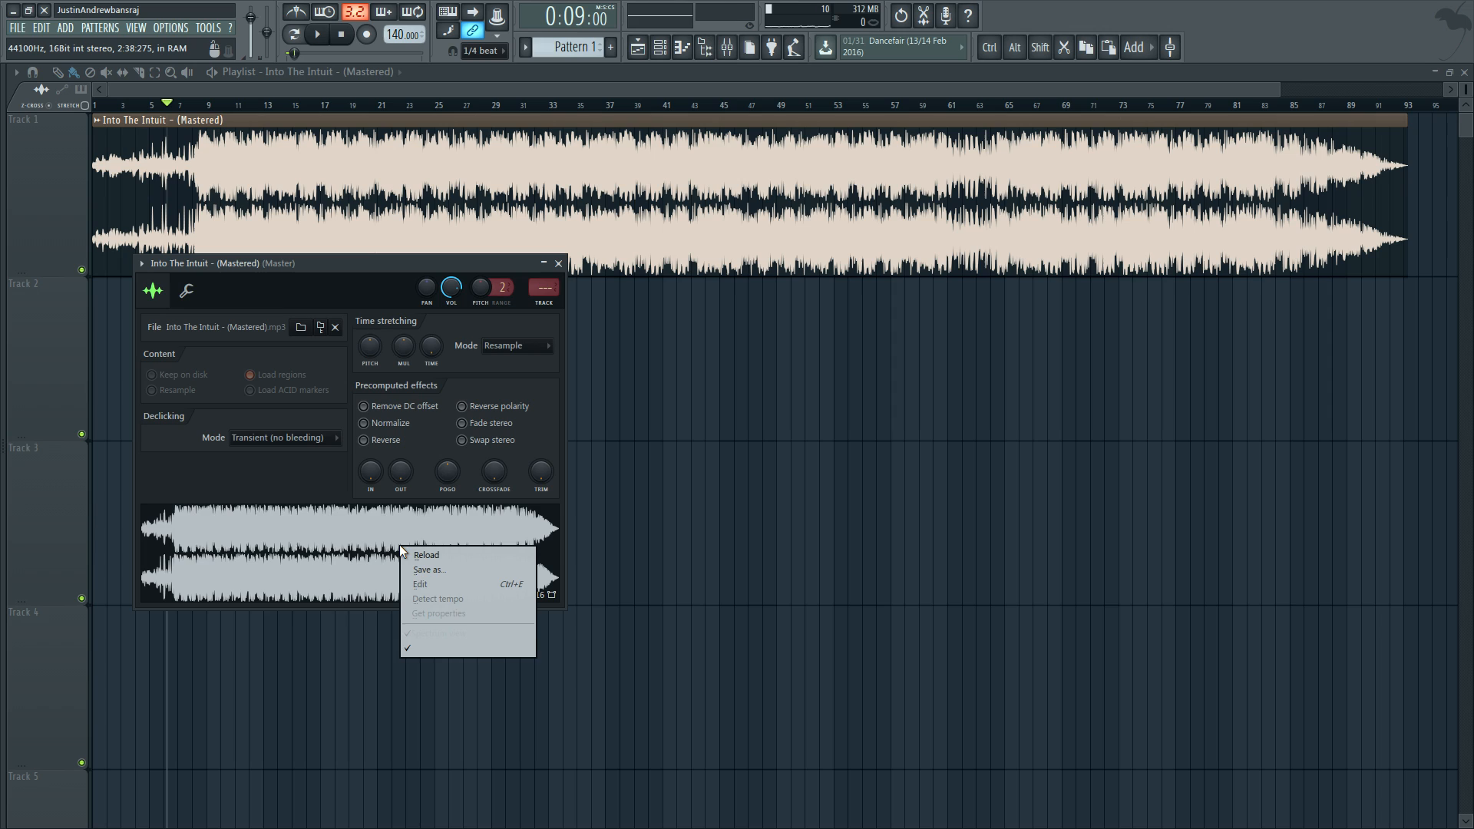
left_click(421, 649)
right_click(355, 543)
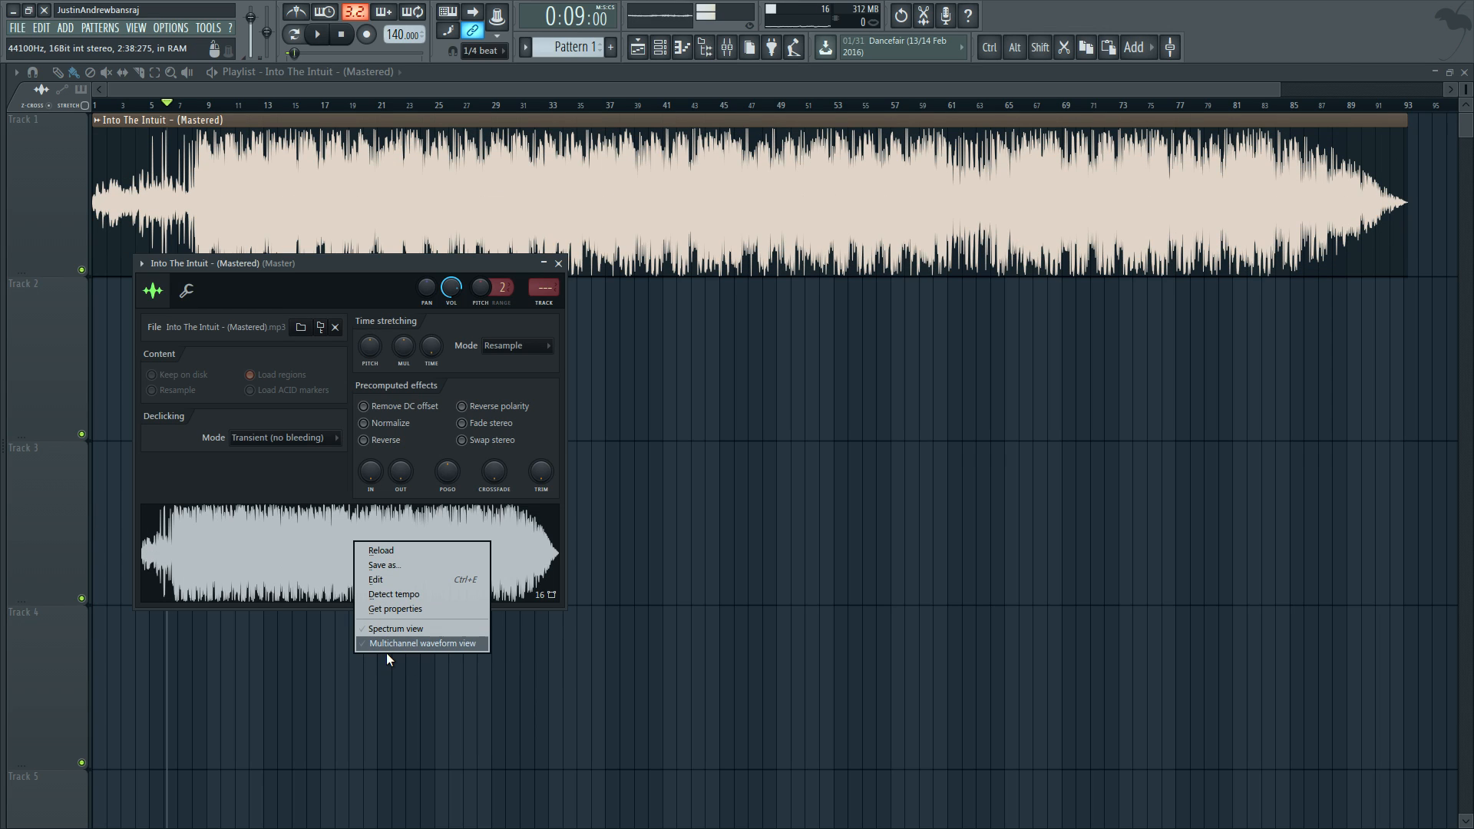
left_click(390, 643)
left_click(558, 263)
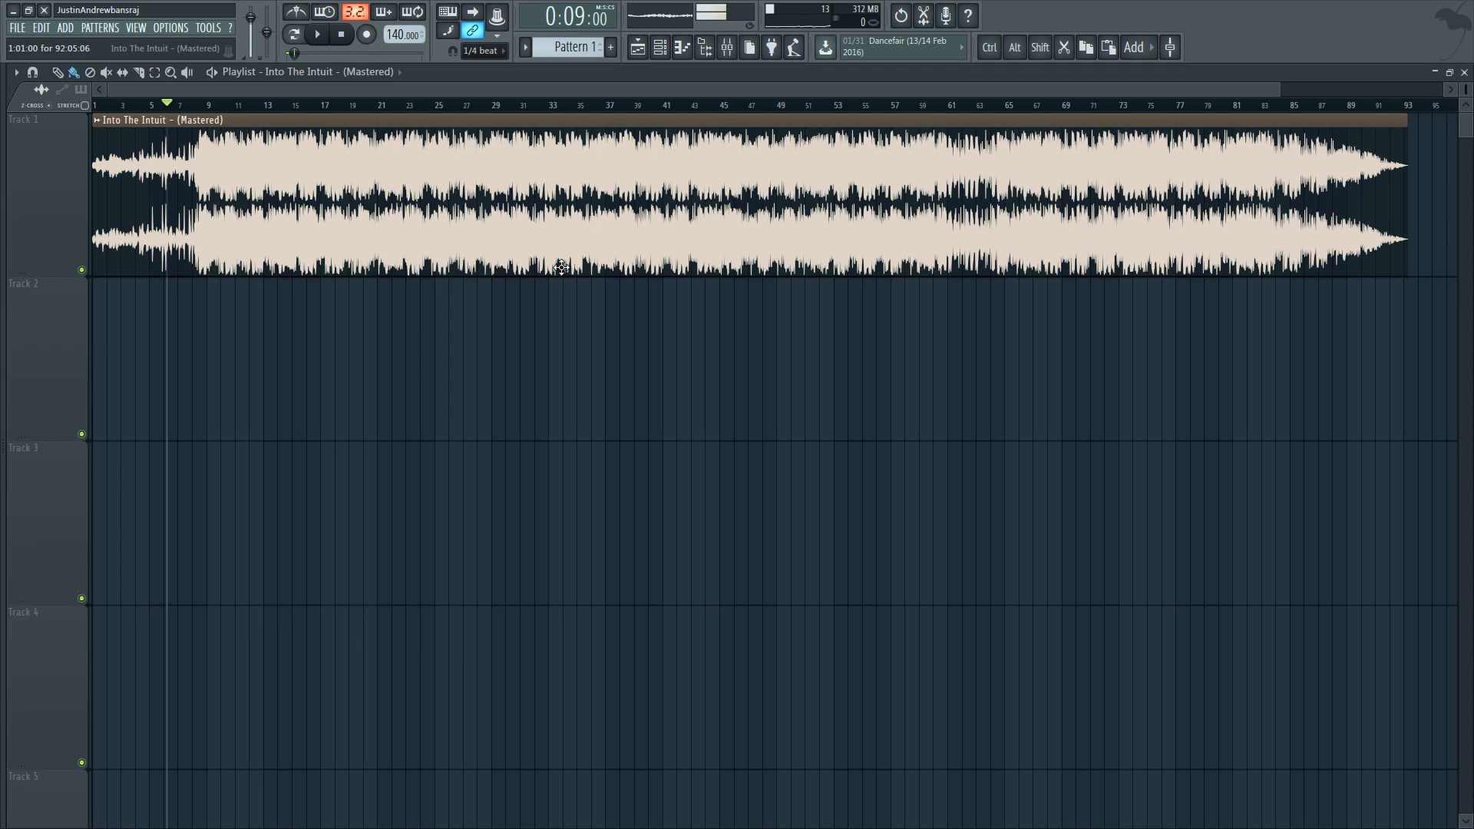
Step: Examine the separate left and right channel waveforms of the clip around bar 6
scroll(152, 262, "up", 3)
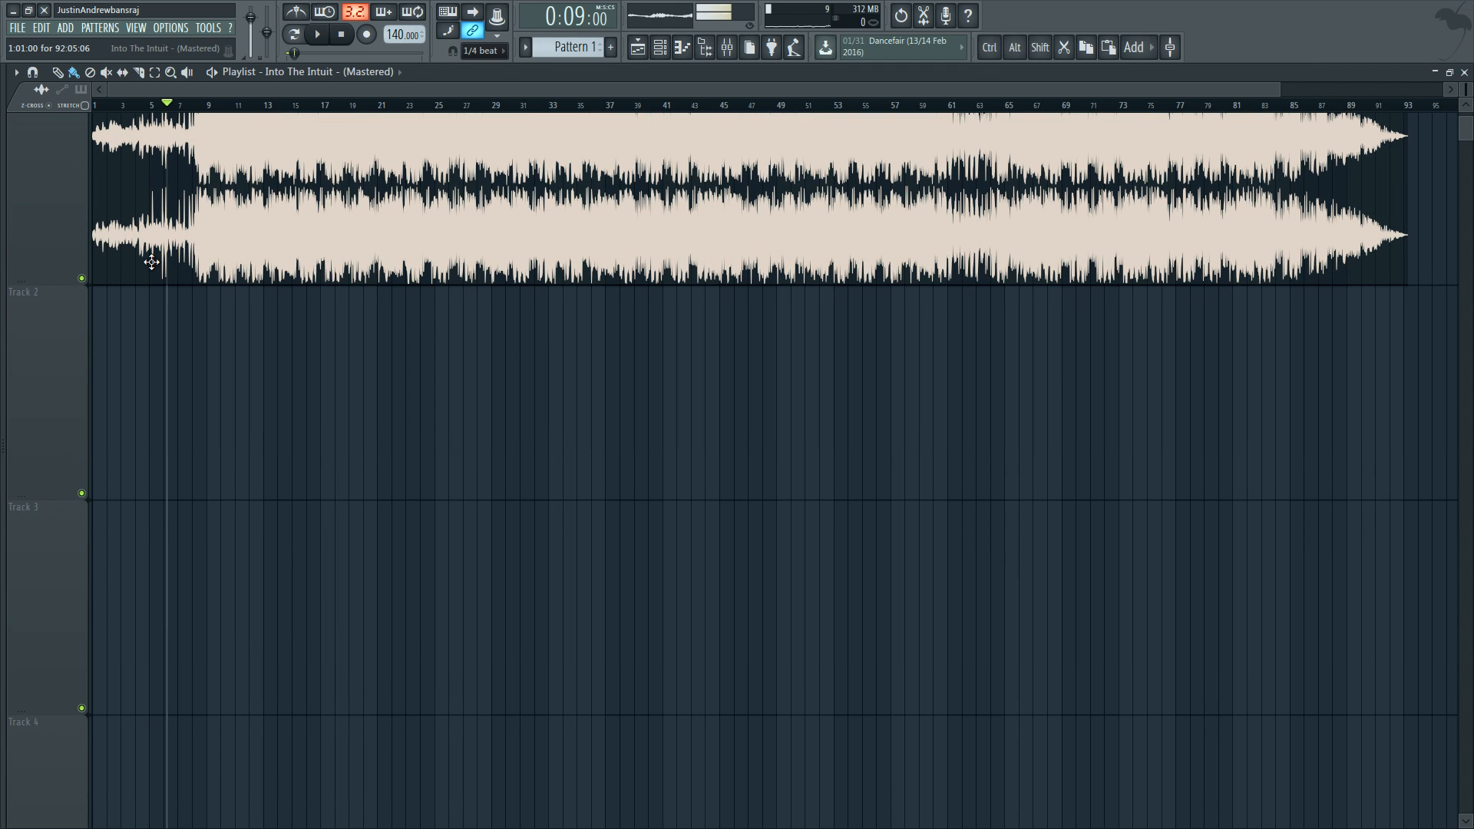
scroll(151, 261, "up", 10)
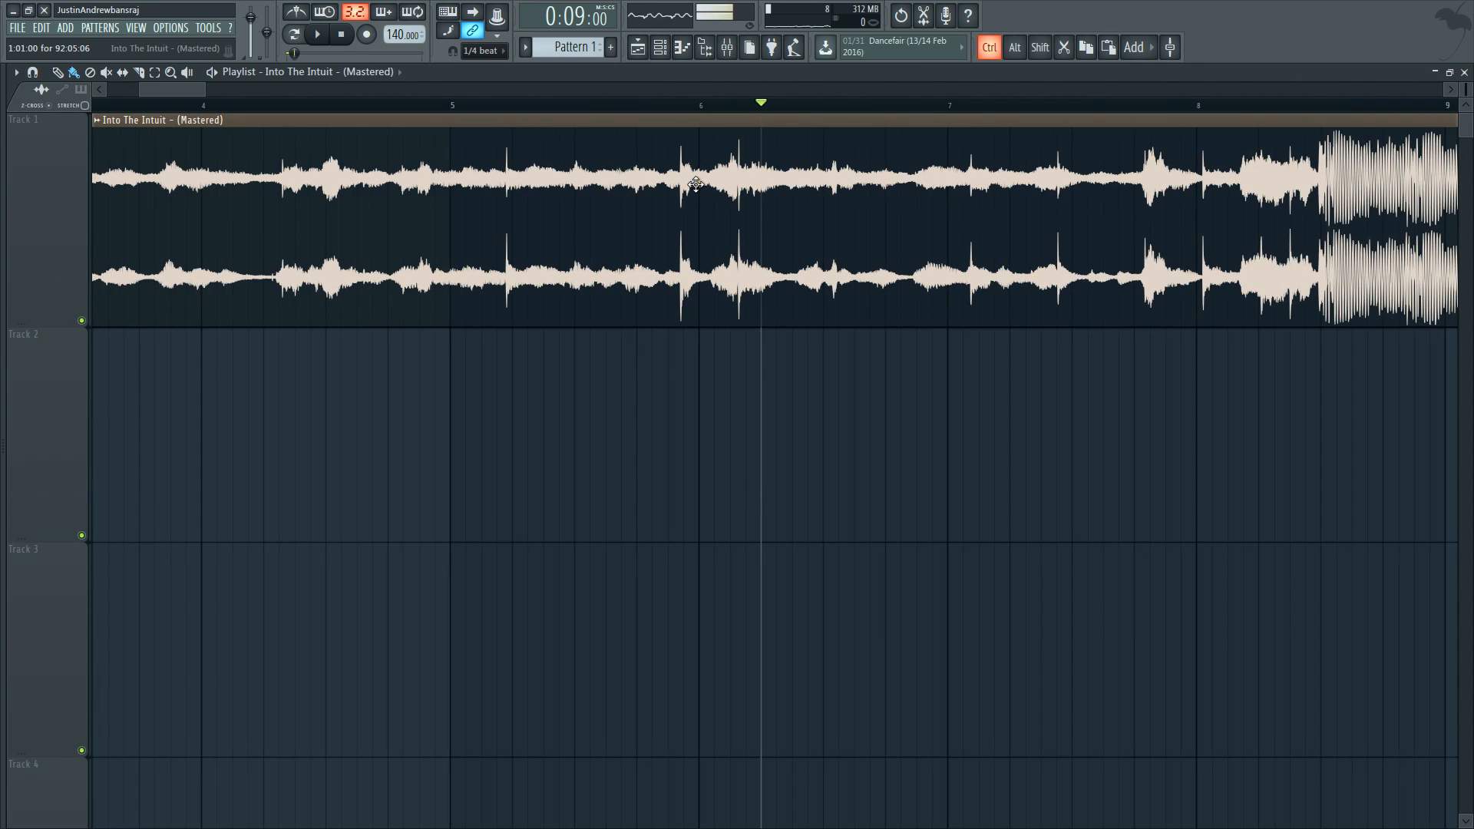
scroll(695, 184, "up", 5)
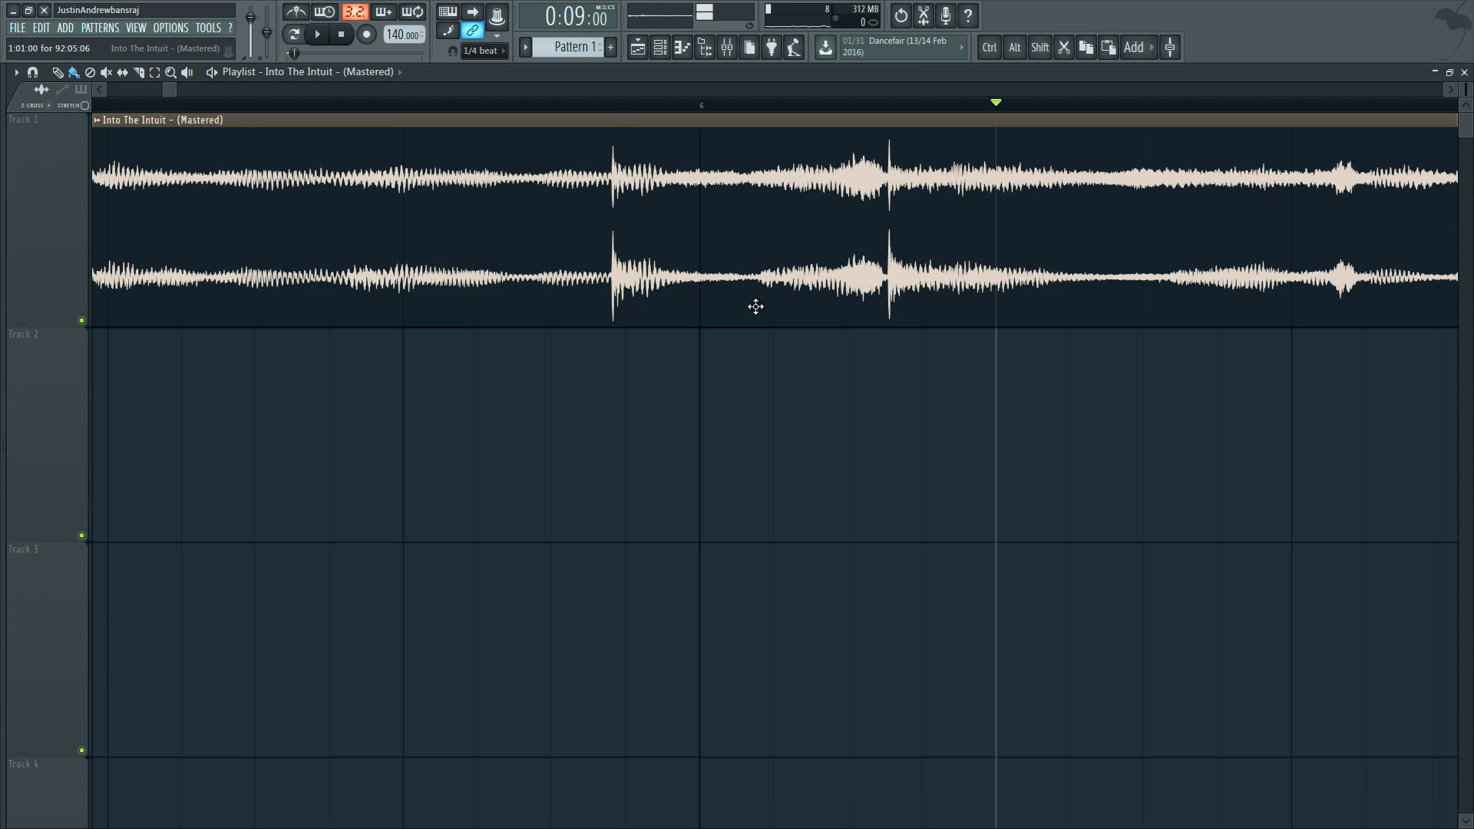
scroll(1318, 261, "right", 3)
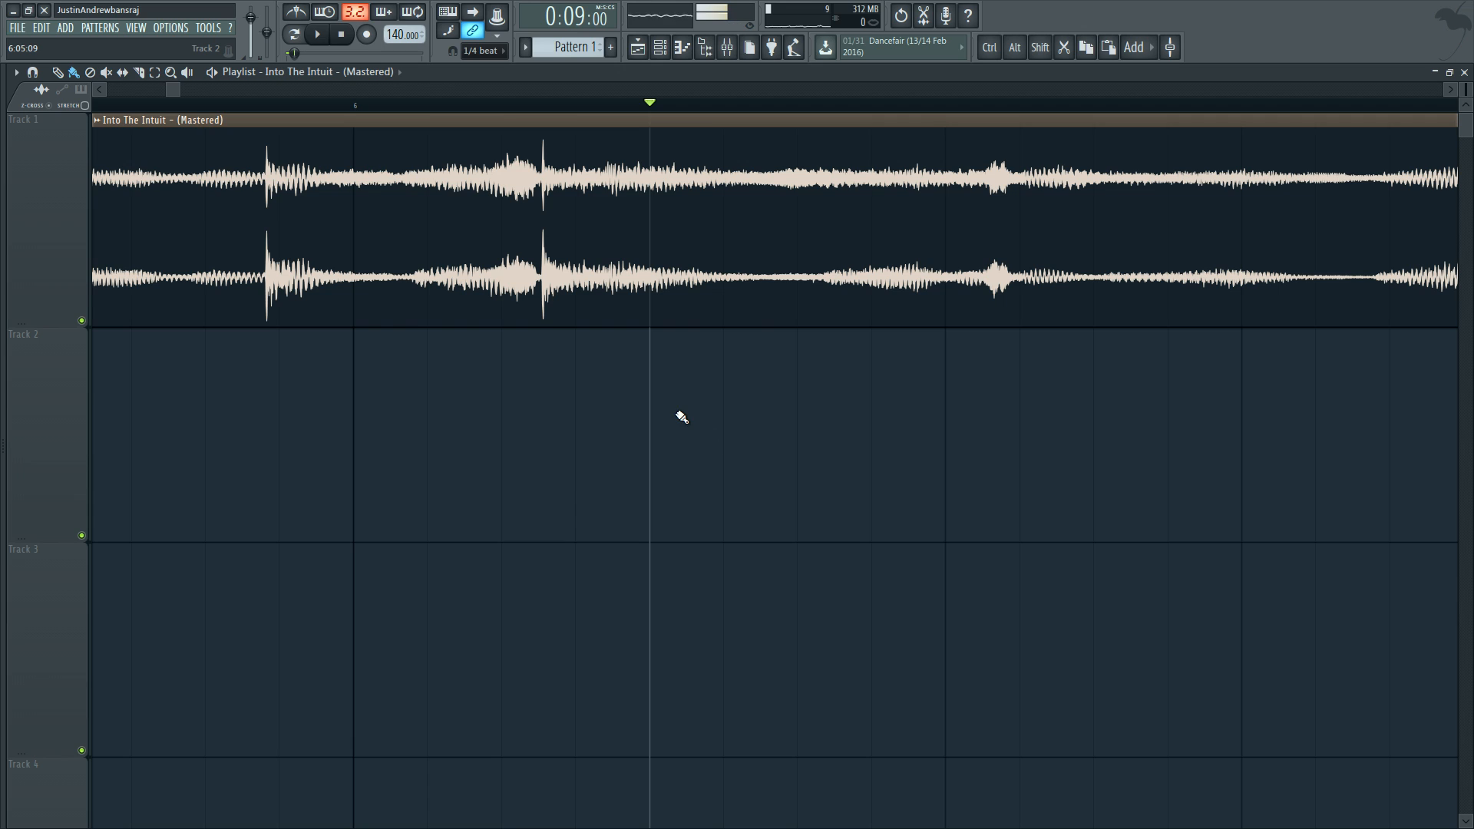
scroll(826, 480, "down", 5)
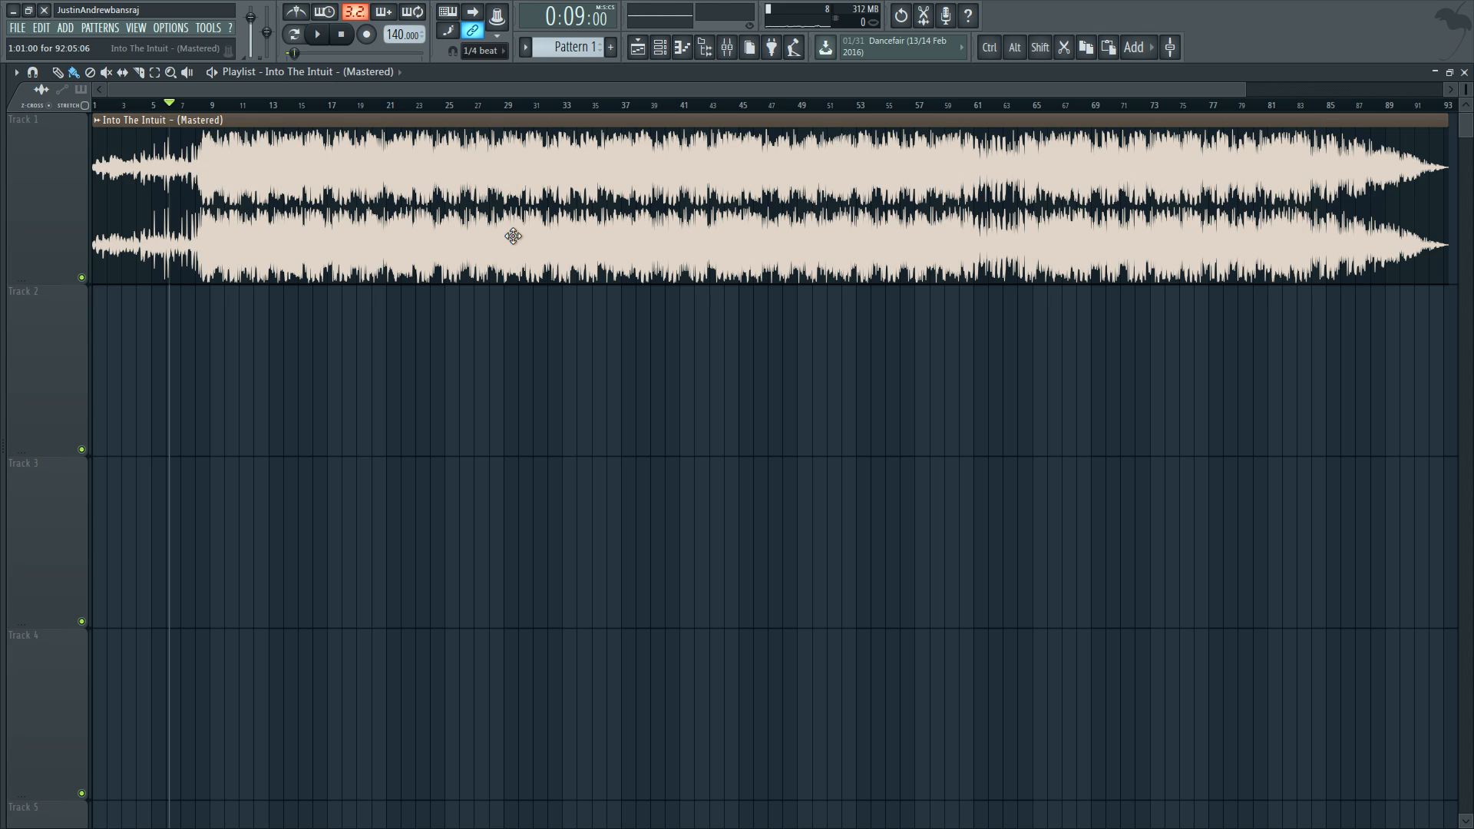
Step: Turn off the multichannel waveform view in the Into The Intuit clip's channel settings
double_click(525, 188)
right_click(467, 554)
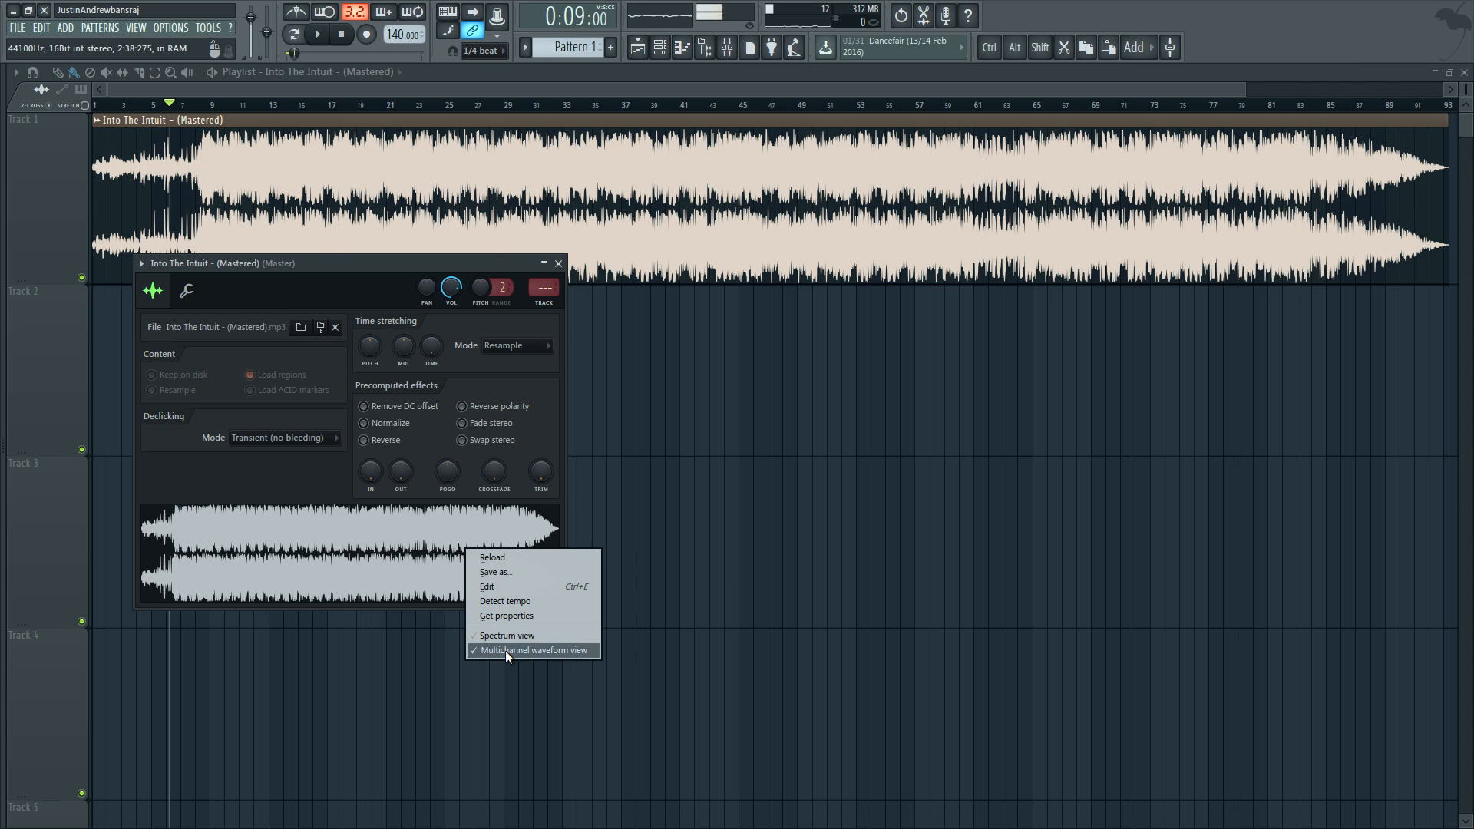
left_click(505, 651)
left_click_drag(508, 265, 555, 297)
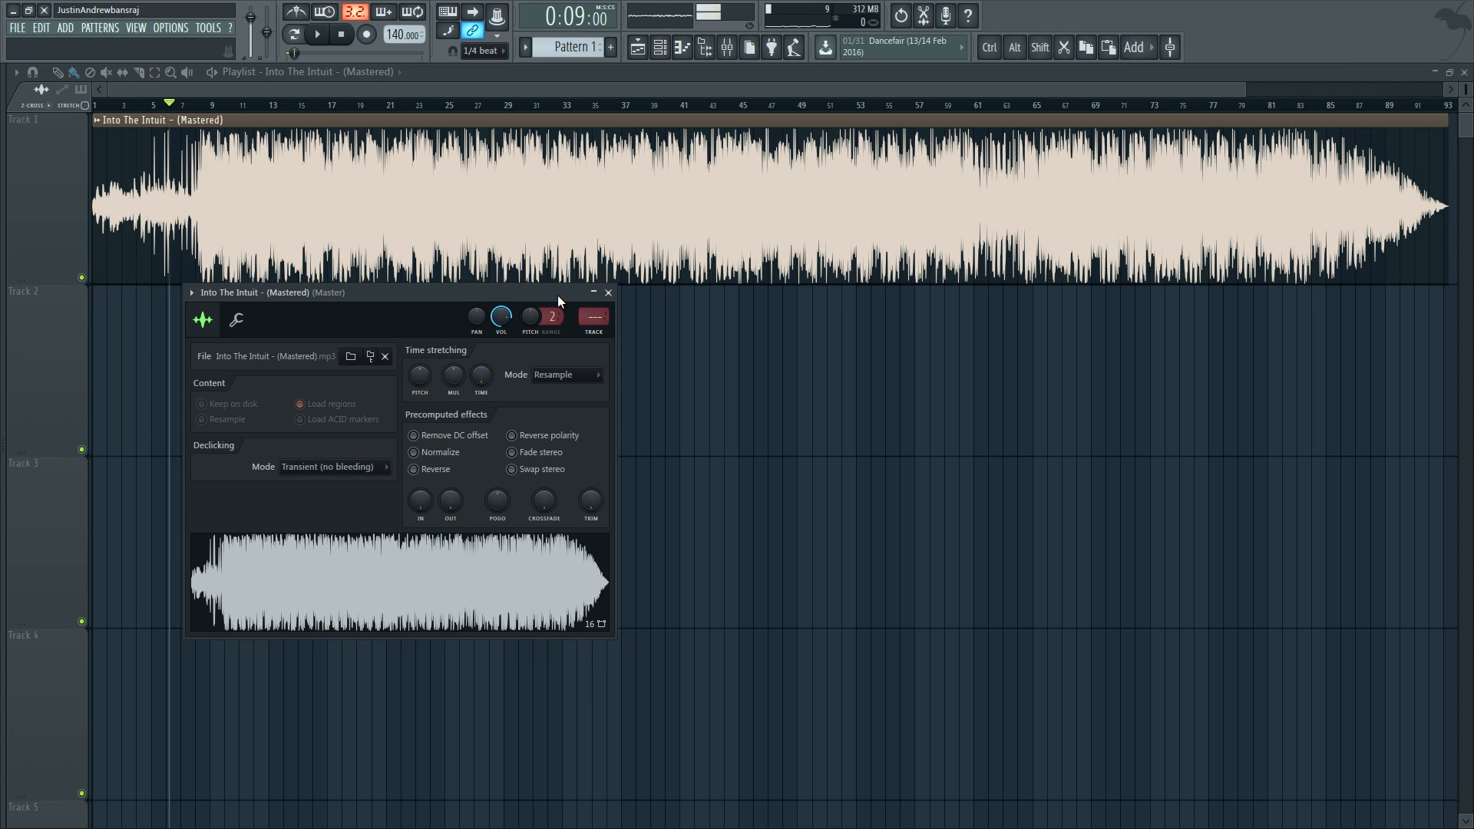
Step: Assign the Into The Intuit clip to a free mixer track and widen the mixer to show more tracks
double_click(533, 185)
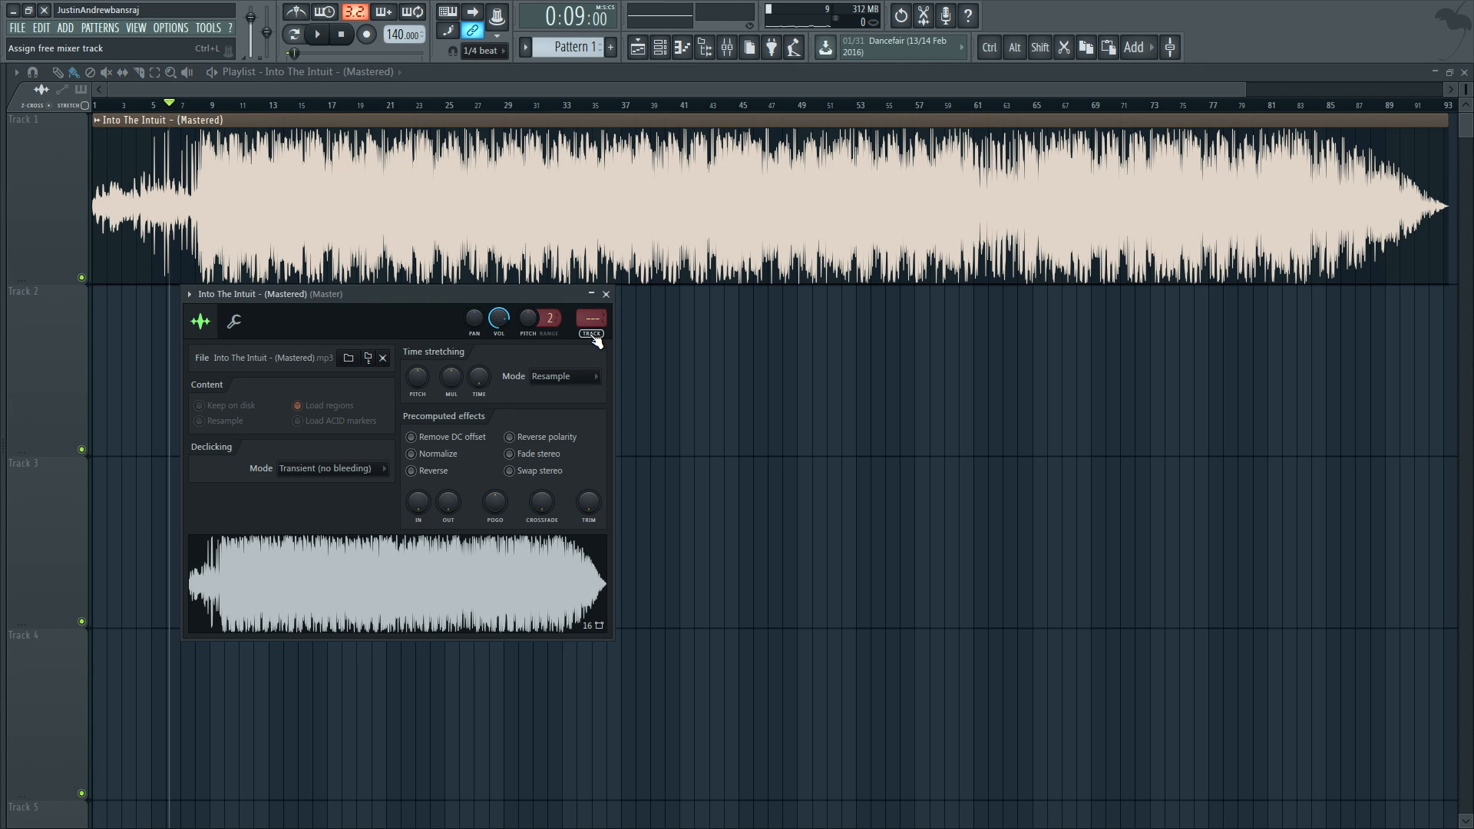
left_click(594, 337)
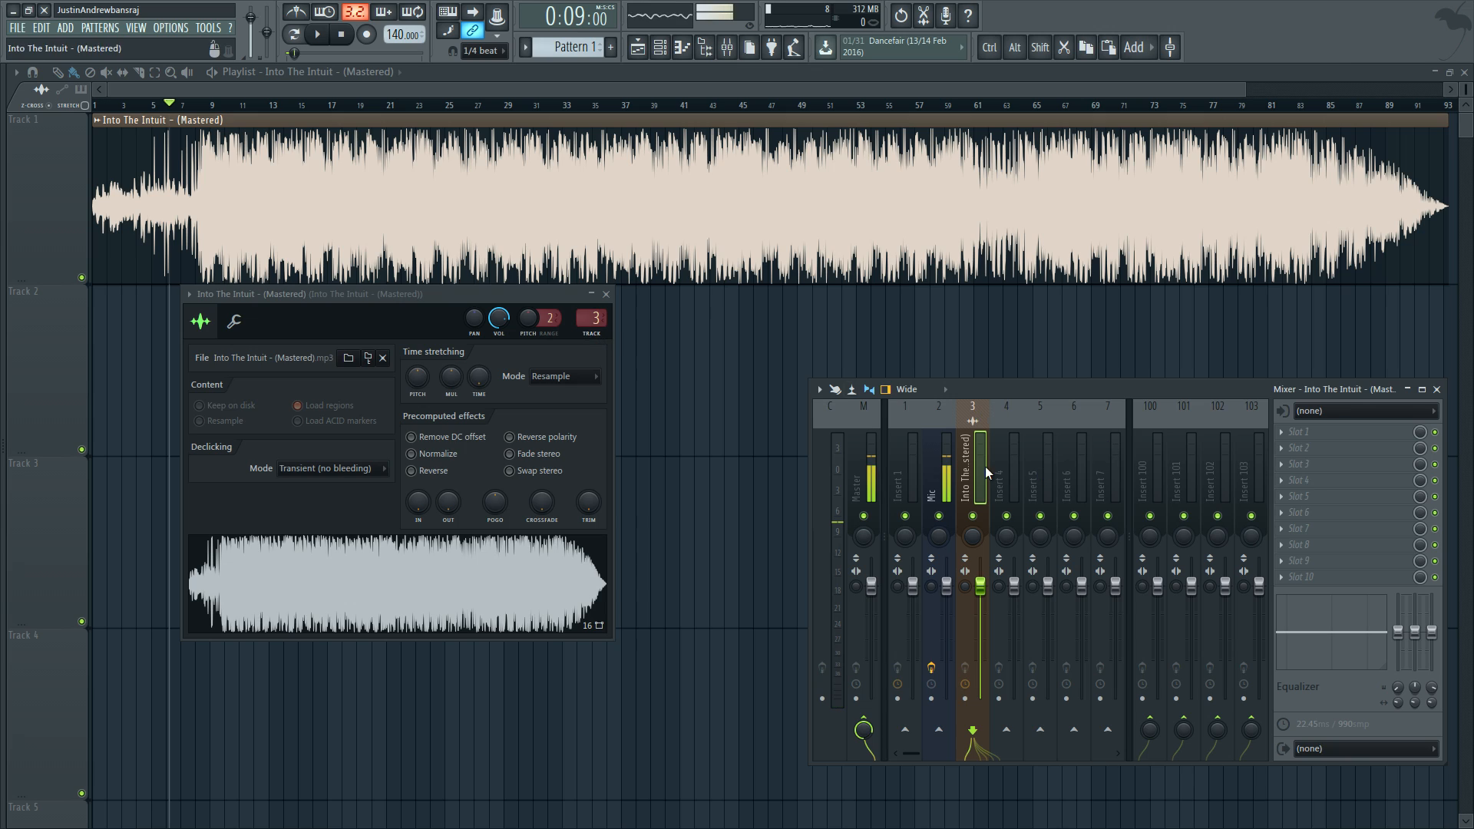
left_click_drag(845, 356, 692, 331)
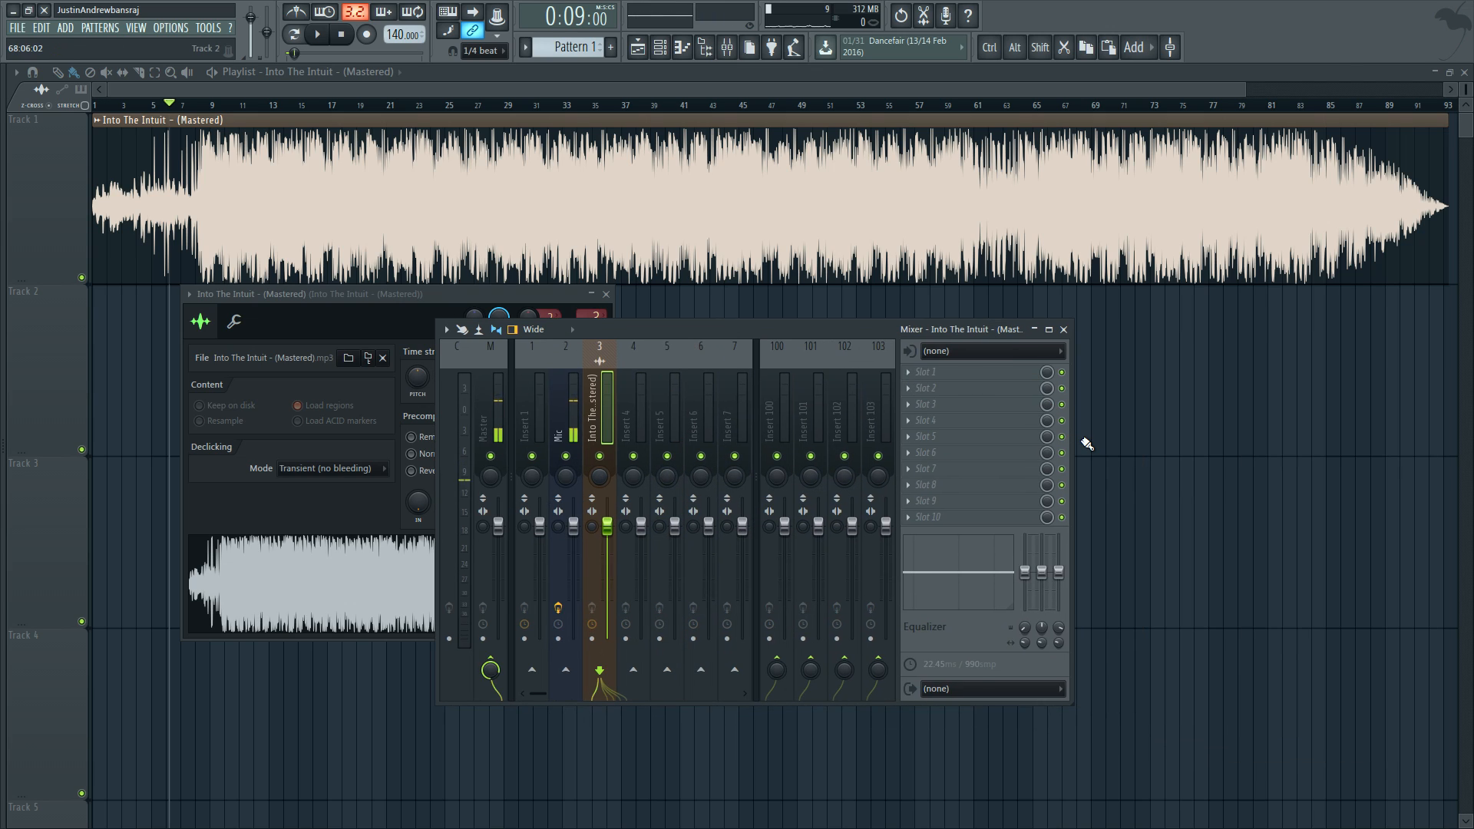
left_click_drag(1073, 429, 1158, 428)
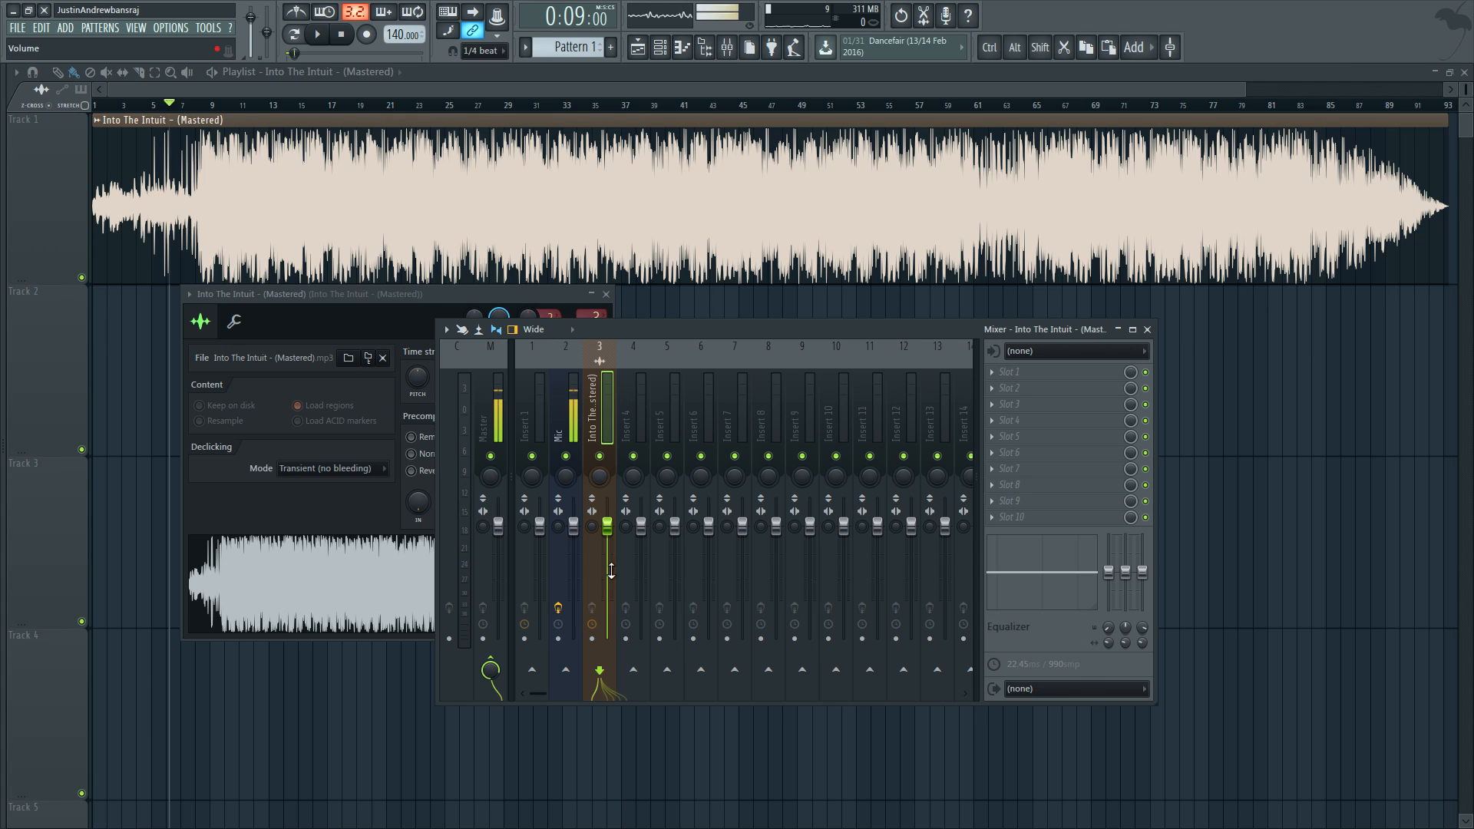
Step: Send the Into The Intuit mixer track to Inserts 4 and 5, disable its send to the Master, and check the routing
left_click(641, 675)
left_click(667, 670)
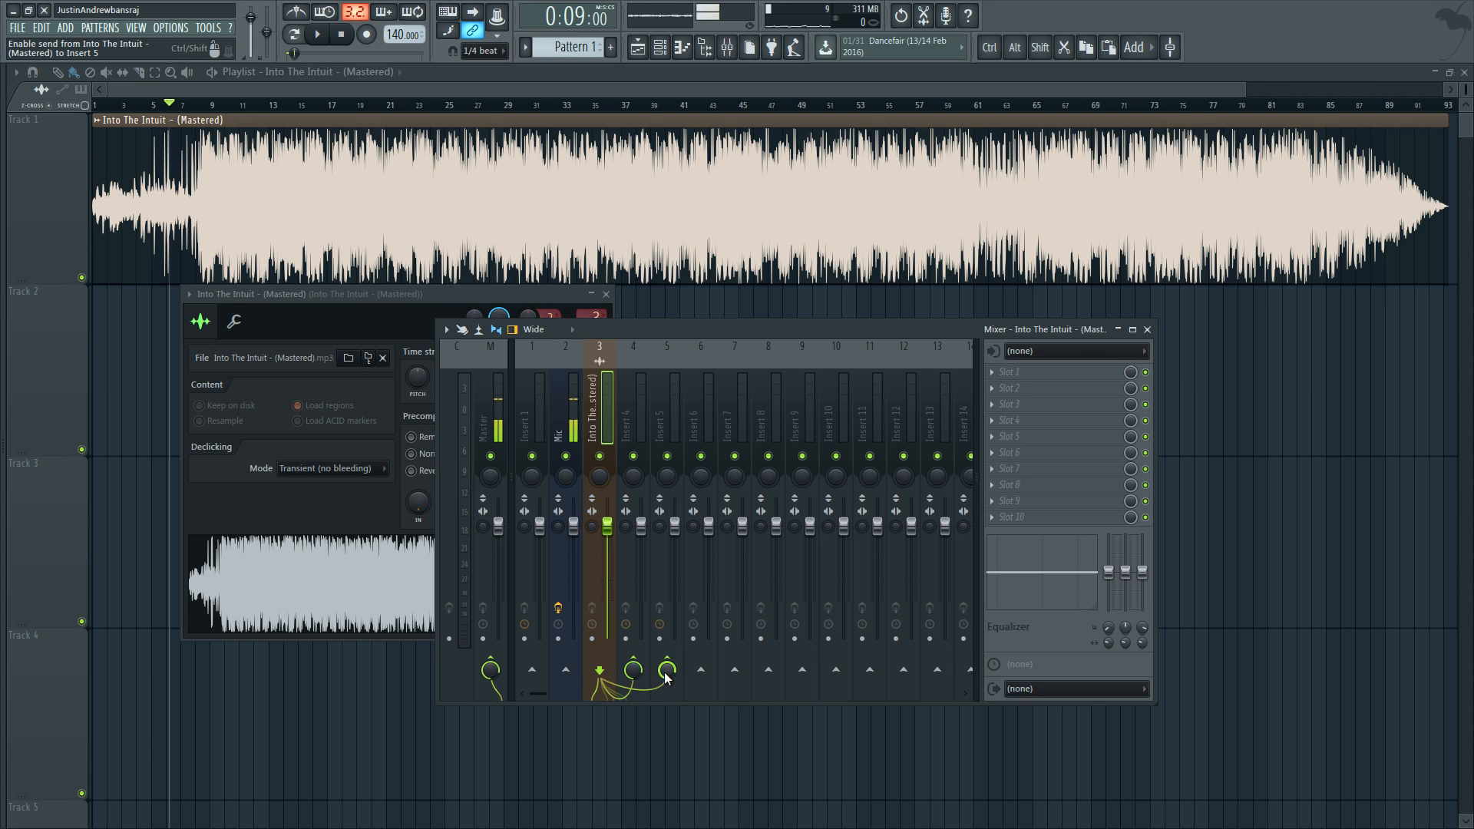
left_click(492, 666)
left_click(491, 398)
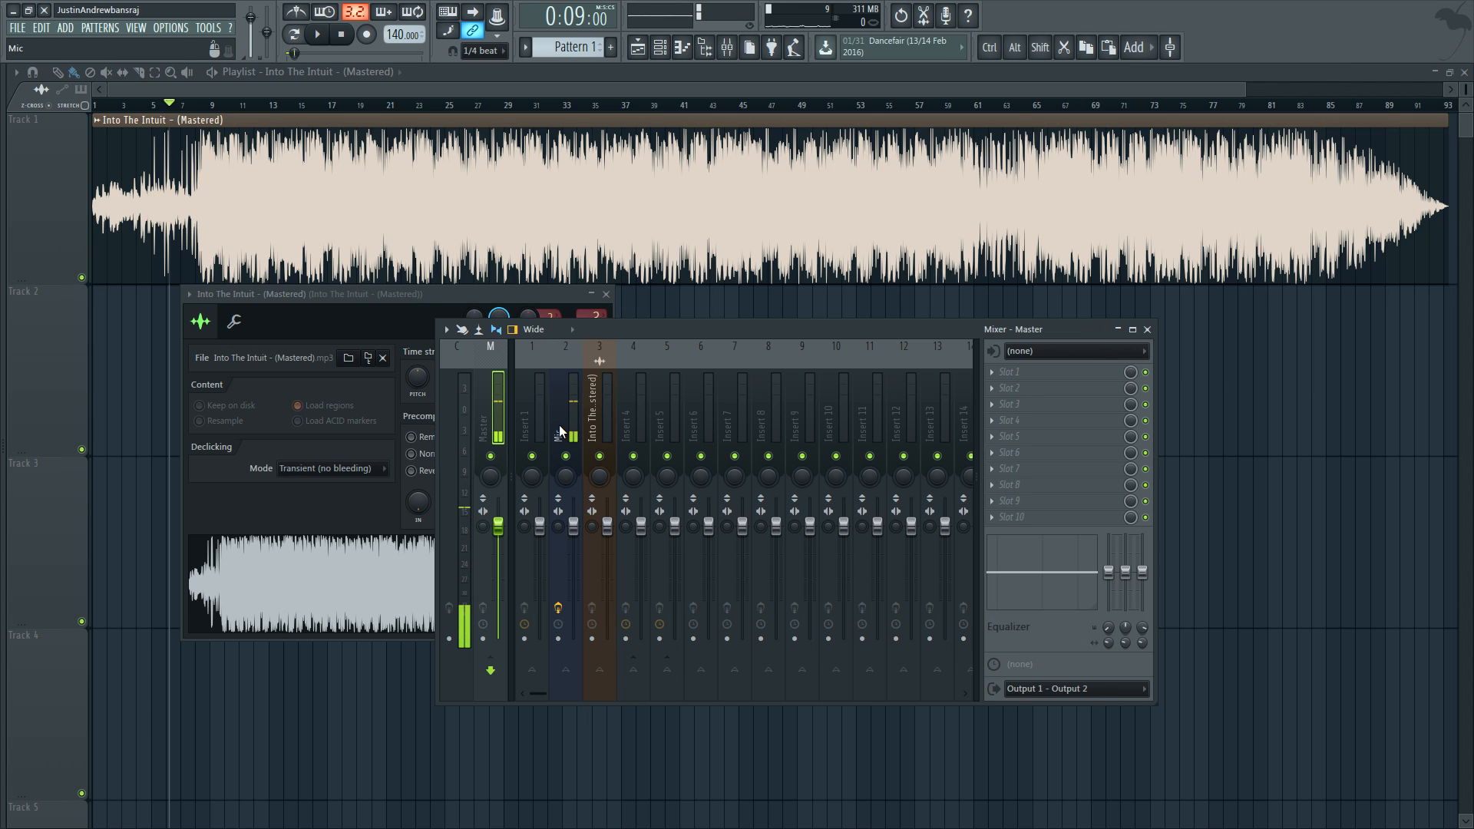
left_click(596, 407)
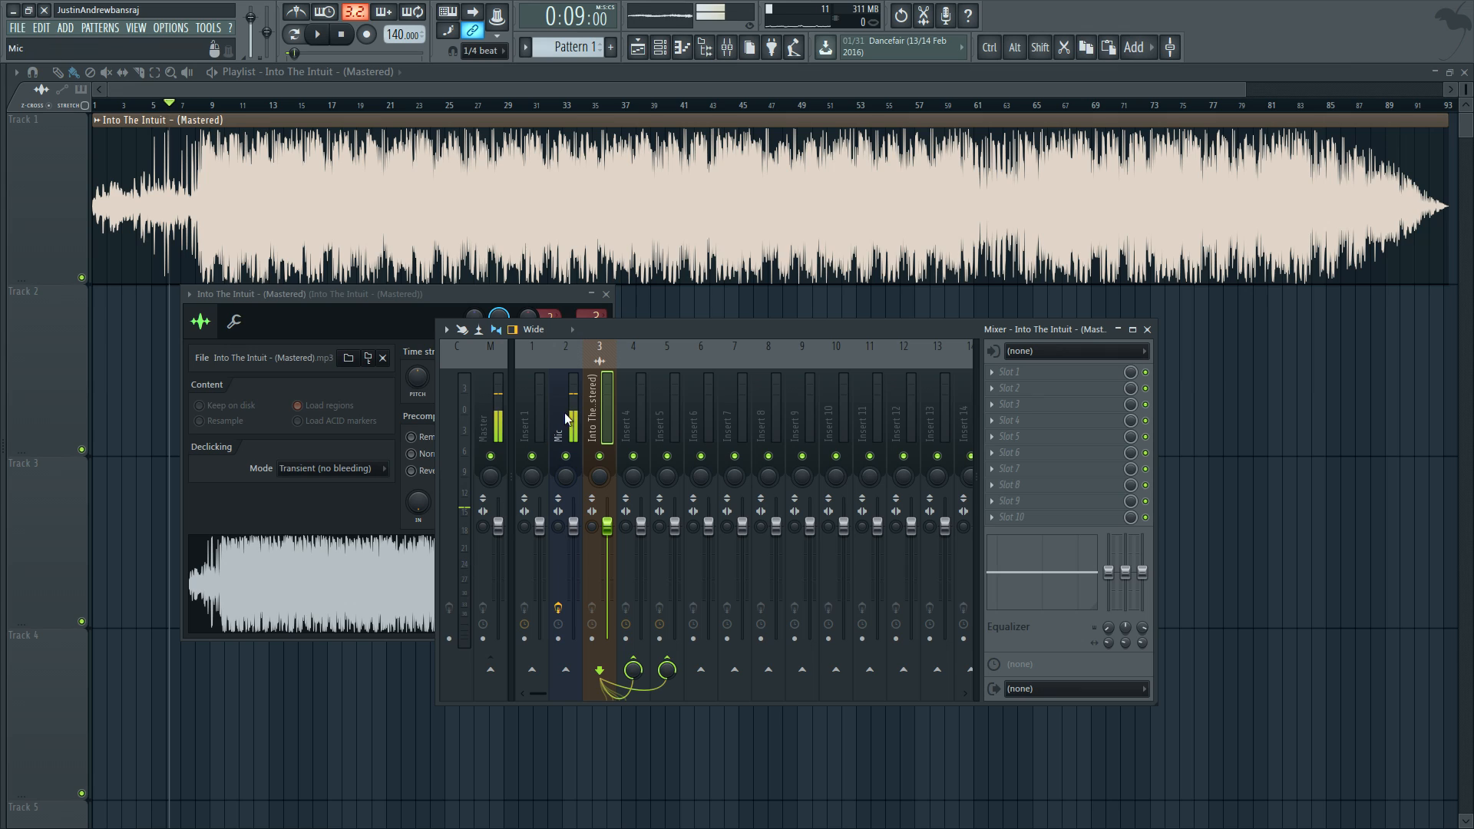
left_click(629, 428)
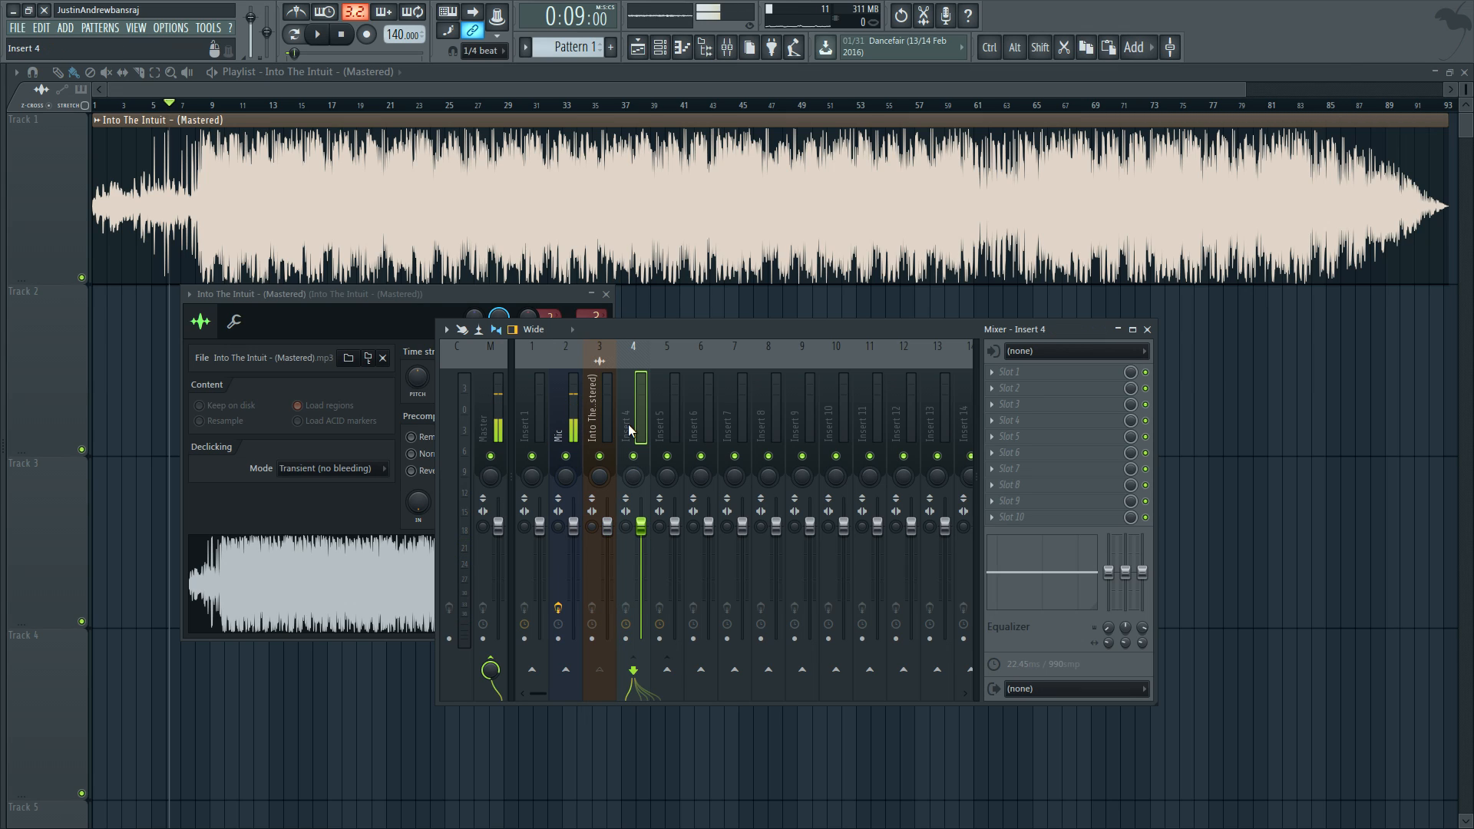
left_click(609, 396)
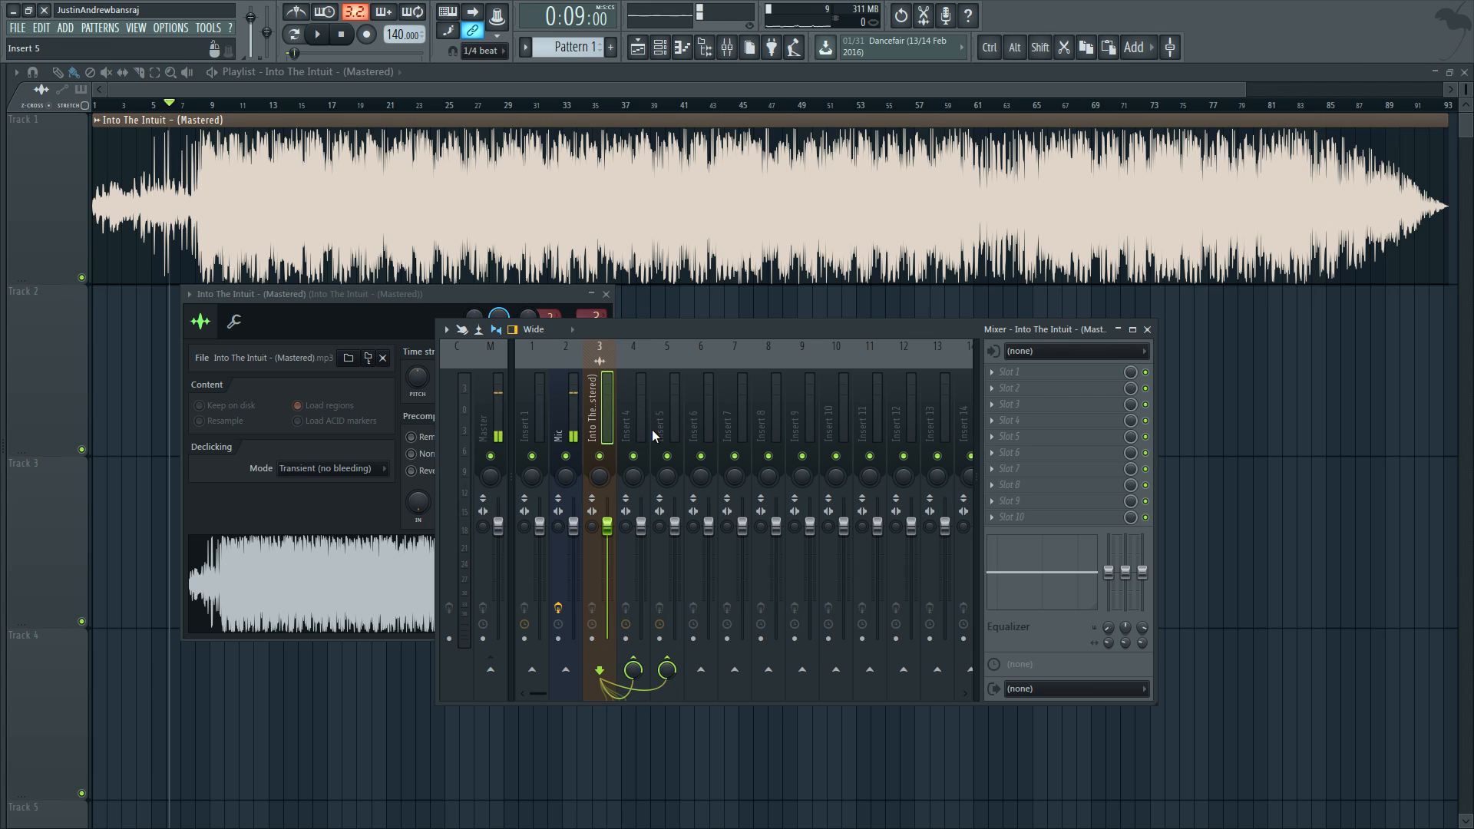
Step: Rename mixer track Insert 4 as Middle
double_click(638, 420)
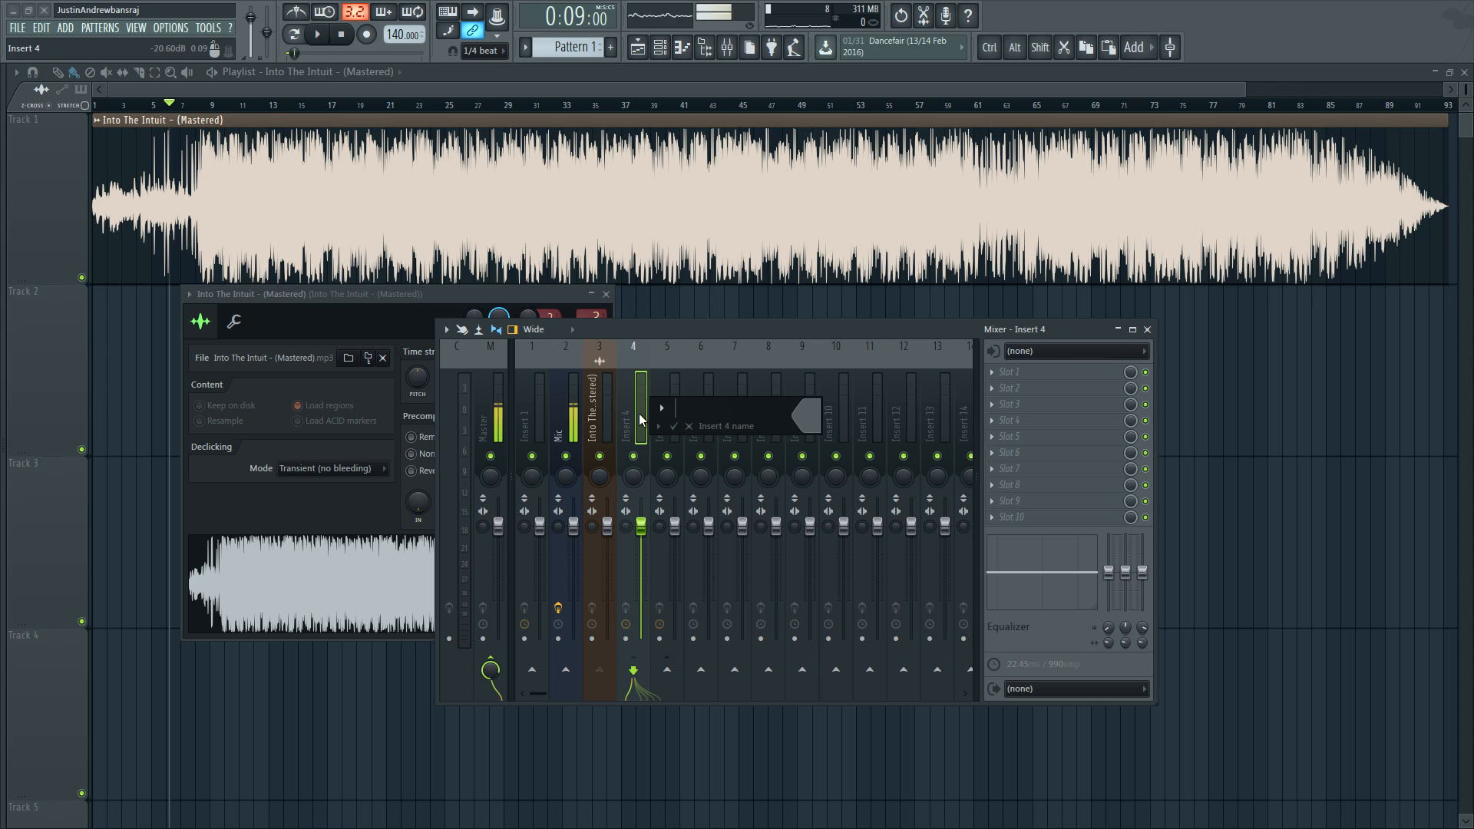
type("Middle")
key("Return")
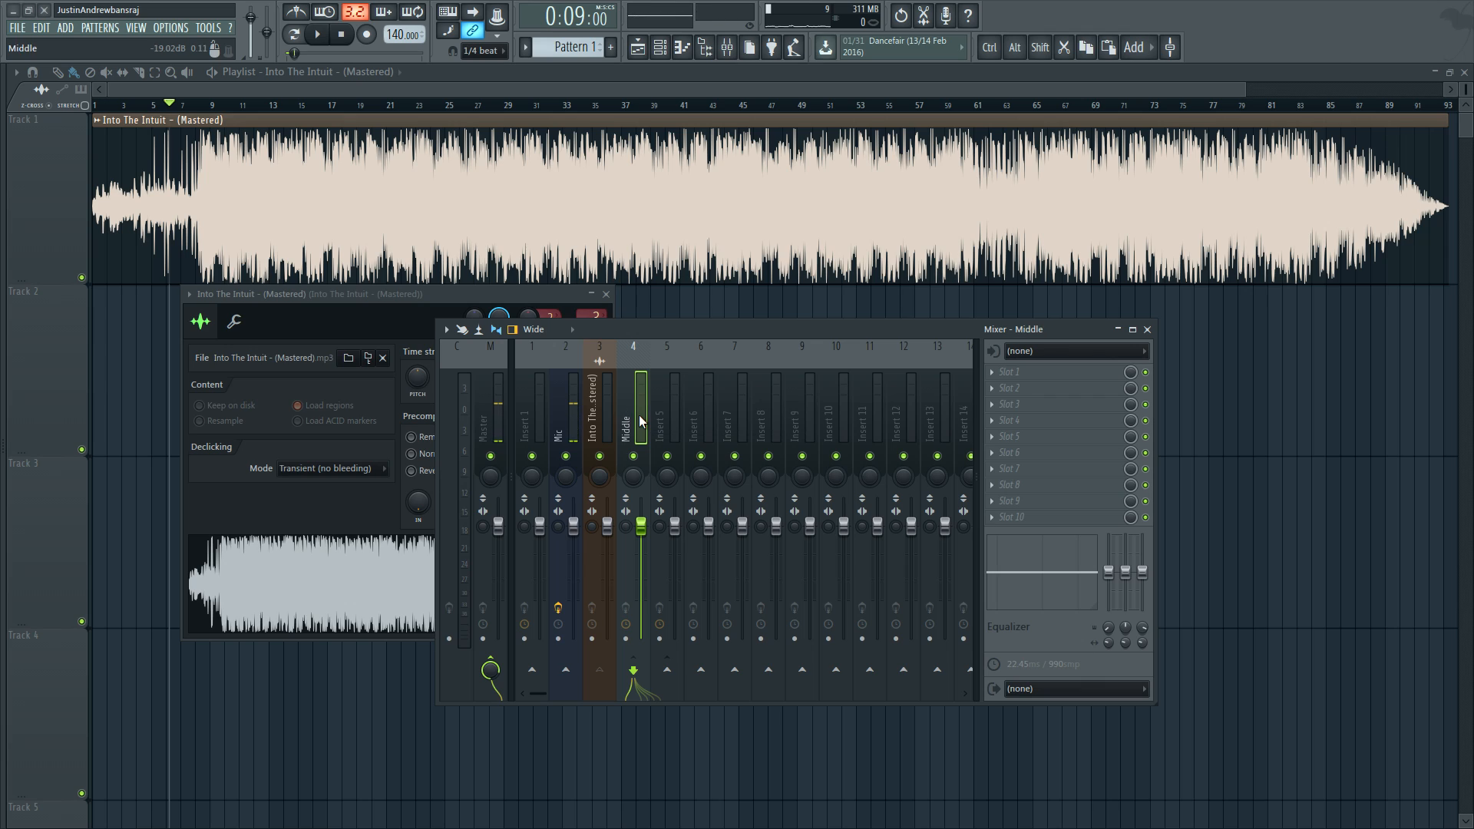
Step: Rename mixer track Insert 5 as LOW HIGH and mute it
double_click(660, 422)
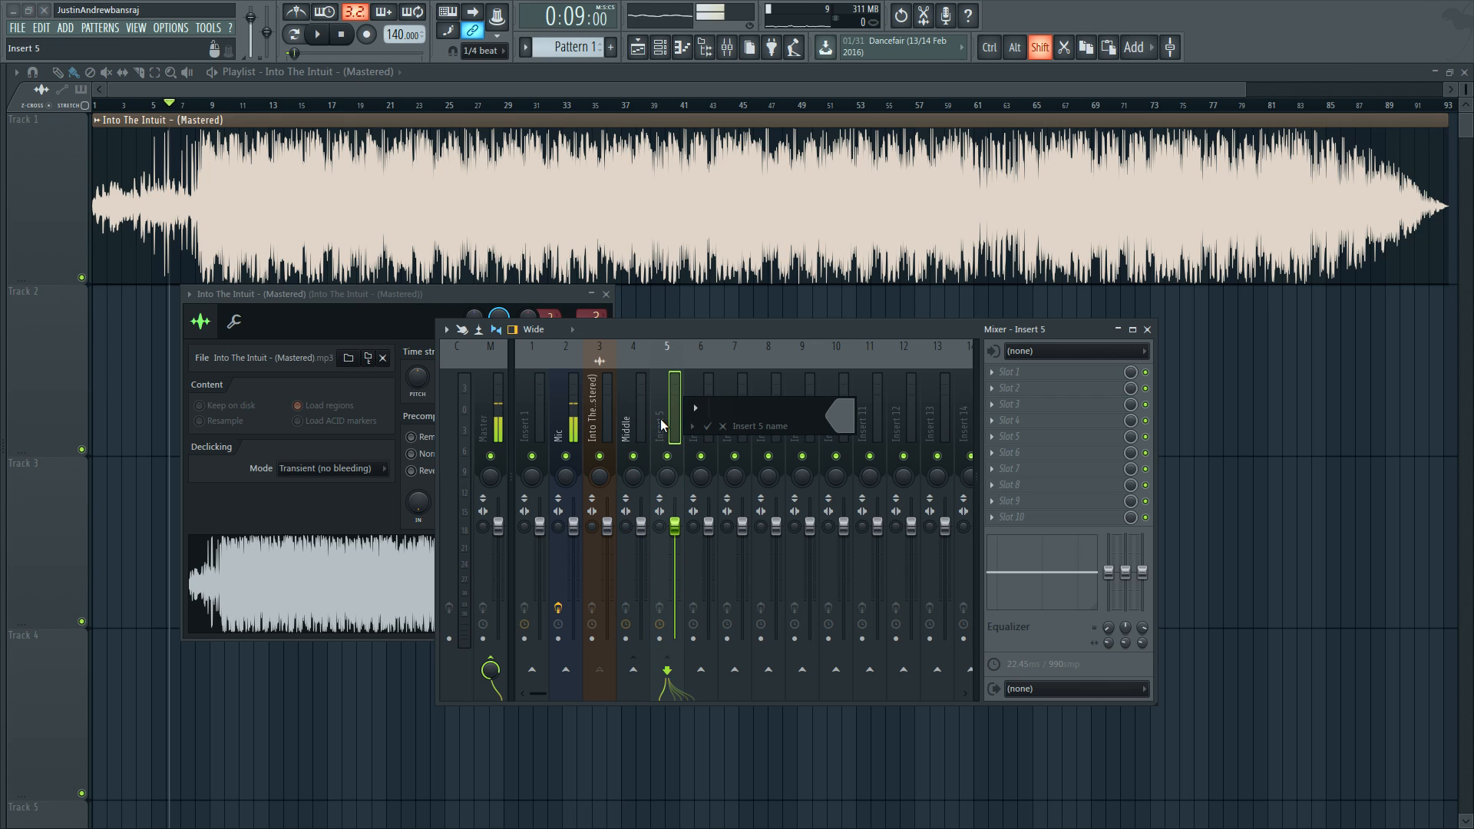
type("LOW HIGH")
key("Return")
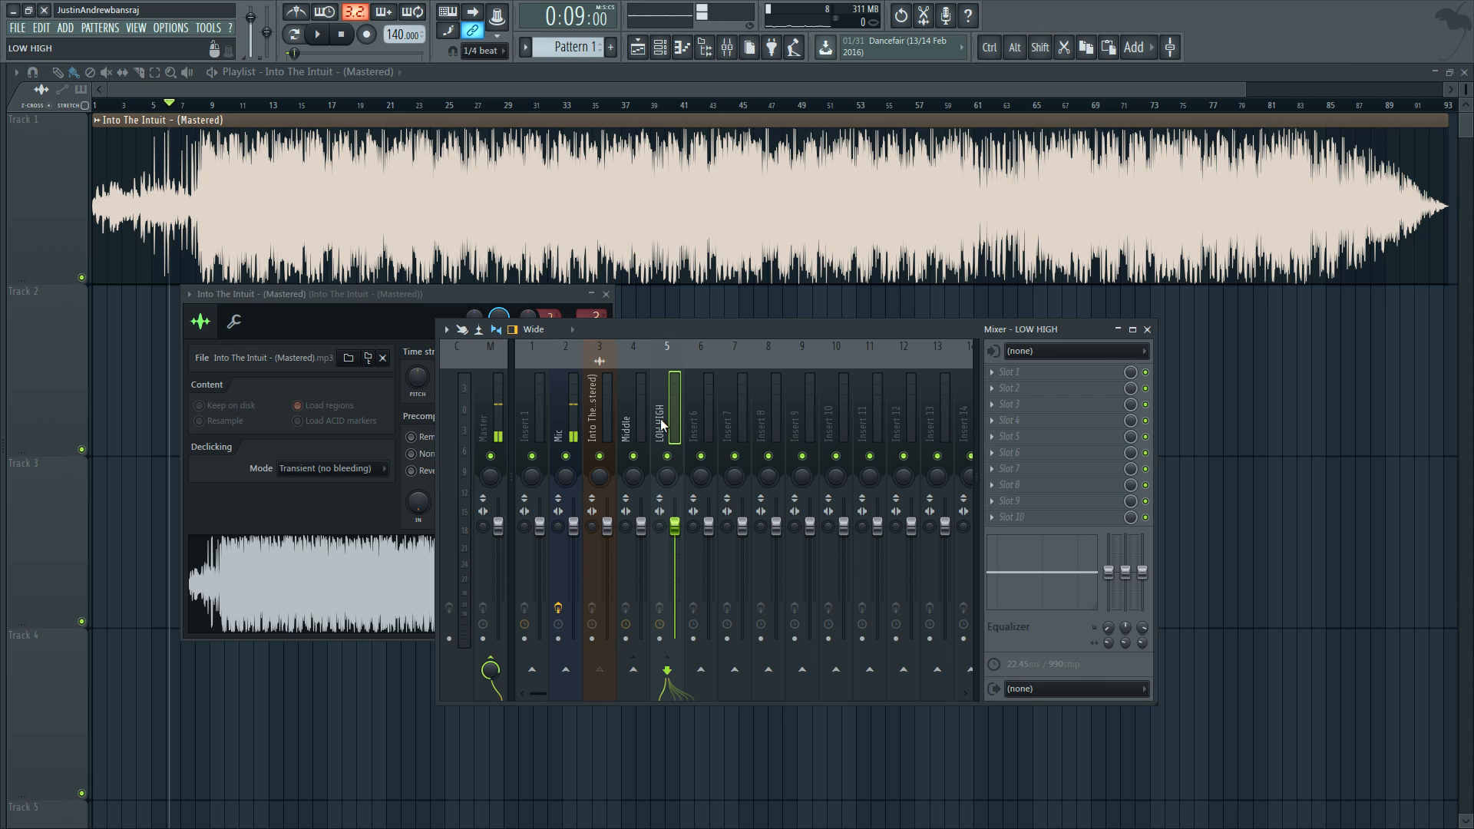
left_click(601, 412)
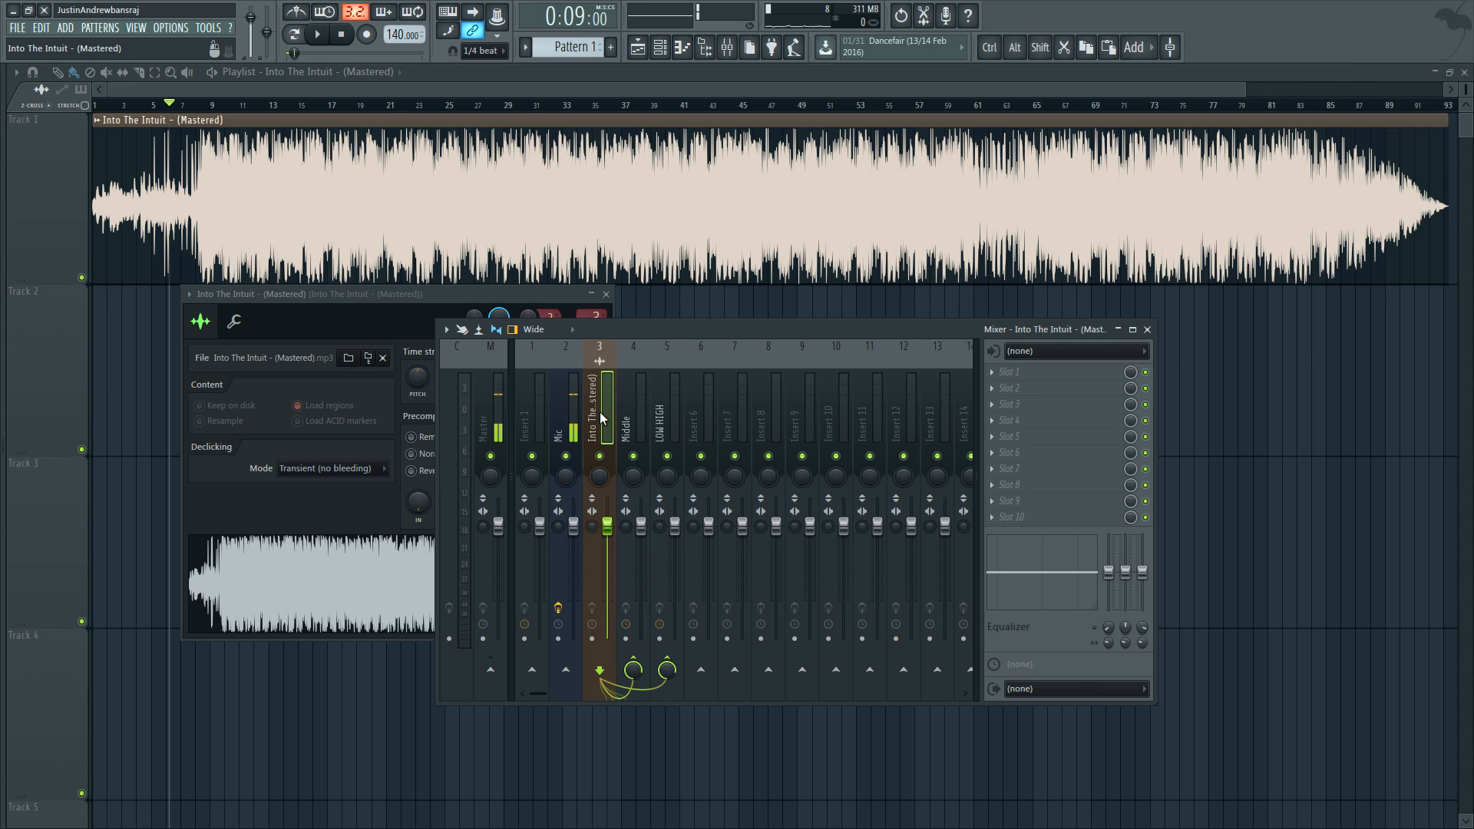
left_click(668, 457)
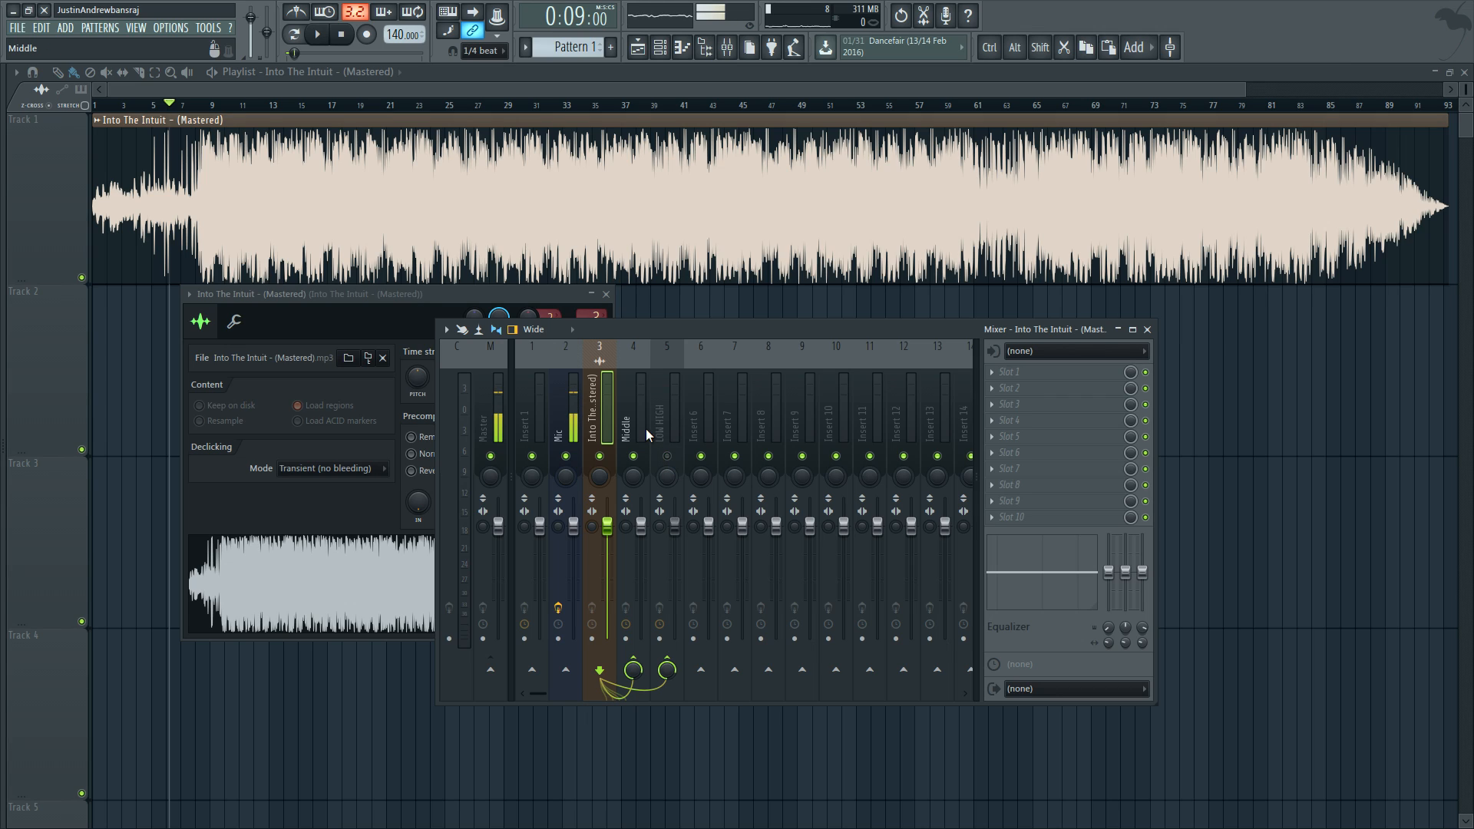
Step: Add Fruity Stereo Shaper to effect slot 2 of the Middle mixer track and move its window clear of the mixer
left_click(637, 412)
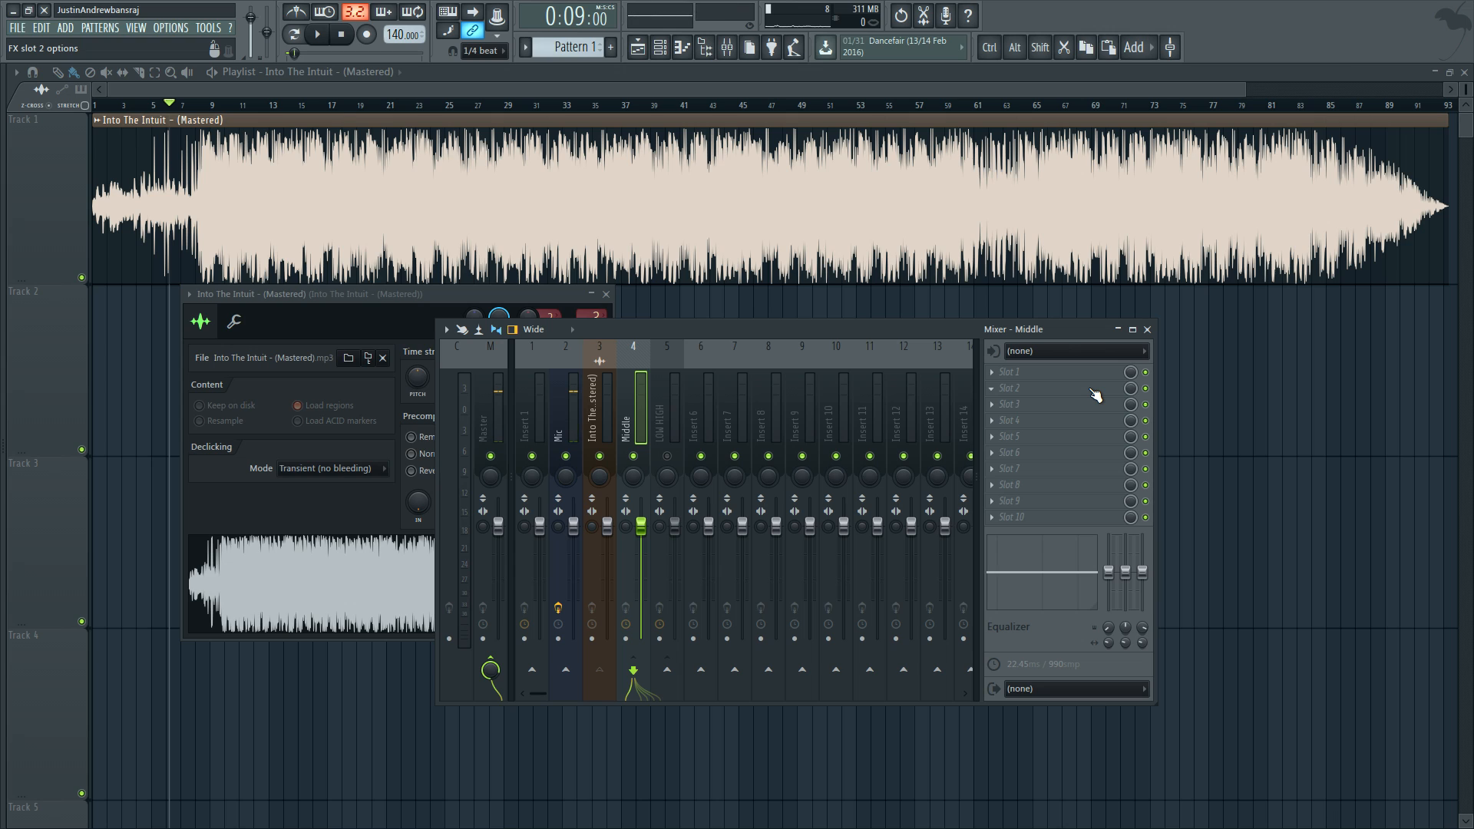
left_click(992, 388)
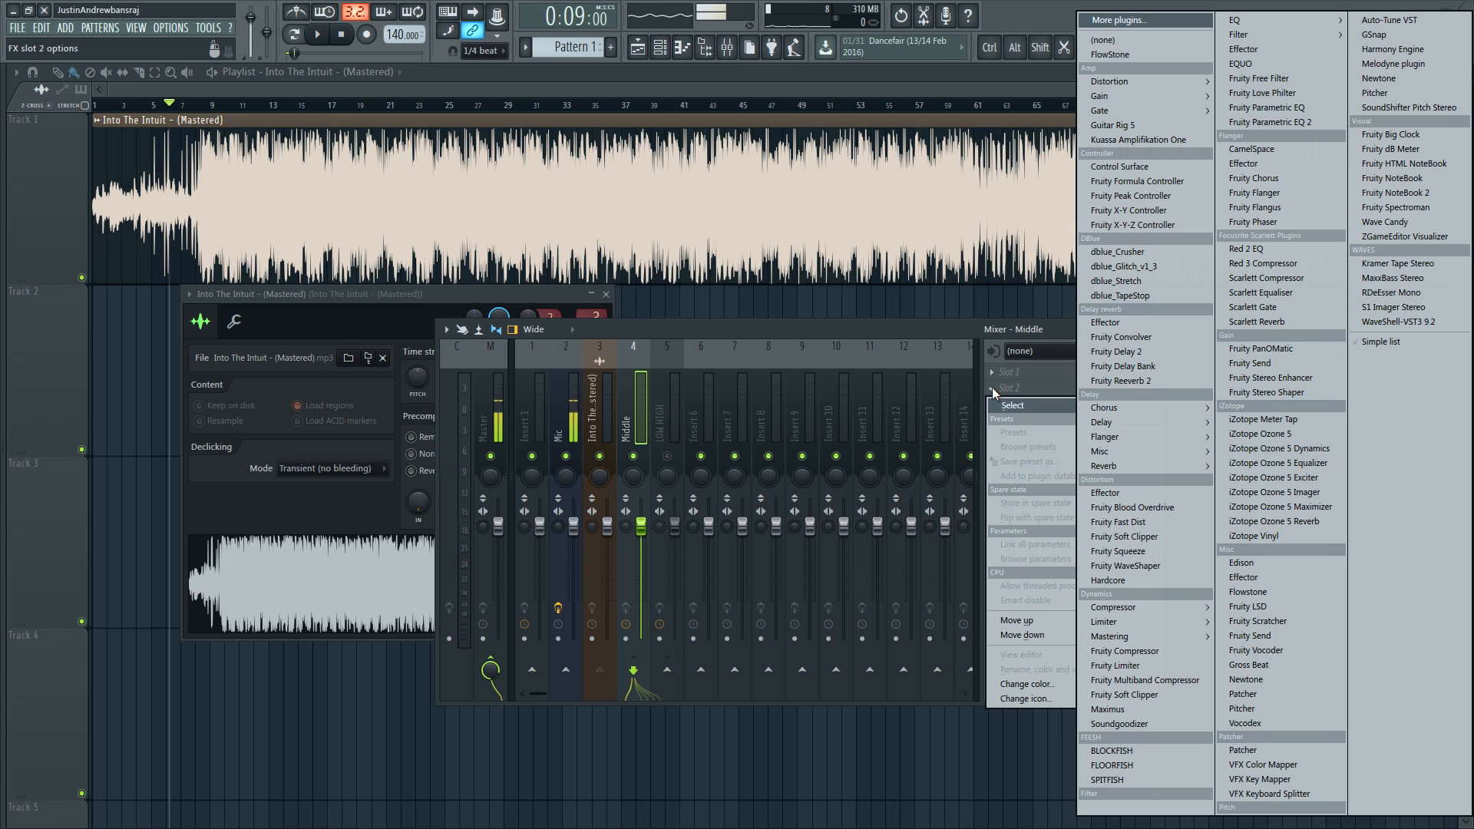
left_click(1297, 393)
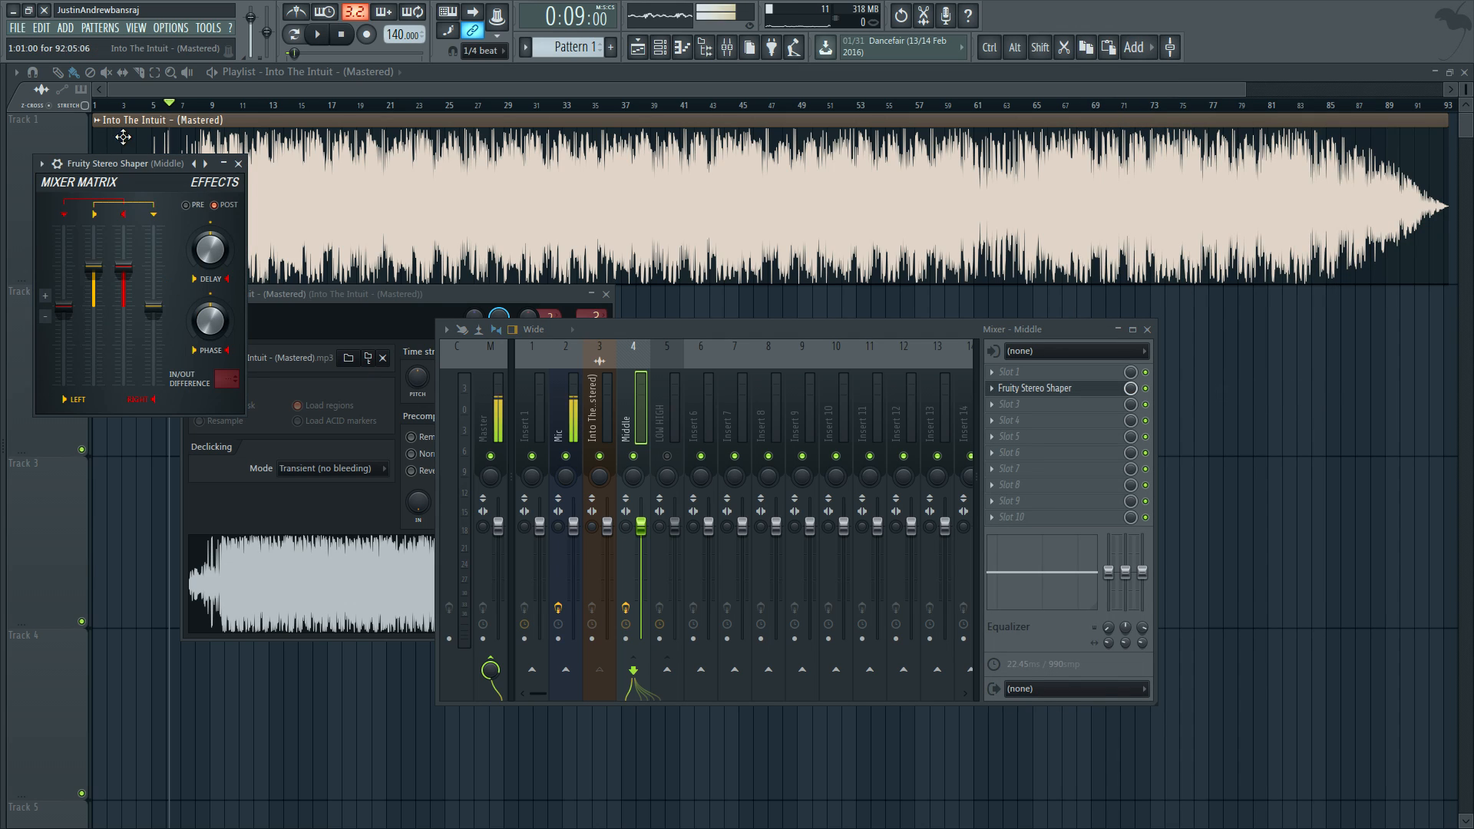
left_click_drag(125, 163, 581, 77)
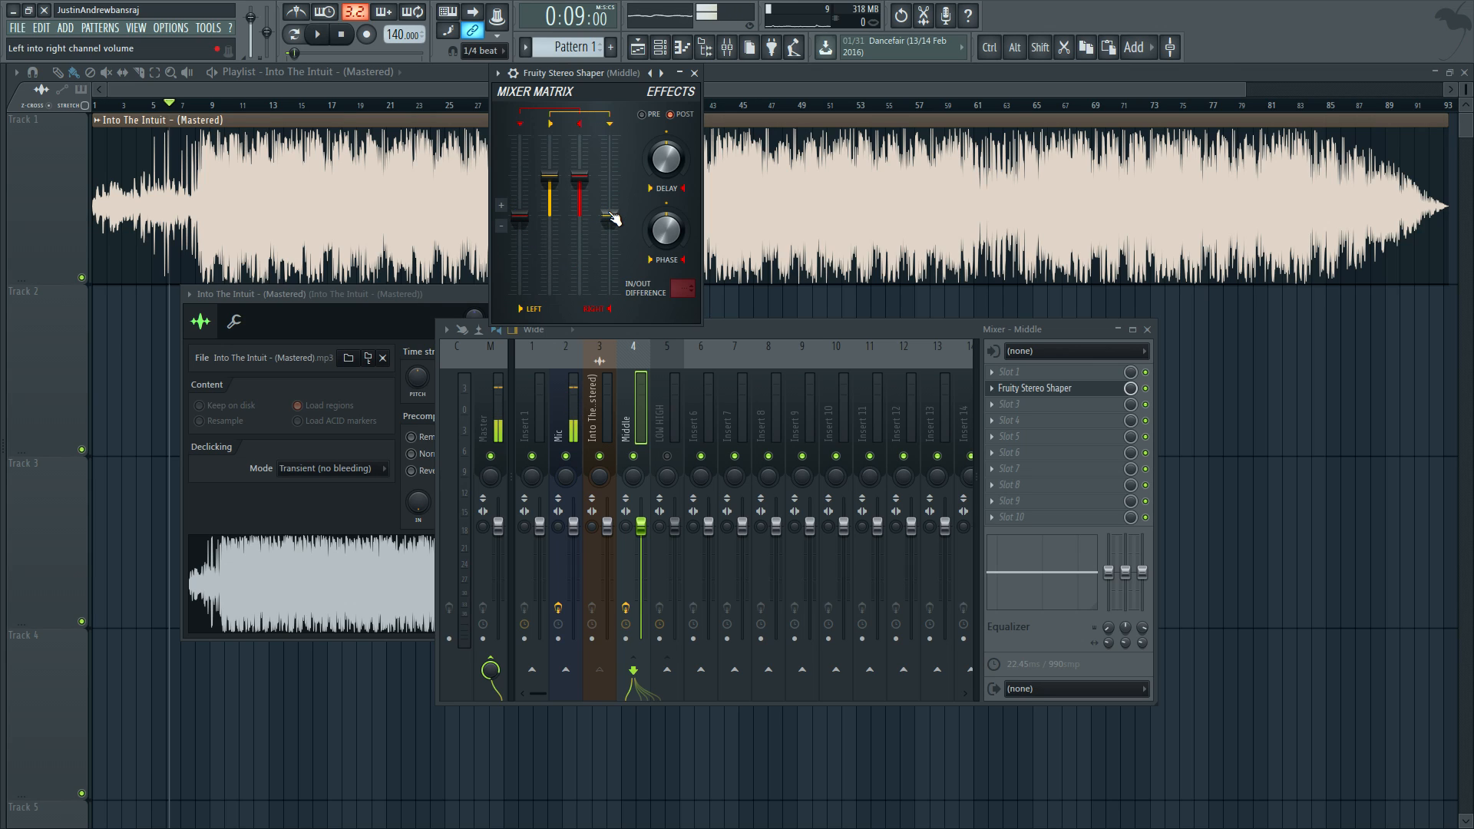
Step: Lower the Stereo Shaper's right-into-left and left-into-right channel volumes equally below centre while the song plays
mouse_move(527, 232)
left_mouse_down()
mouse_move(526, 257)
mouse_move(526, 217)
mouse_move(526, 255)
left_mouse_up()
key("space")
left_click_drag(609, 220, 609, 256)
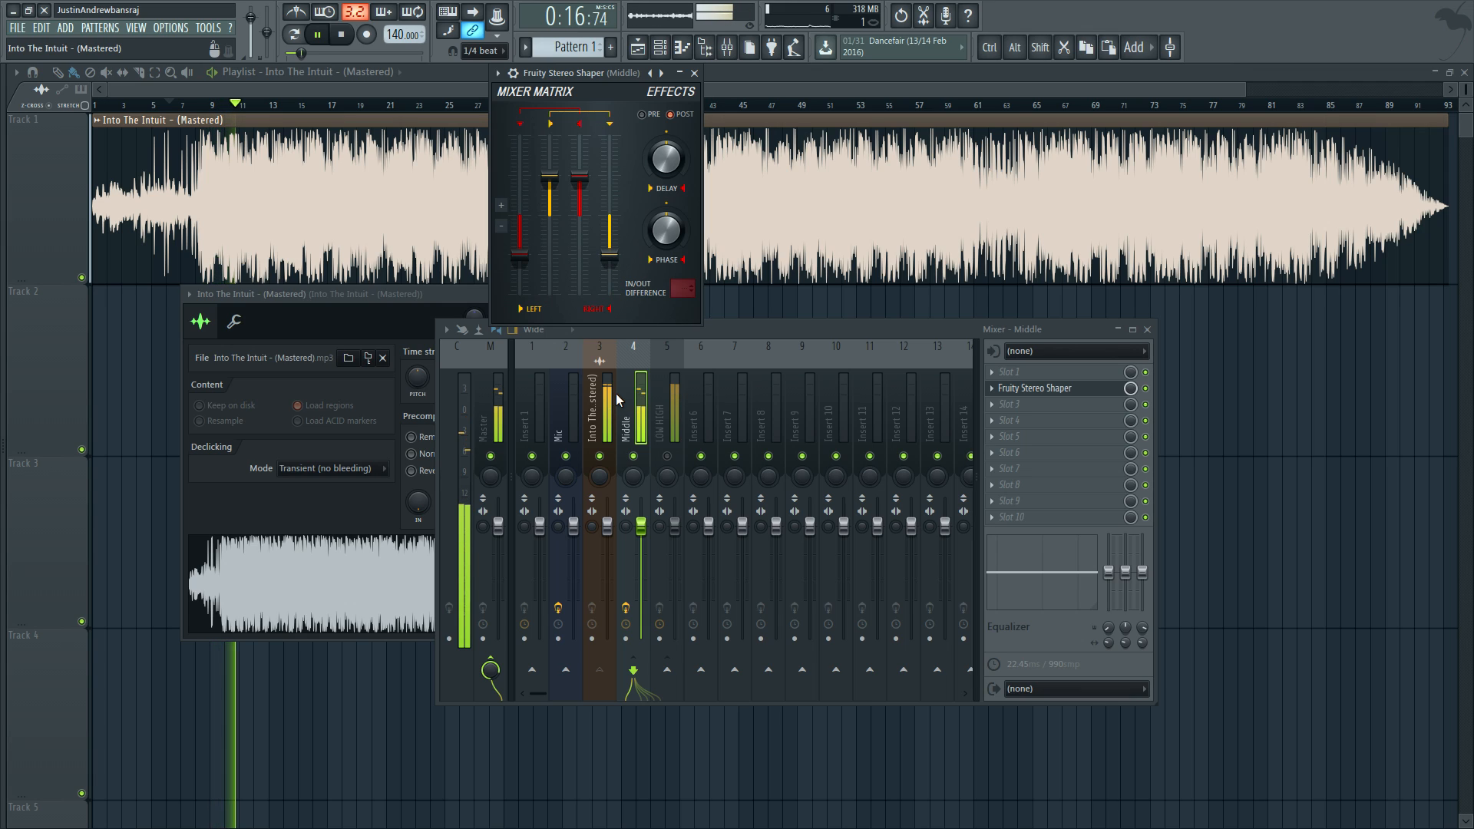
Step: Play the song to audition the stereo-shaped Middle track, stop playback and close the Fruity Stereo Shaper window
key("space")
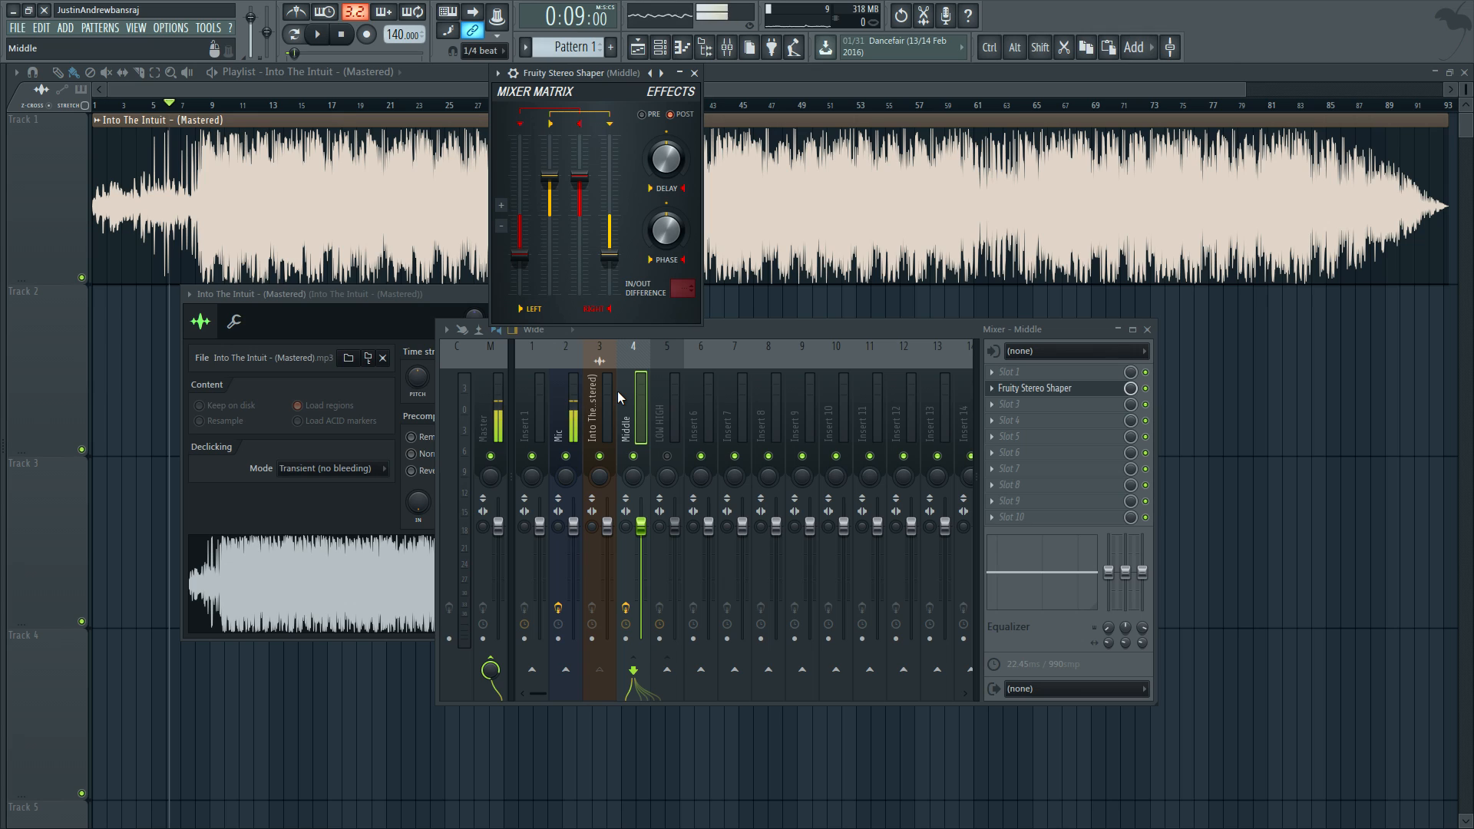
key("space")
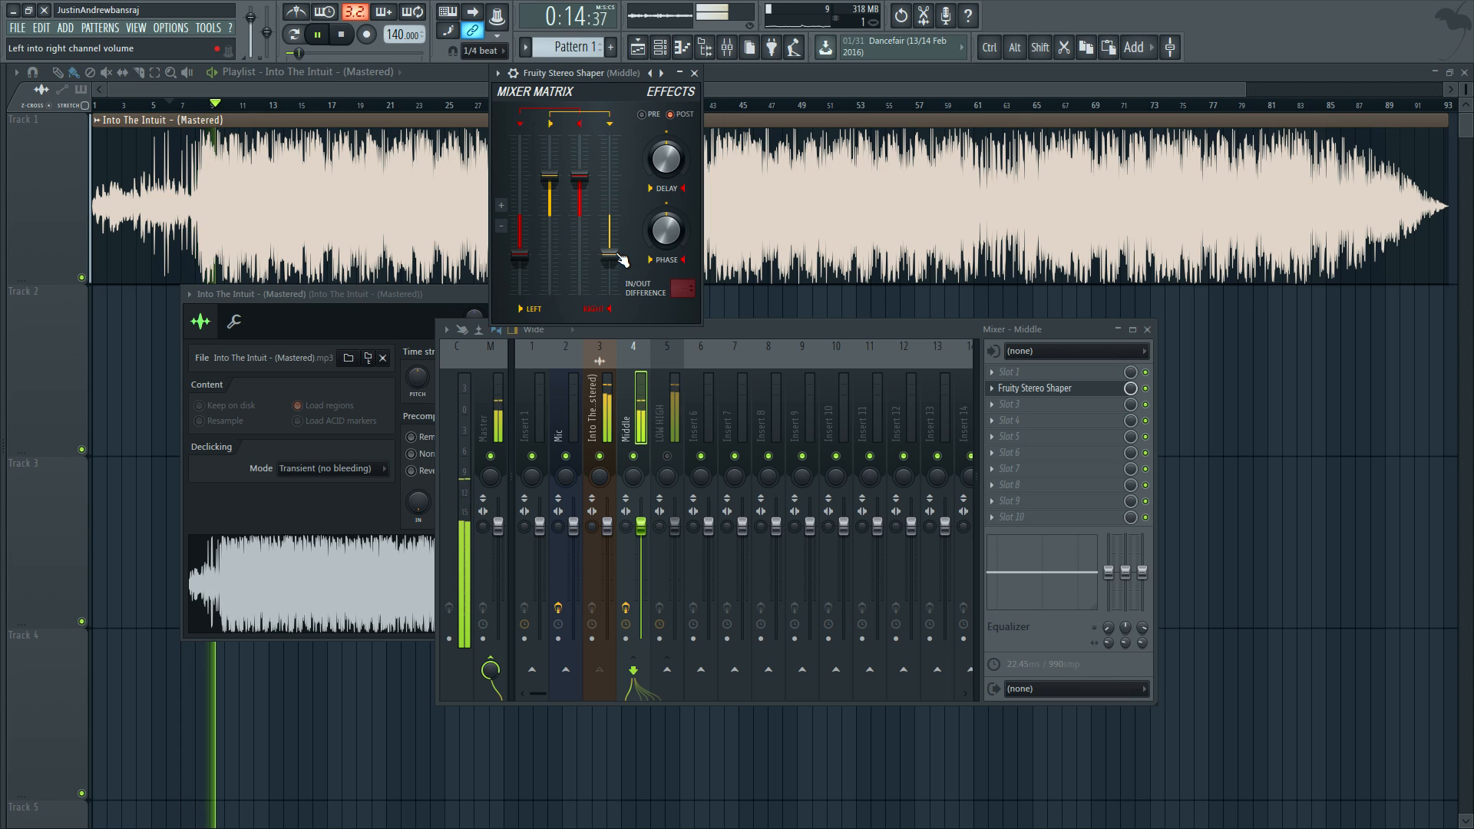
key("space")
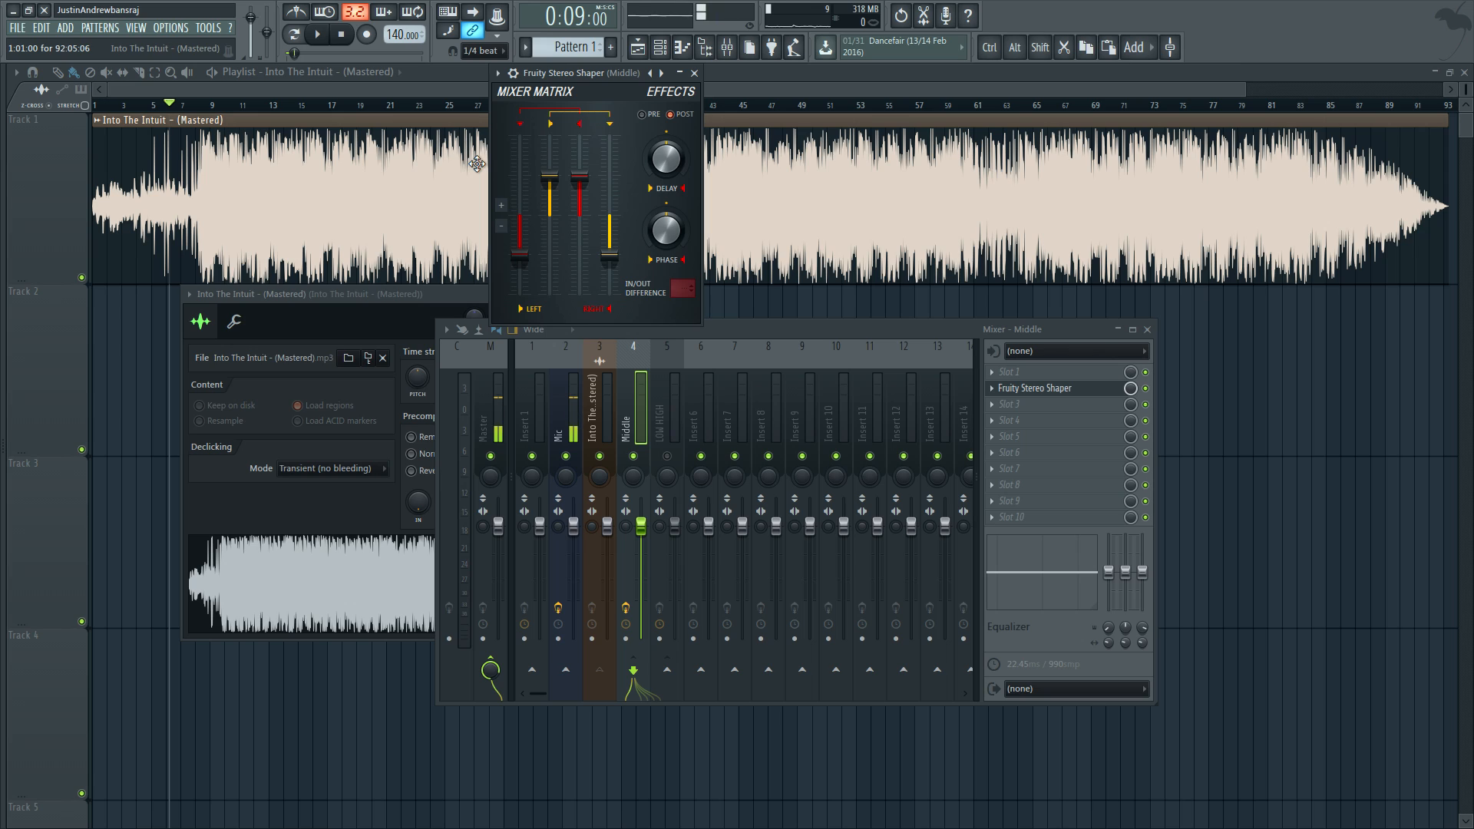
left_click(695, 74)
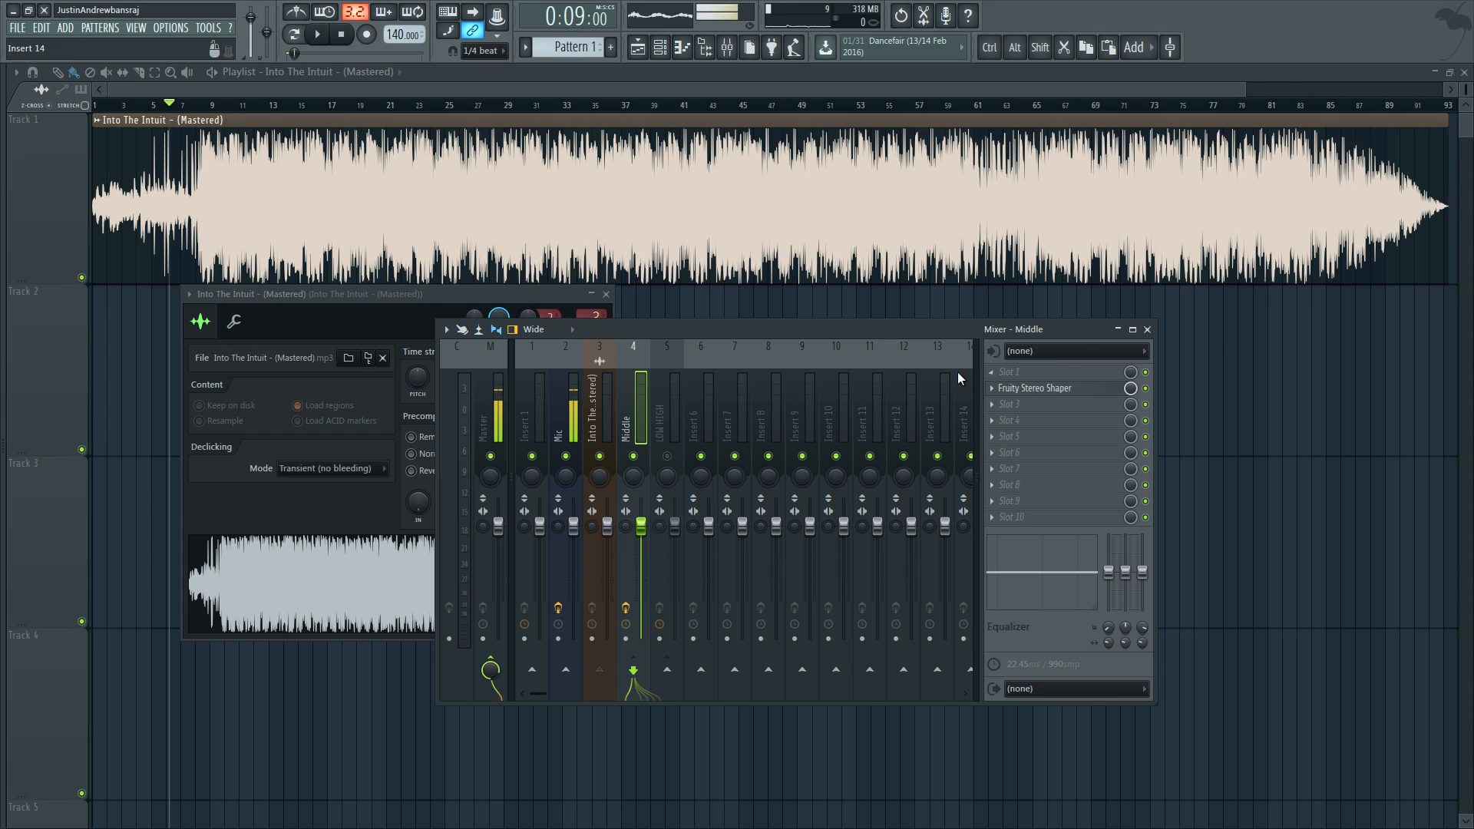
Step: Add Maximus to effect slot 1 of the Middle mixer track and move its window and the mixer apart
left_click(998, 378)
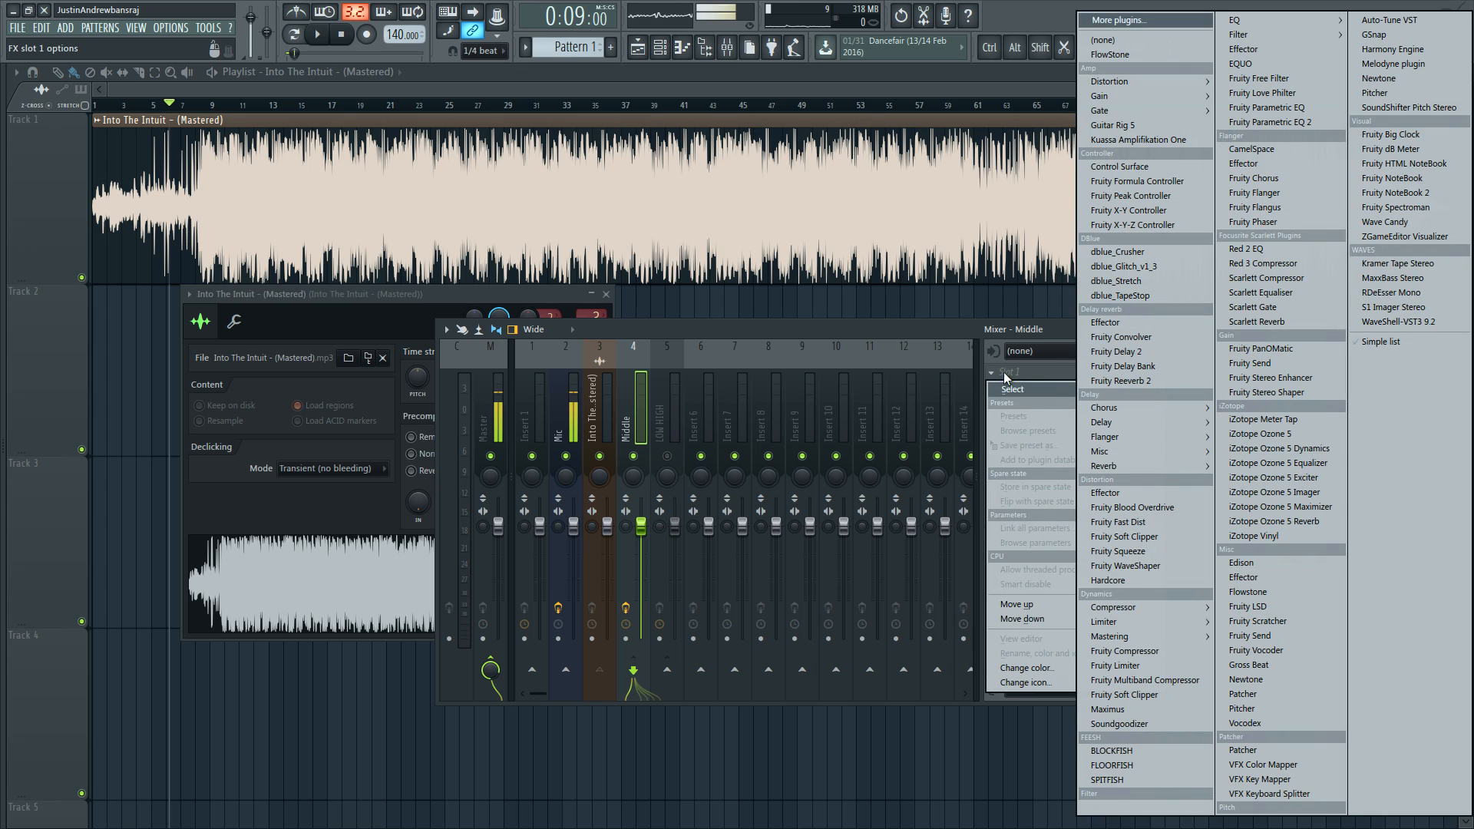
left_click(1160, 710)
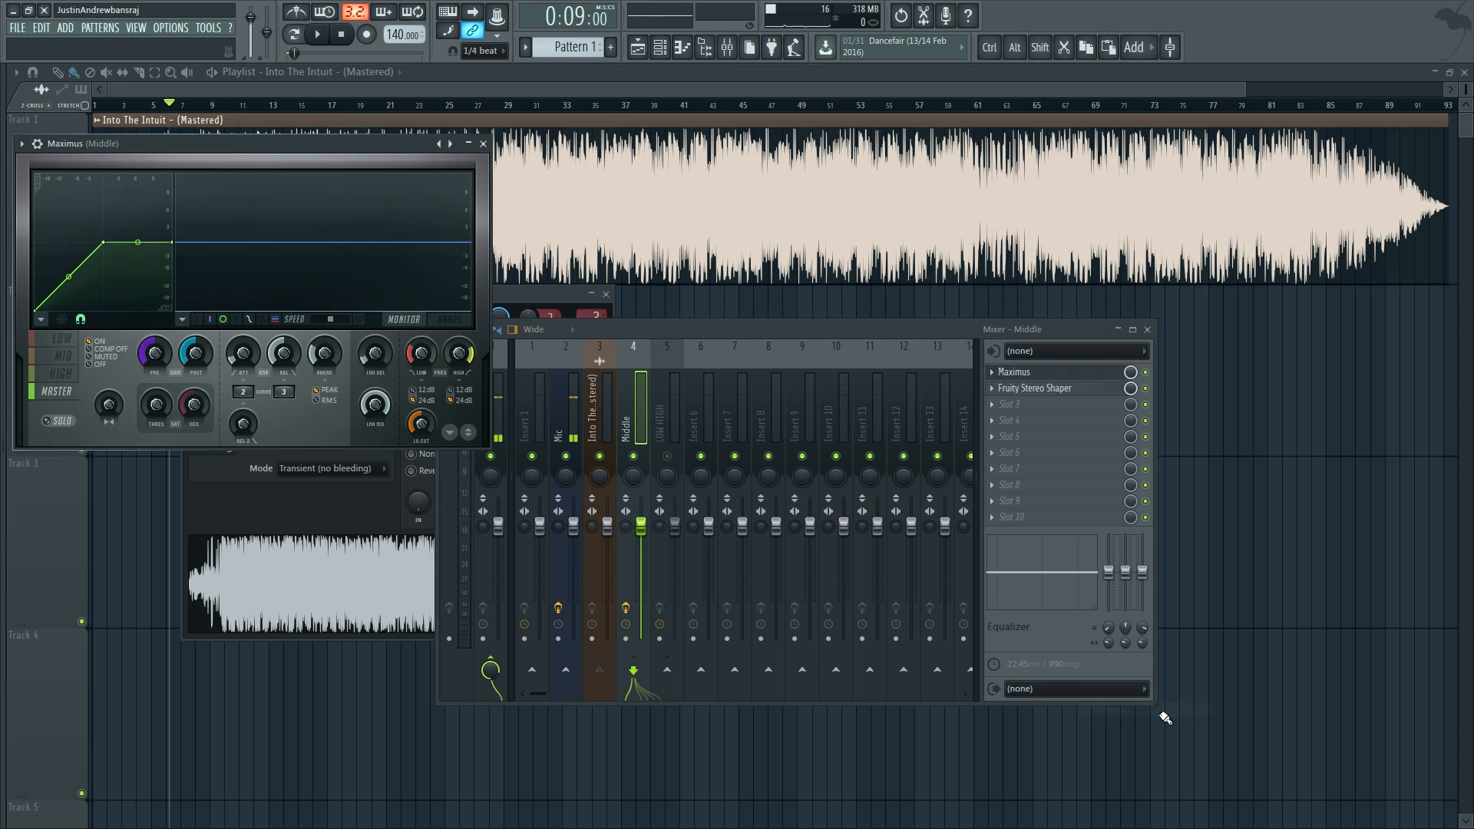
left_click_drag(173, 144, 365, 121)
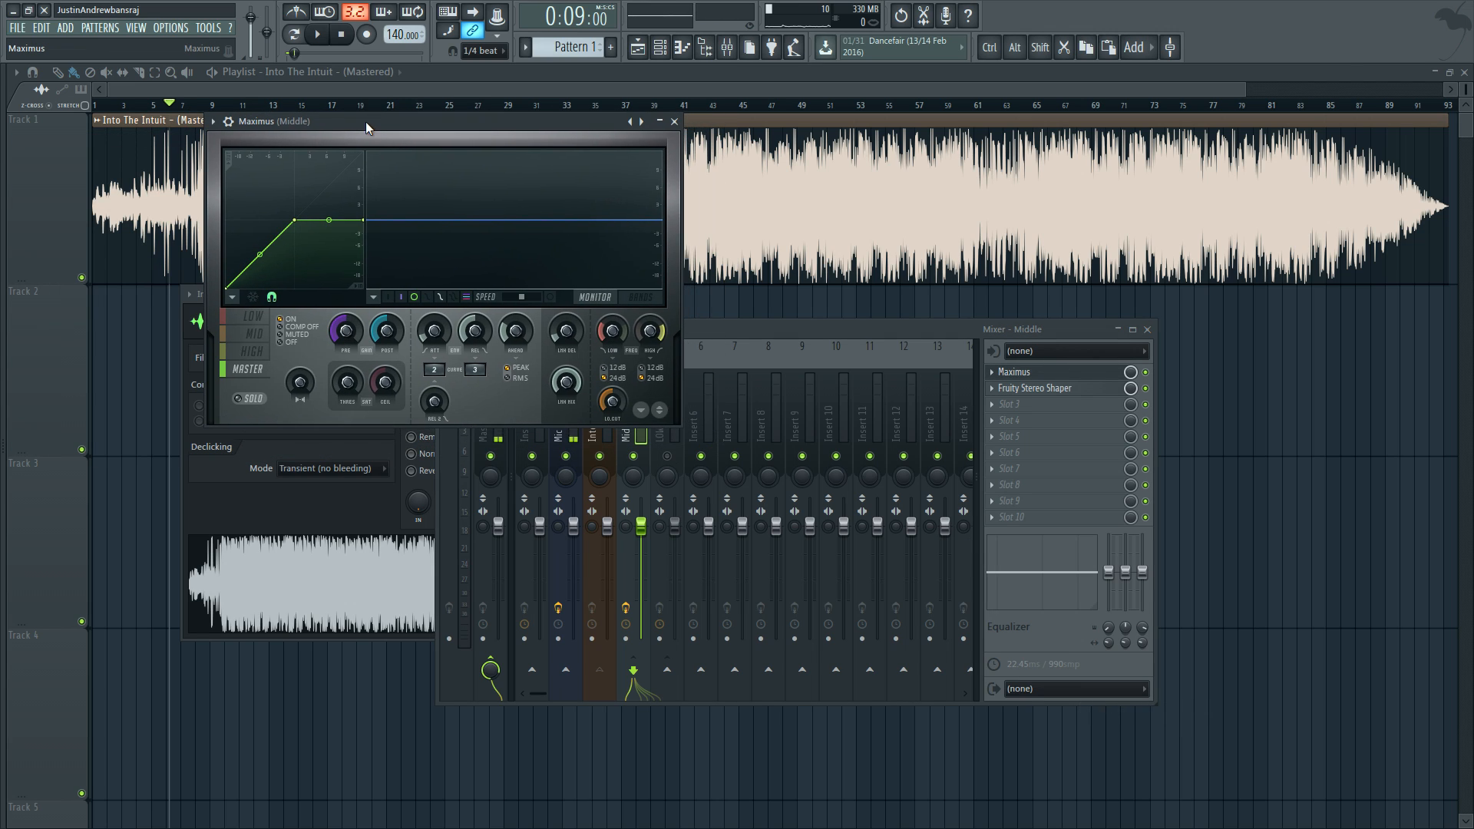
left_click_drag(769, 325, 750, 402)
left_click_drag(453, 135, 343, 98)
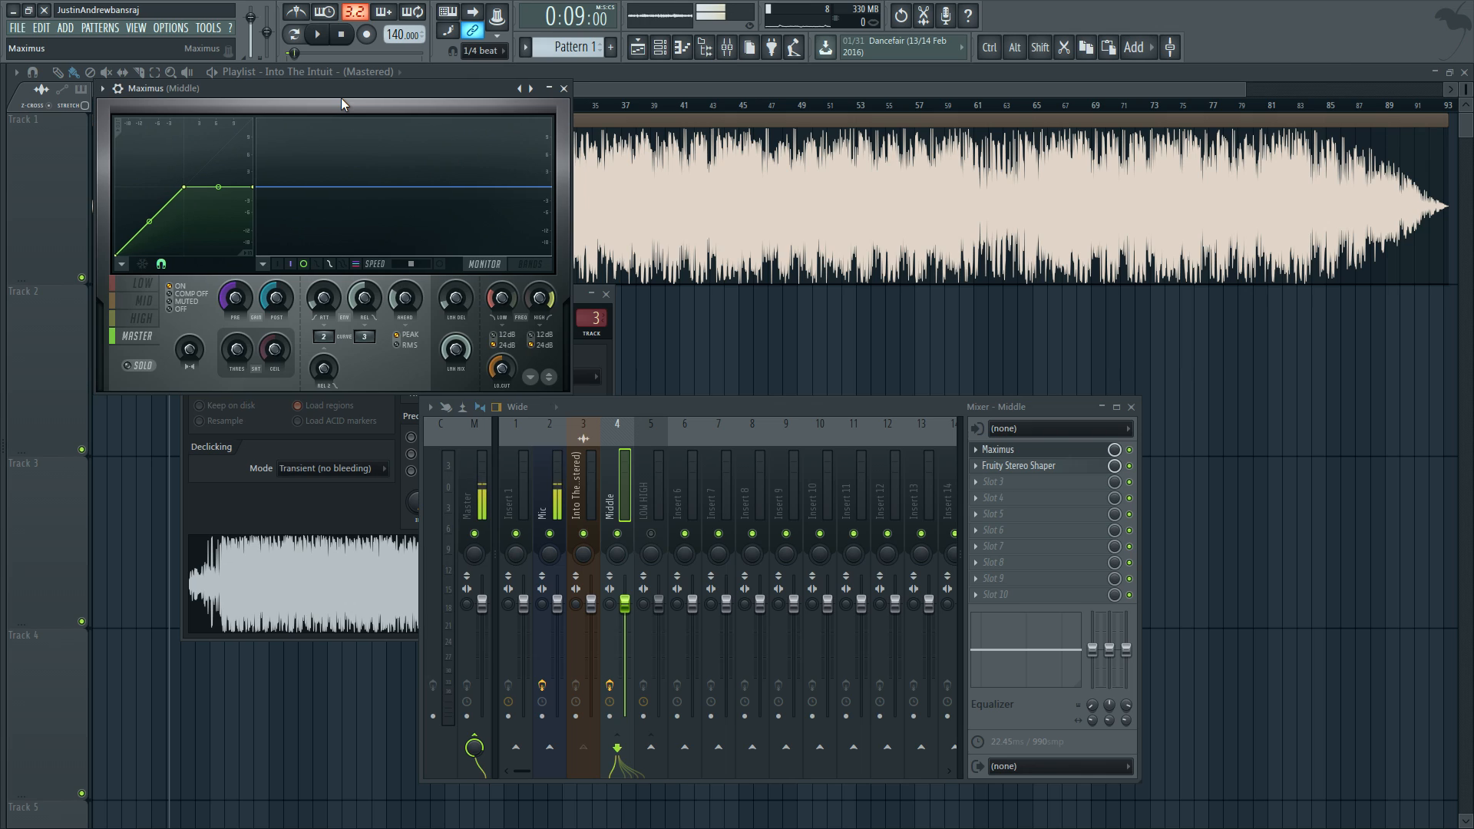
Step: Mute the LOW and HIGH bands in the Middle track's Maximus and set the MID band to COMP OFF
left_click(139, 290)
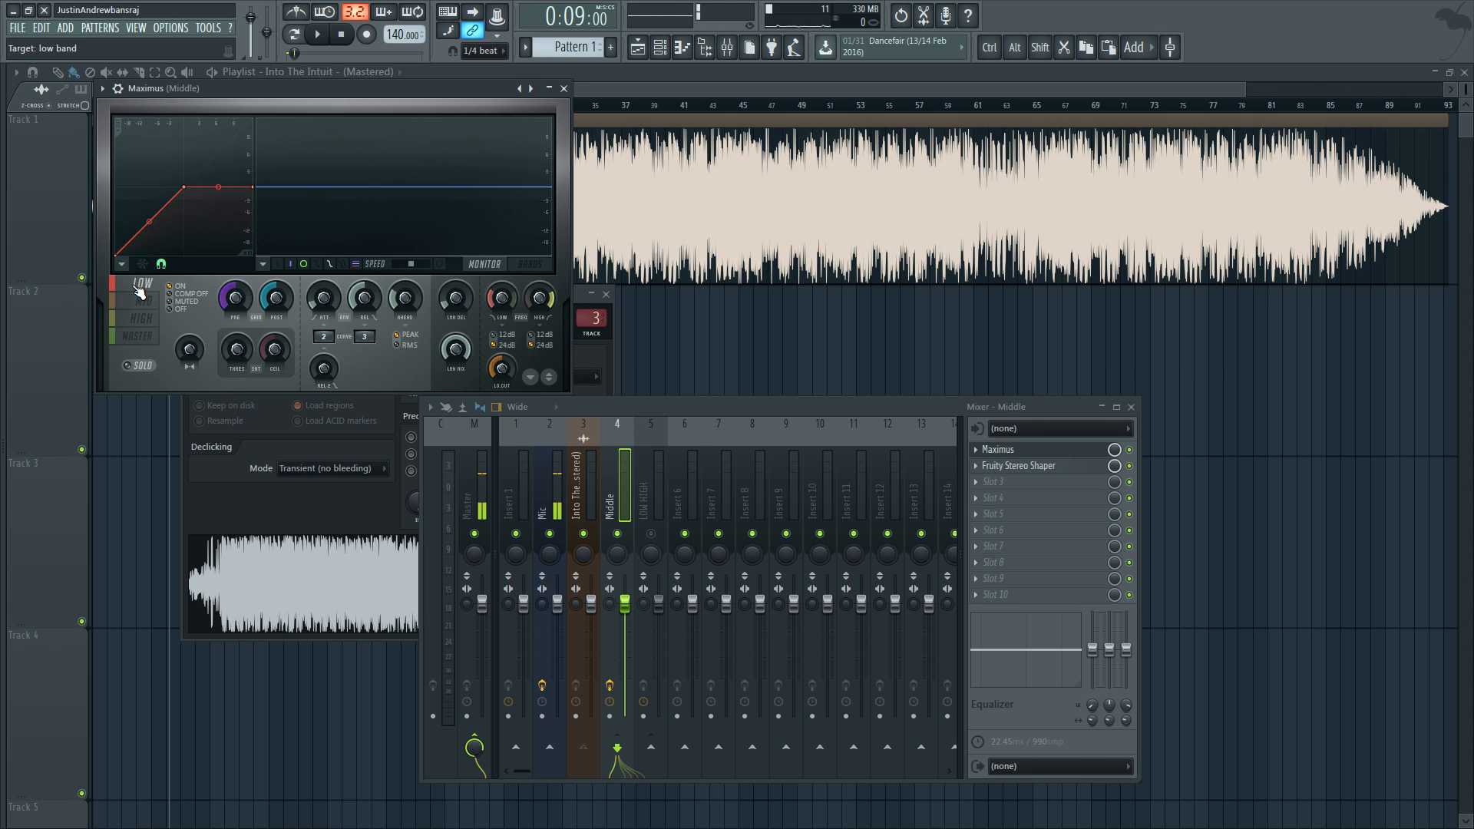
left_click(181, 302)
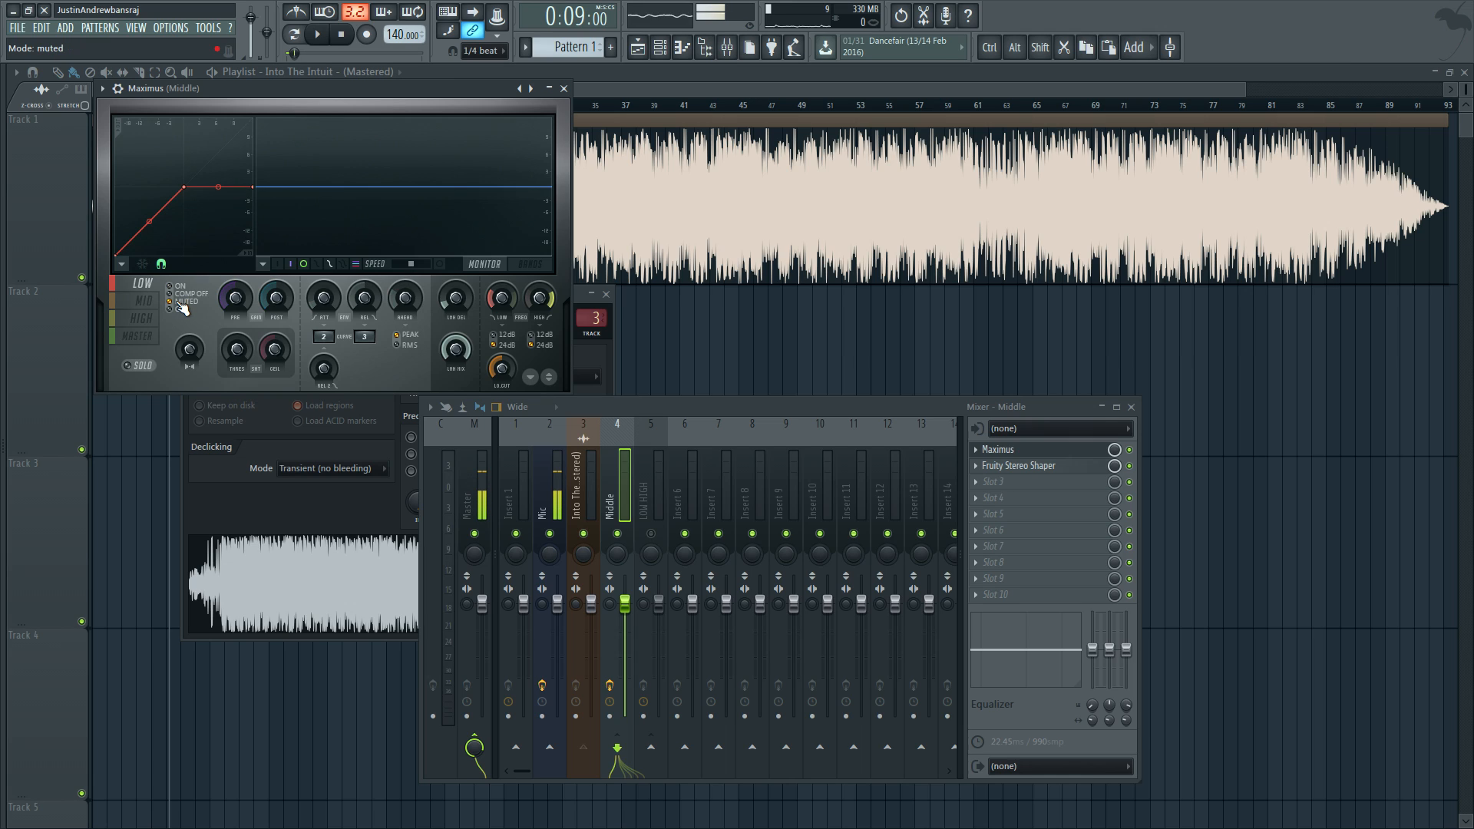
left_click(141, 318)
left_click(185, 302)
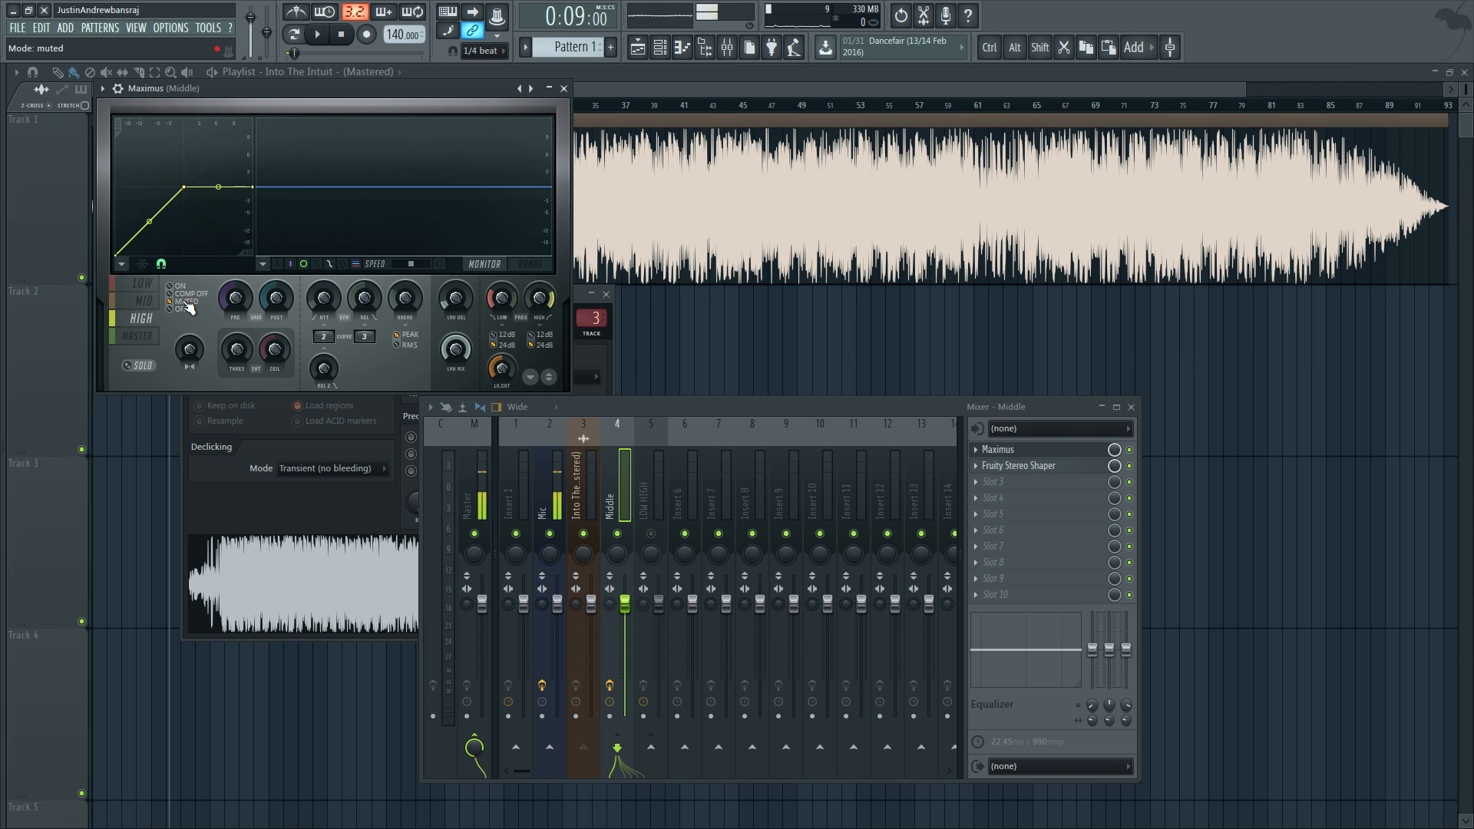
left_click(143, 300)
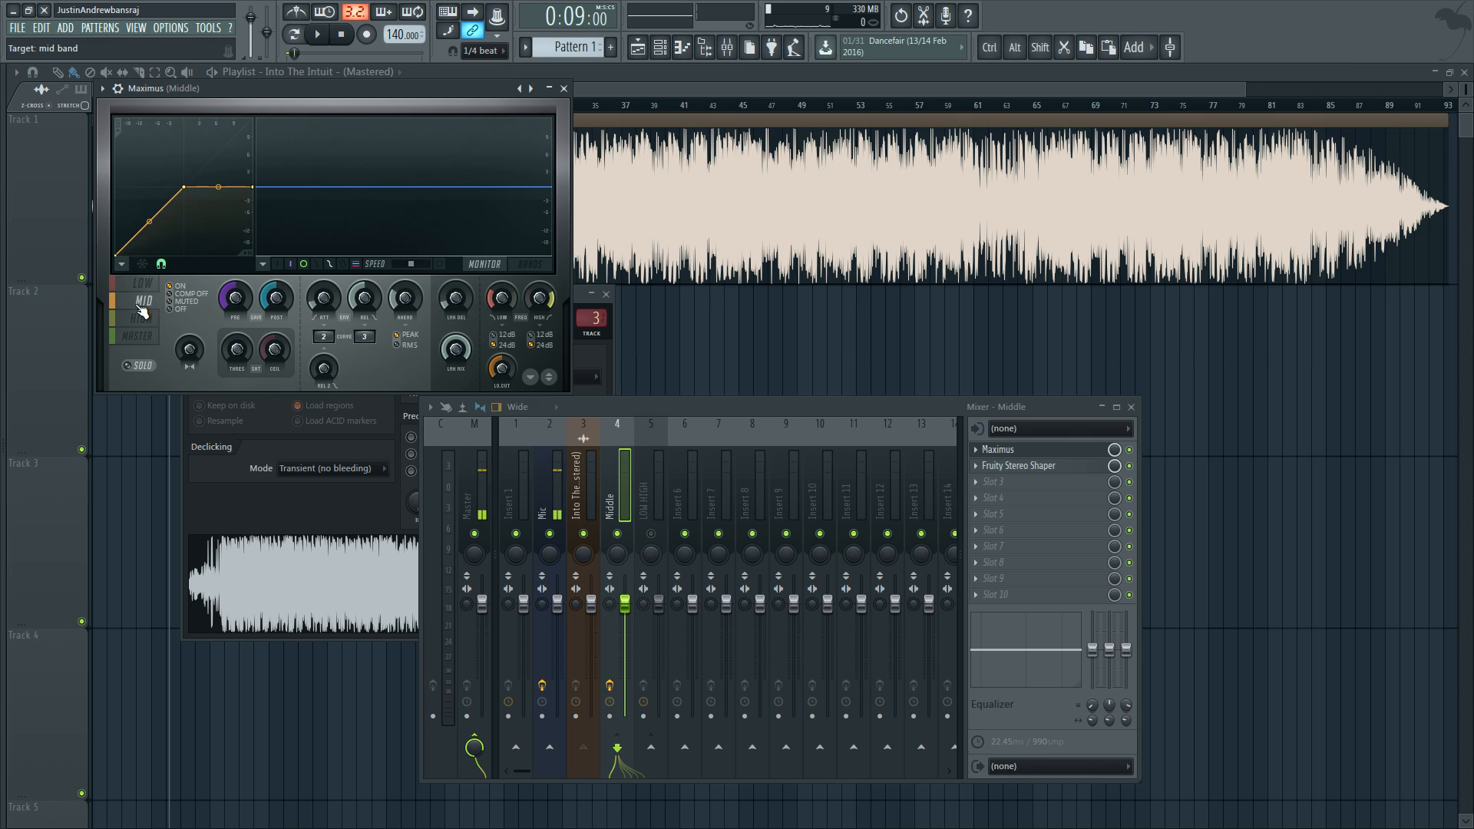
left_click(205, 296)
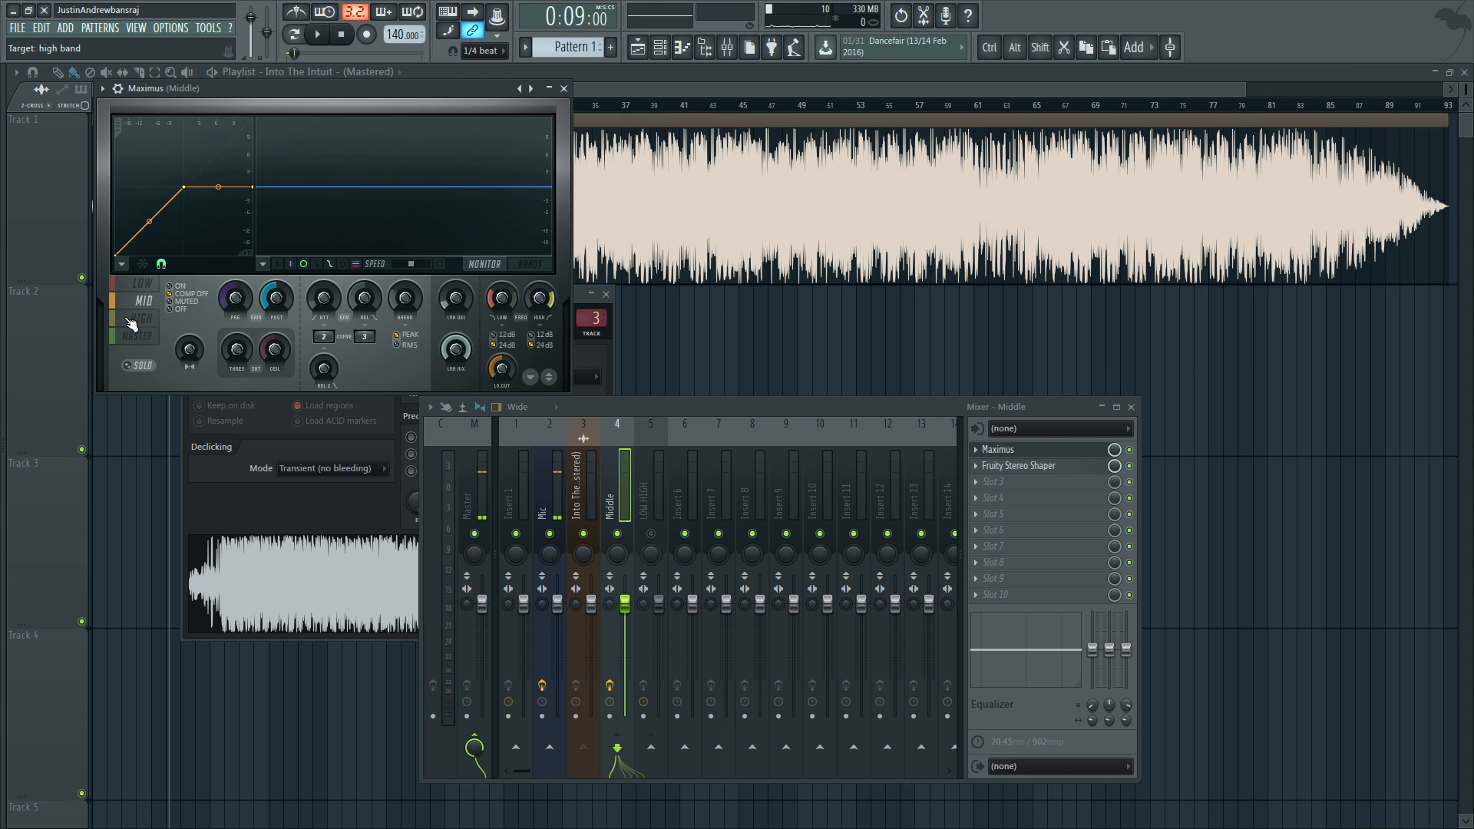
Step: Show the BANDS display in the Middle track's Maximus, make sure the LOW band is muted, and reselect the MID band
left_click(546, 265)
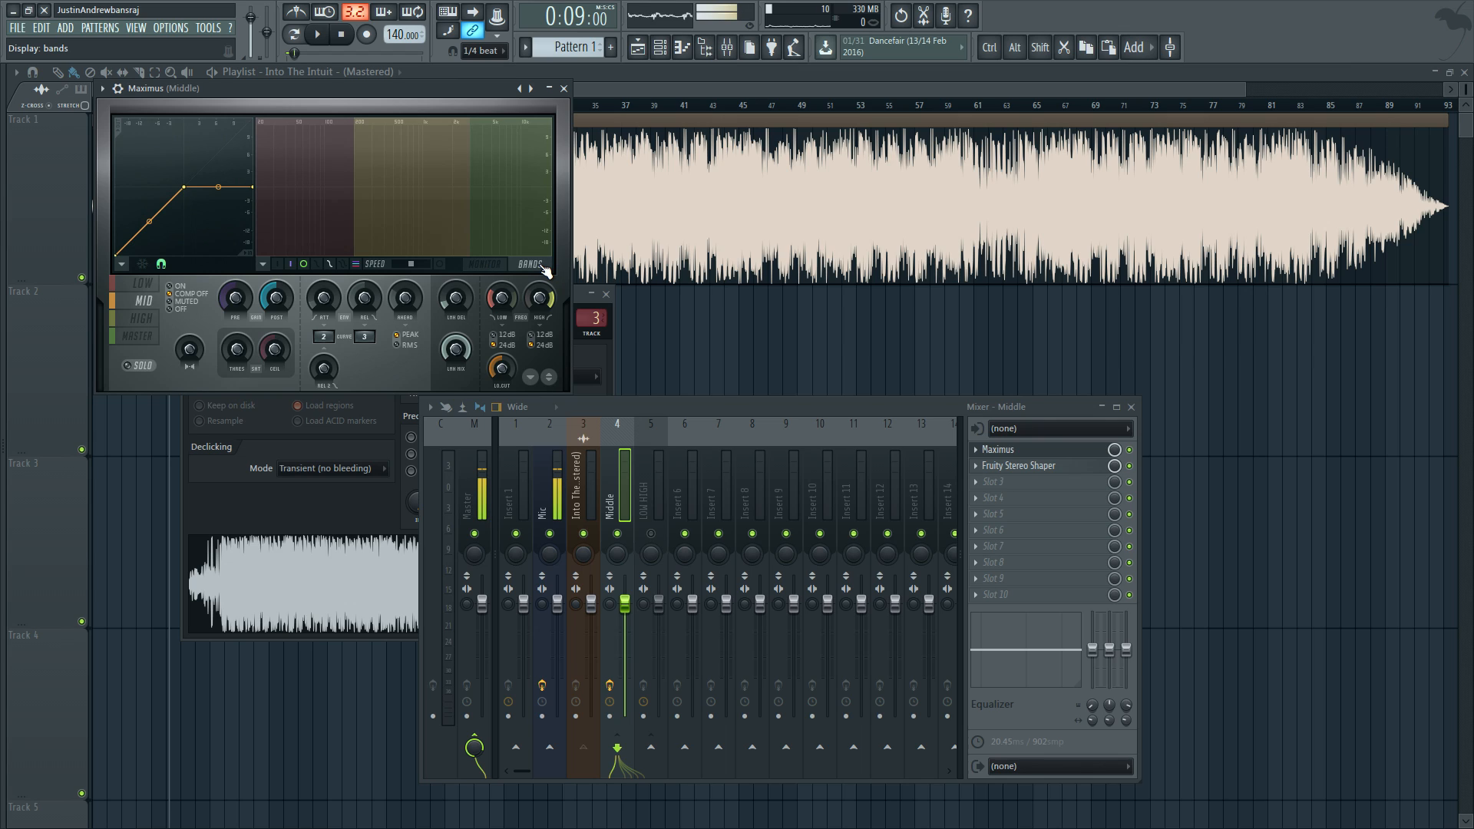
left_click(141, 285)
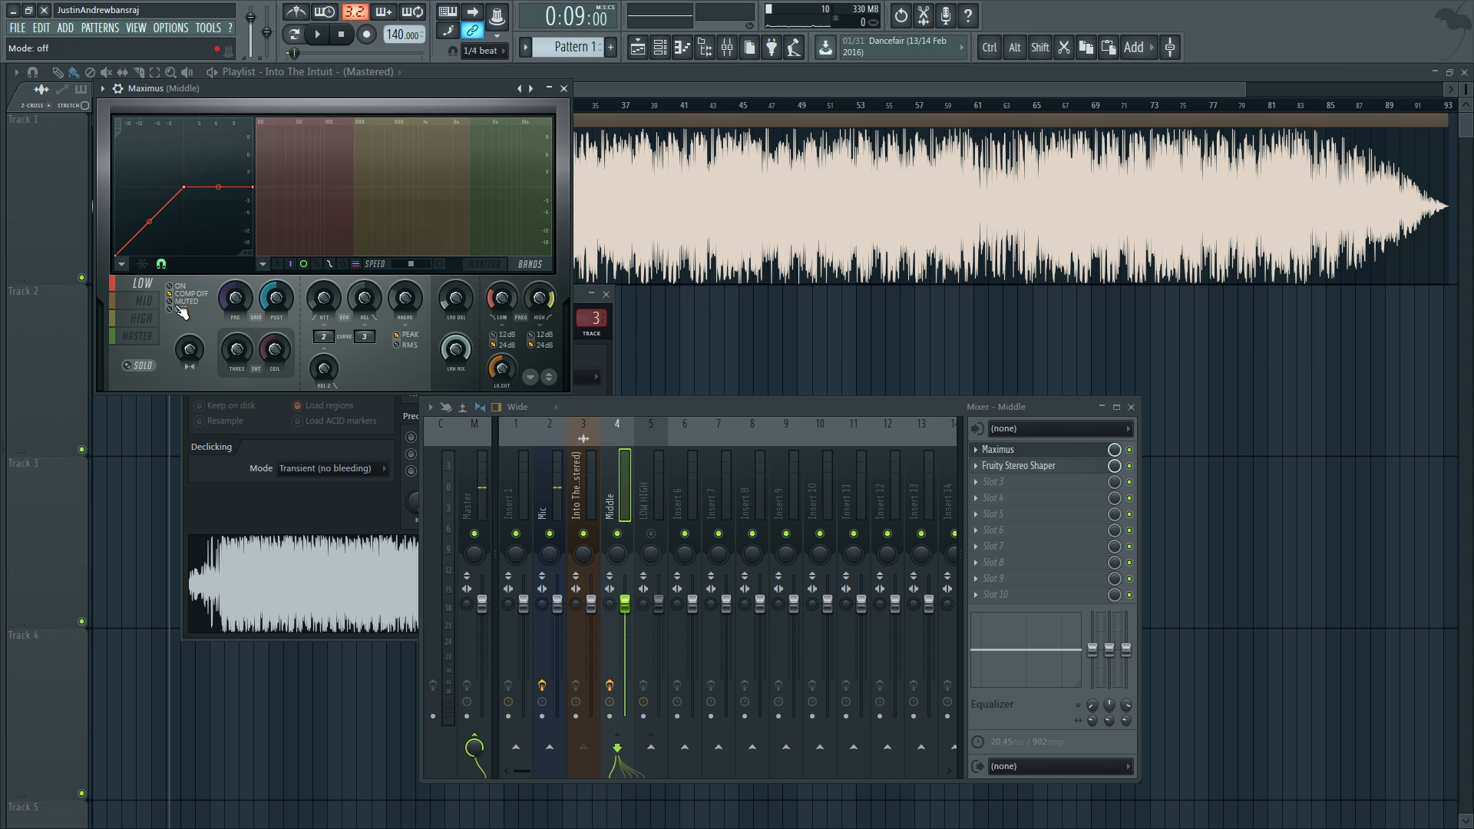
left_click(180, 306)
left_click(143, 301)
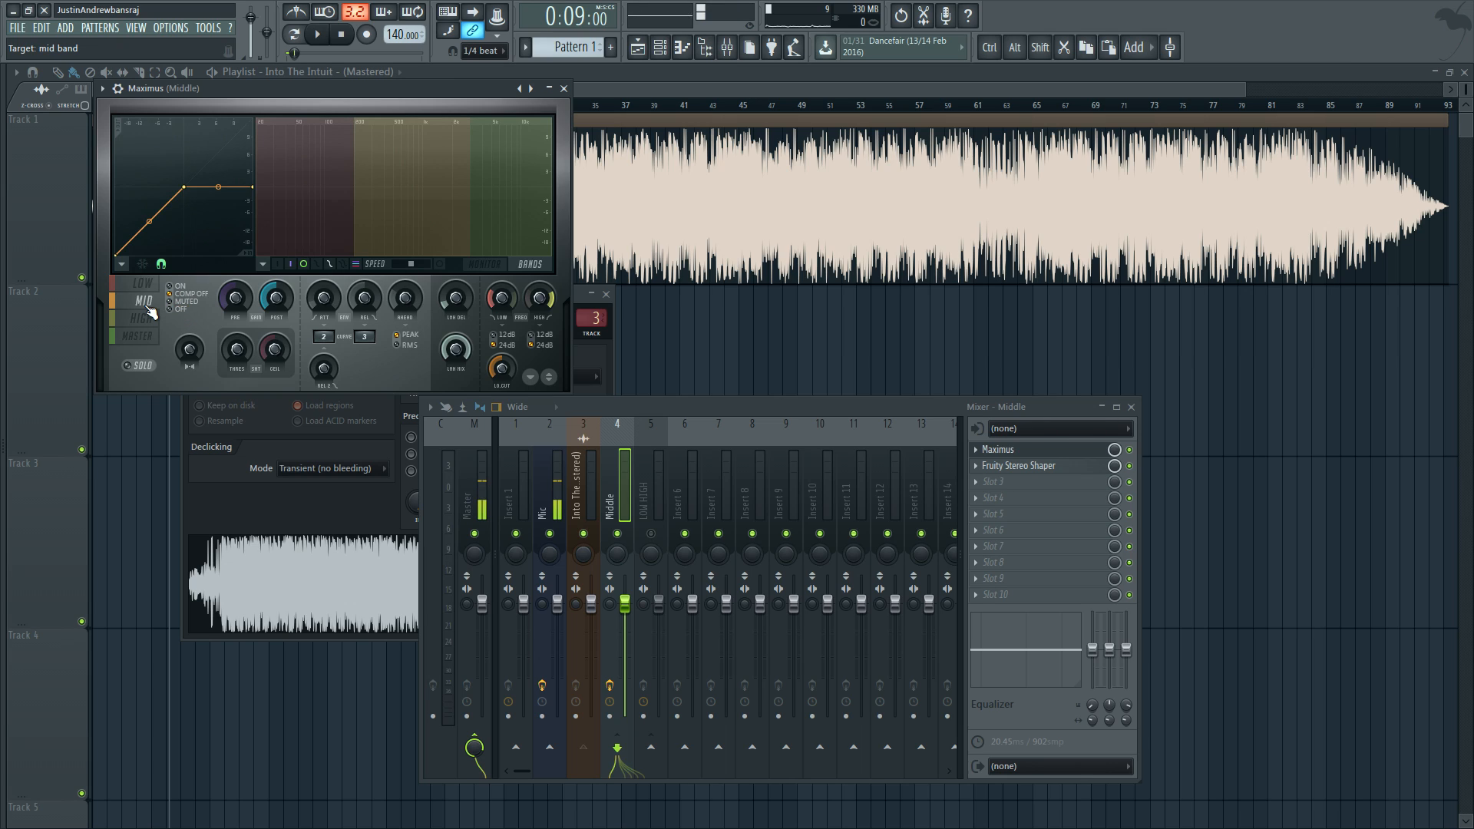
Step: Play the Middle track with Fruity Stereo Shaper bypassed and re-enabled to compare the sound, and stop playback
key("space")
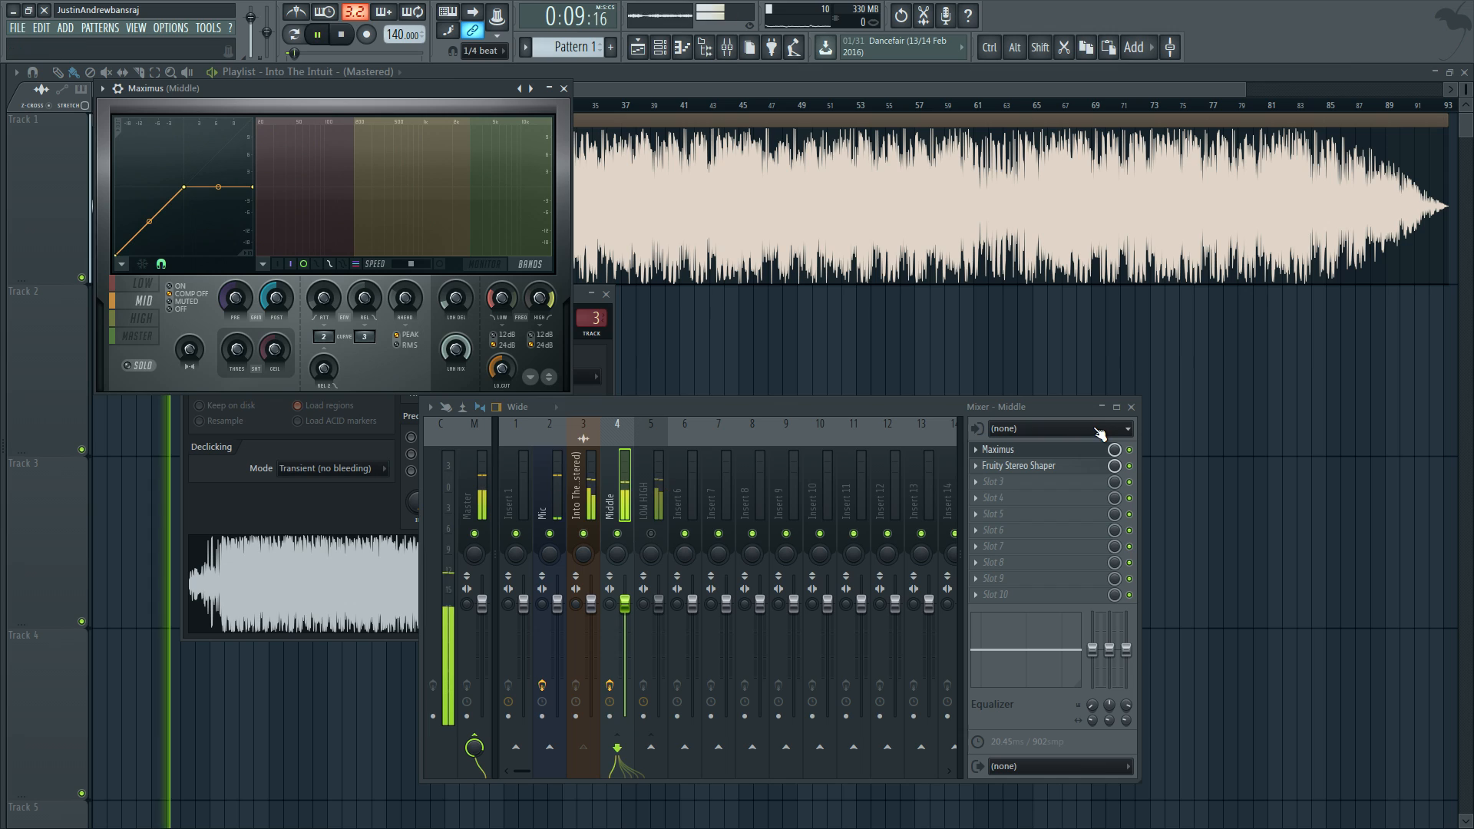
left_click(1129, 466)
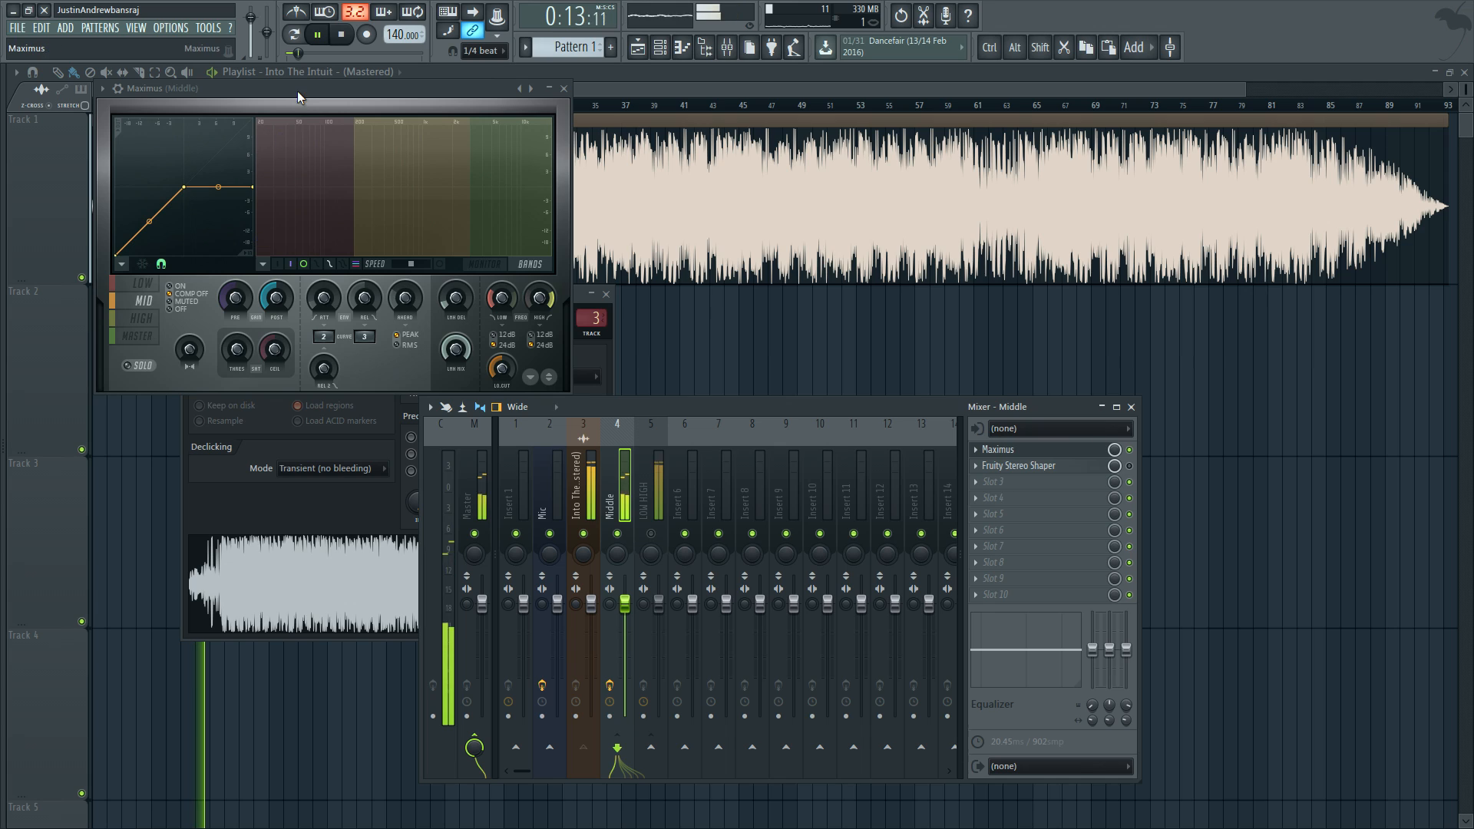
left_click_drag(297, 89, 278, 103)
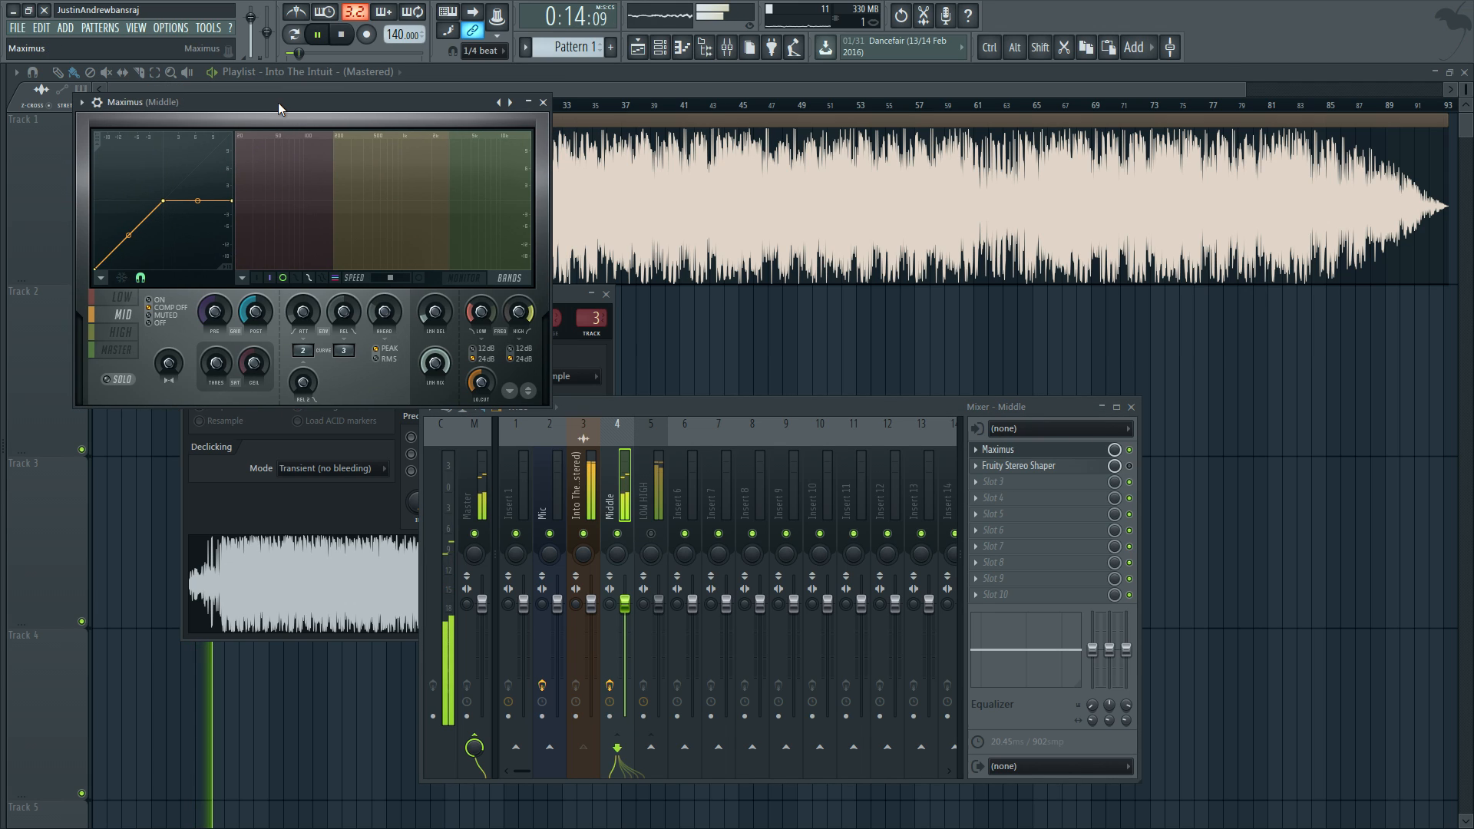
left_click(1129, 466)
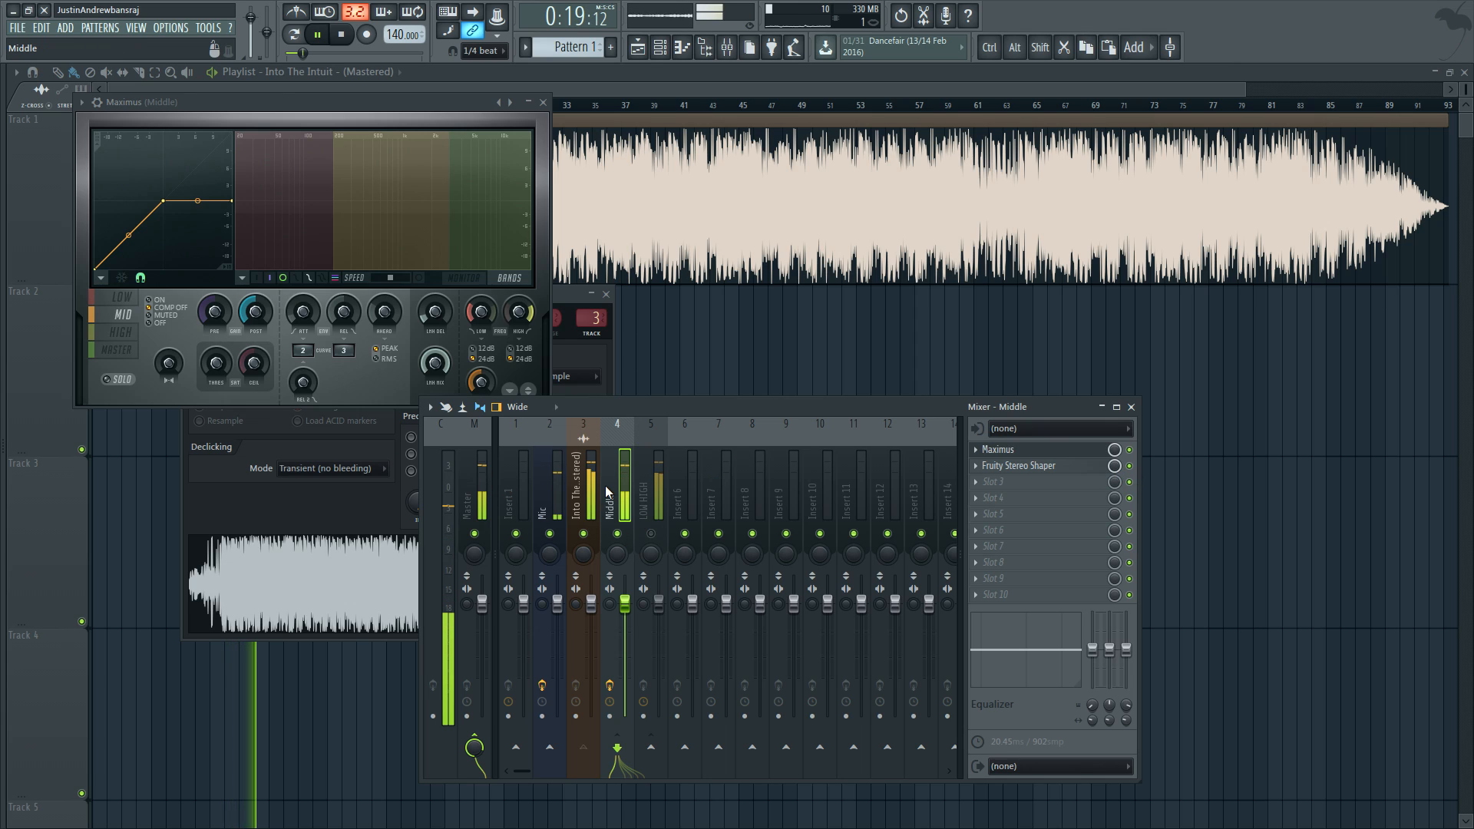
key("space")
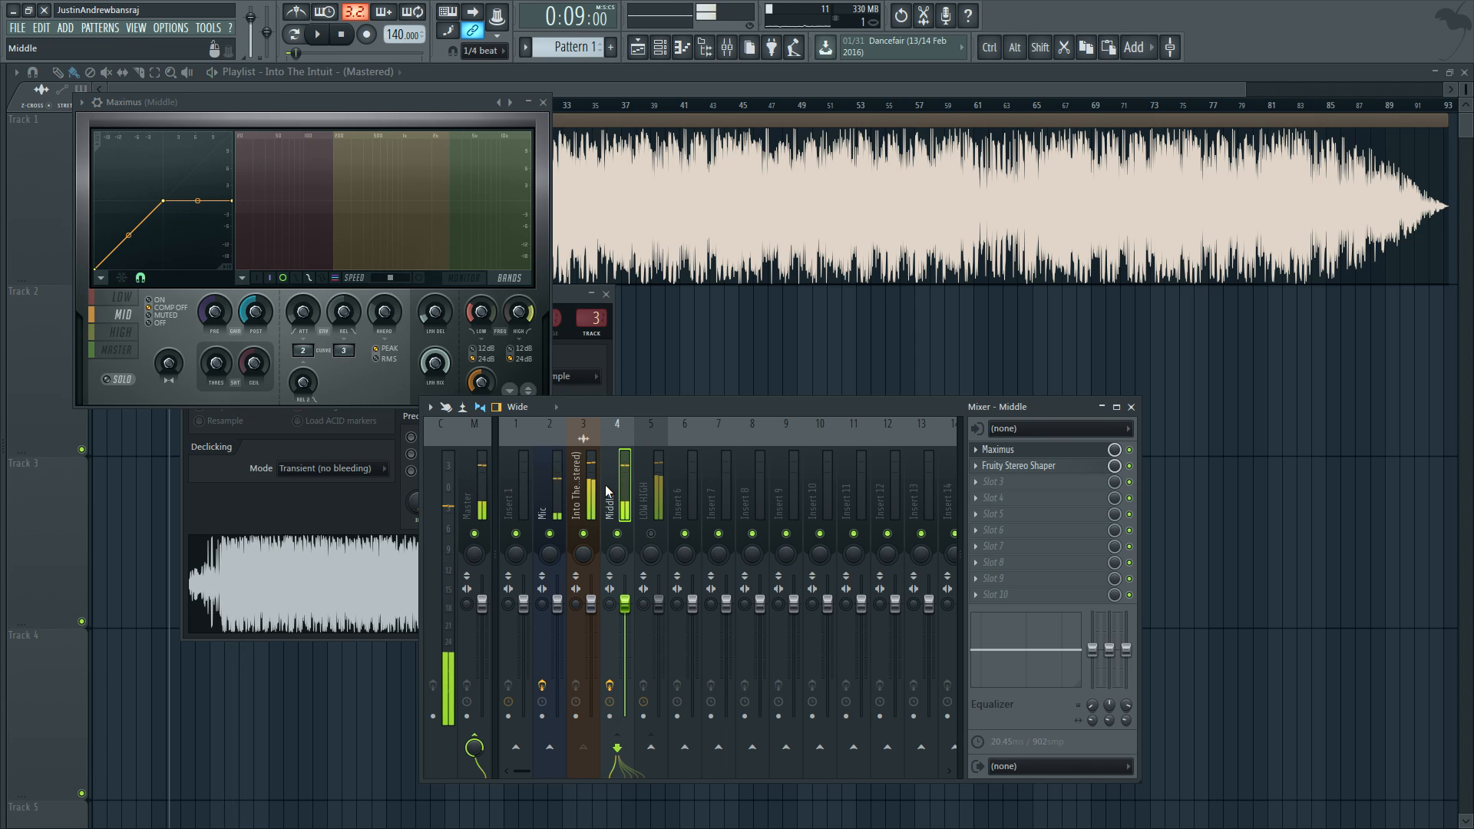
Step: Add Maximus to effect slot 1 of the LOW HIGH mixer track and place its window beside the Middle track's Maximus
left_click(648, 481)
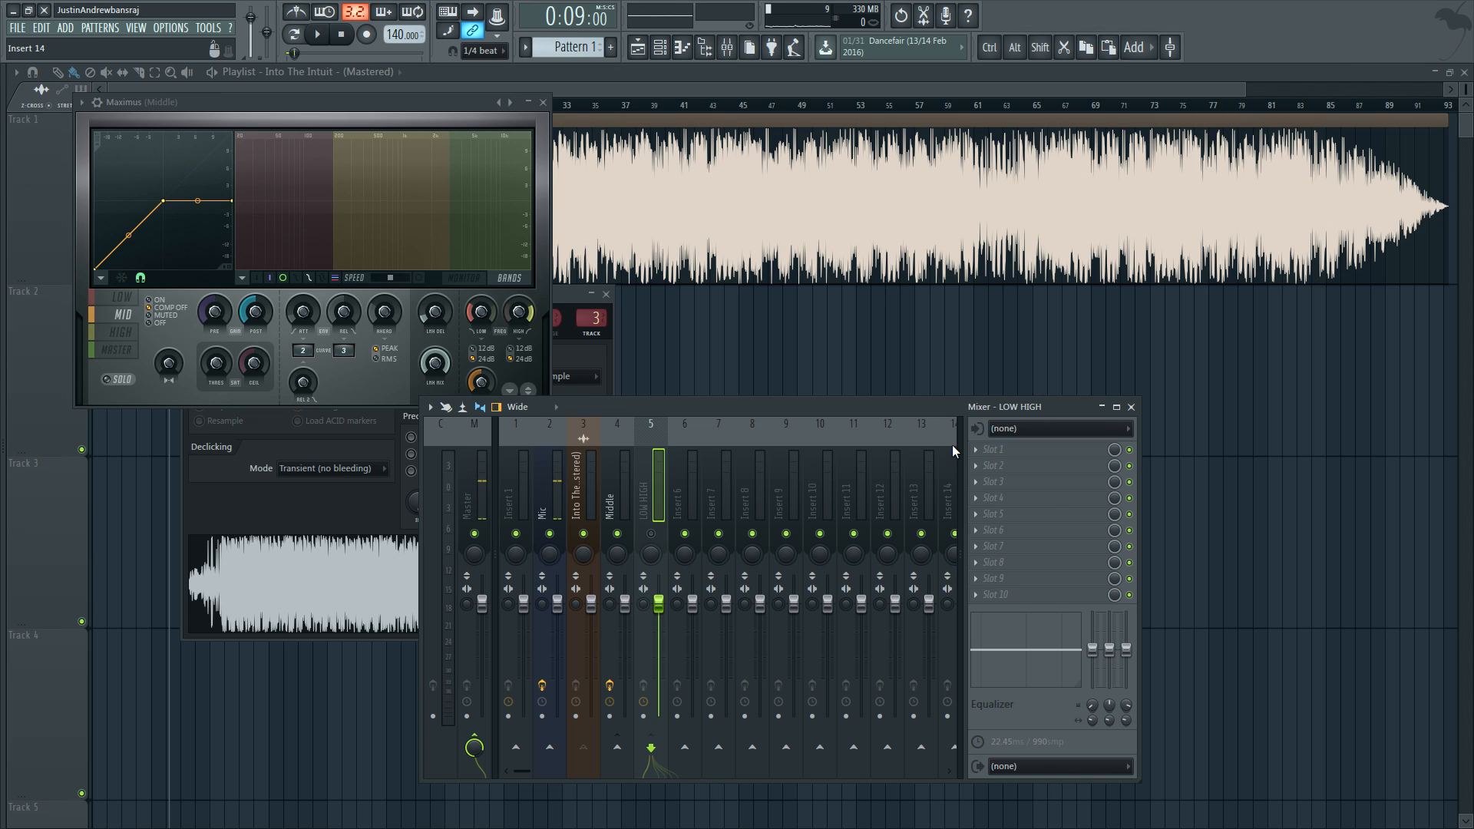
left_click(976, 450)
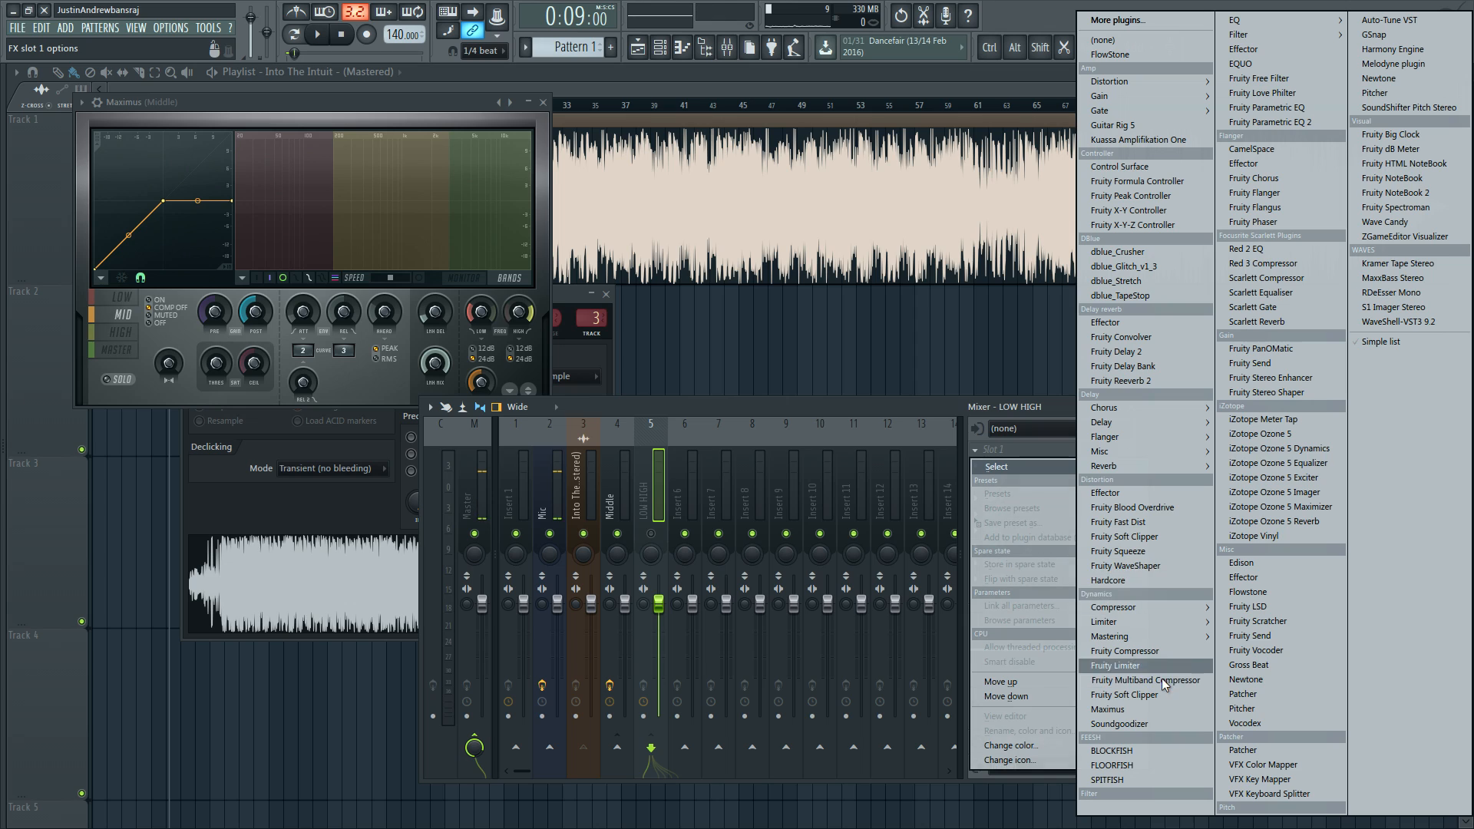
left_click(1151, 709)
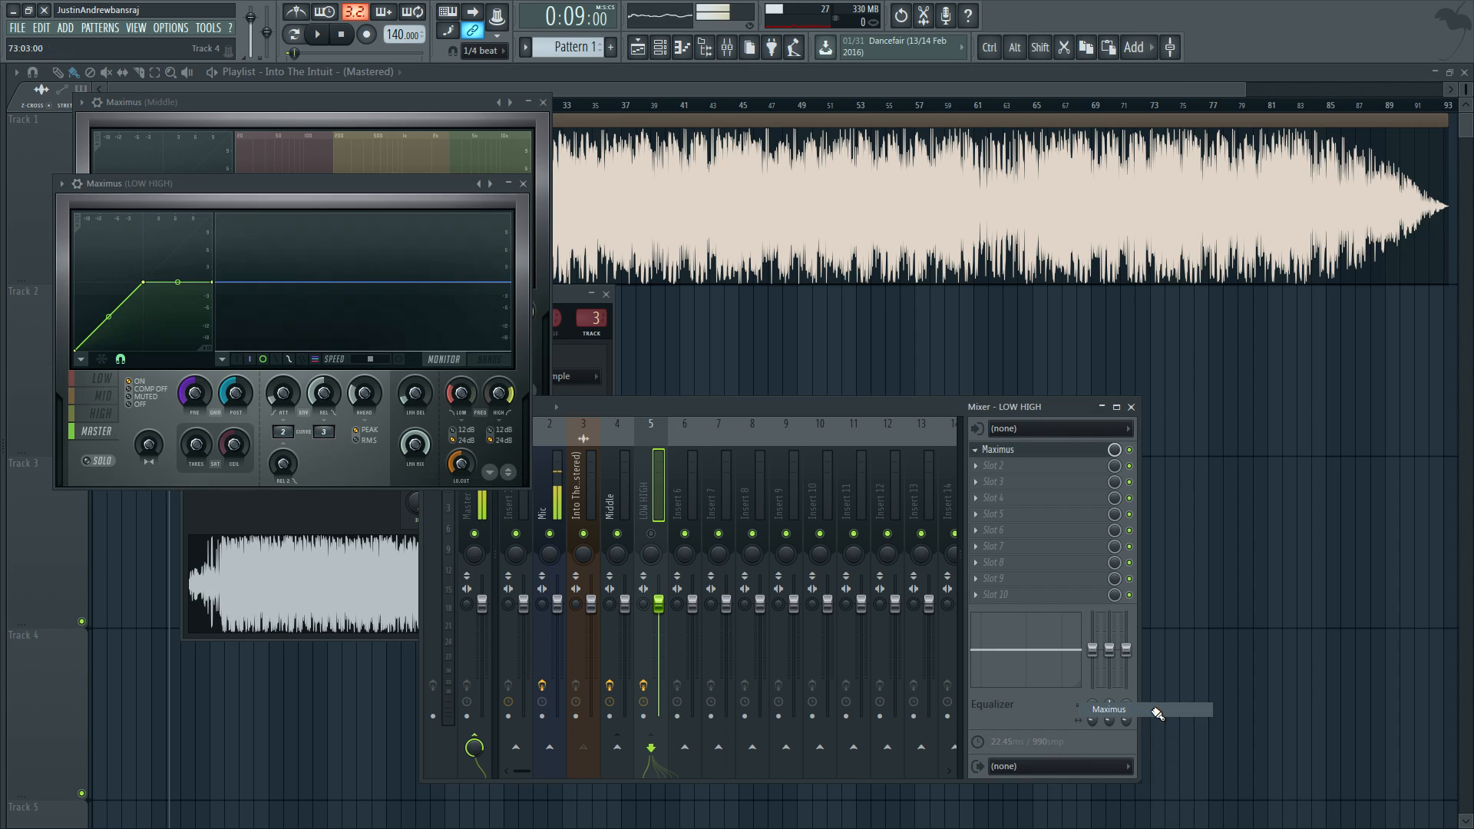
left_click_drag(320, 182, 824, 104)
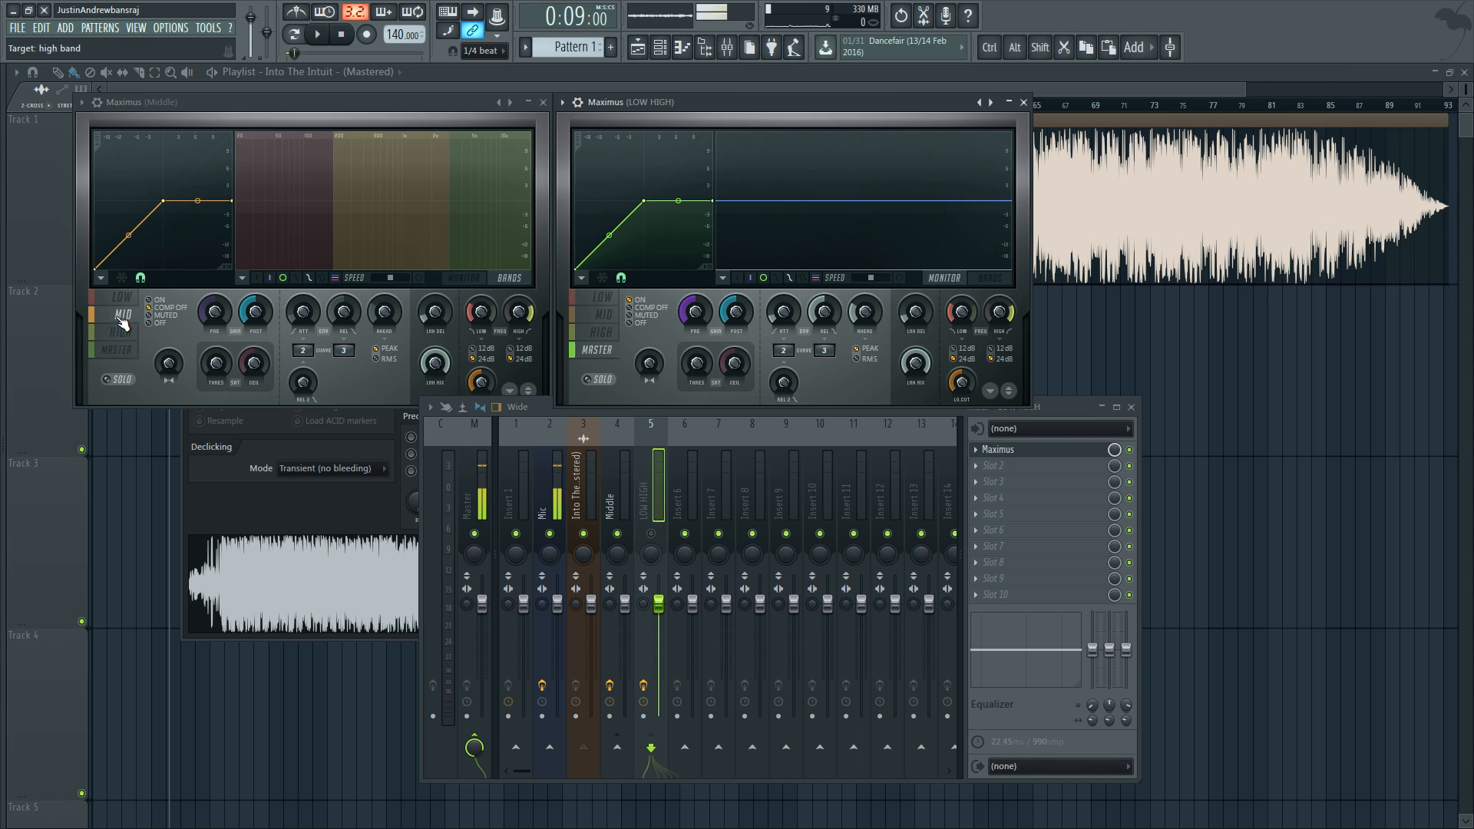
Step: In the LOW HIGH Maximus, mute the MID band, set LOW and HIGH to COMP OFF, and show the BANDS display
left_click(592, 315)
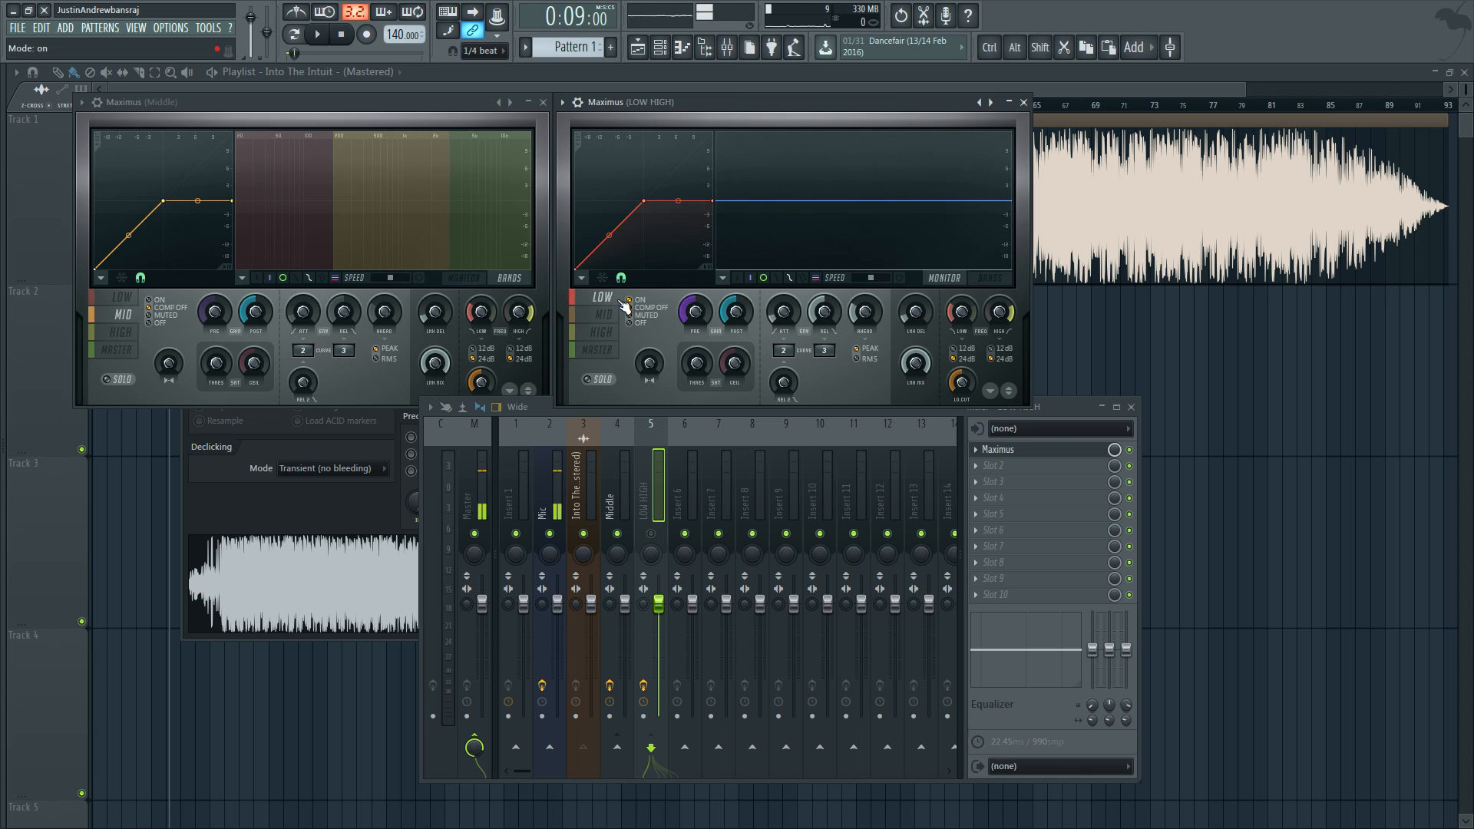
left_click(595, 333)
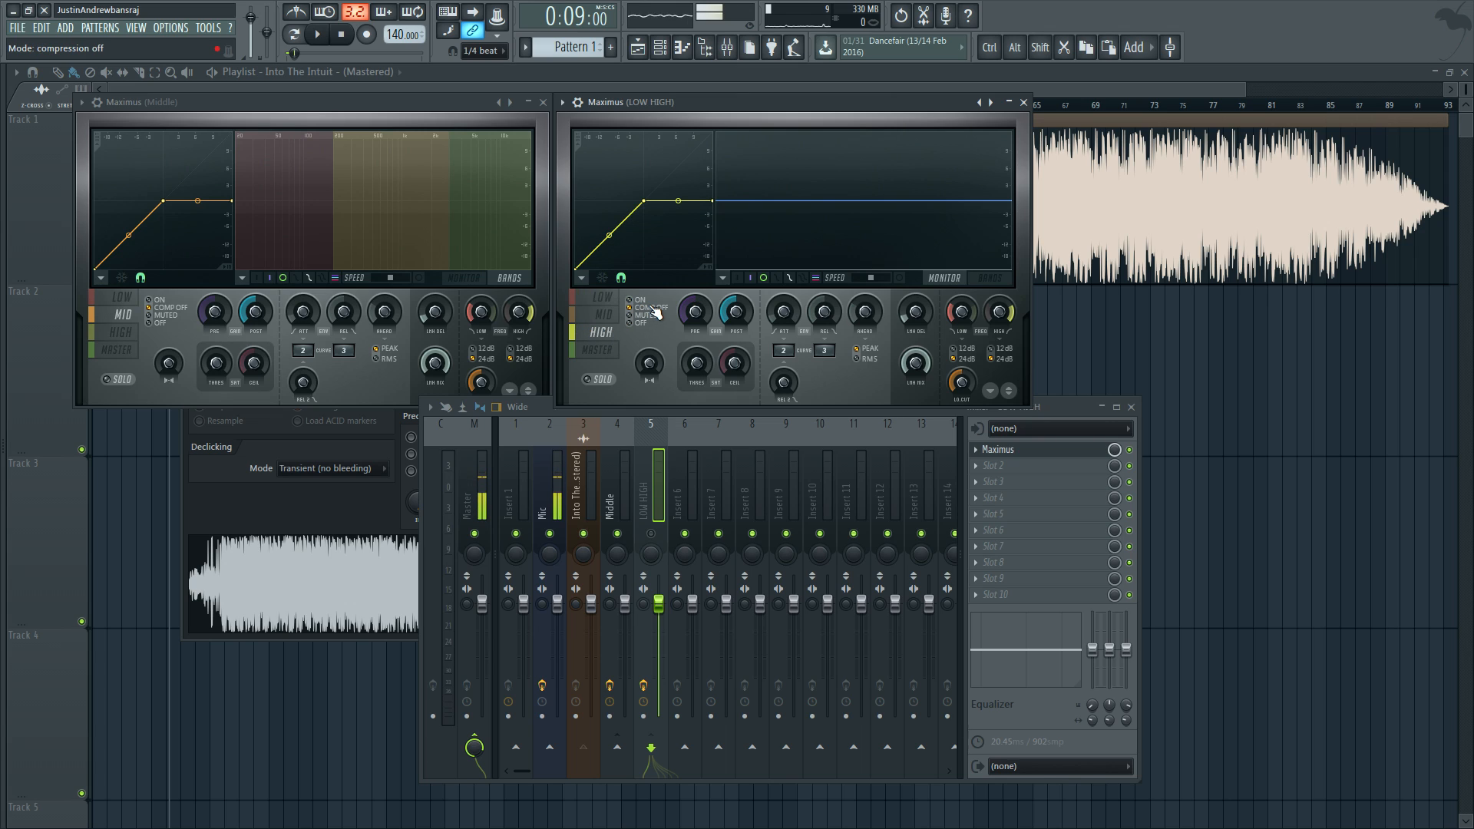
left_click(998, 283)
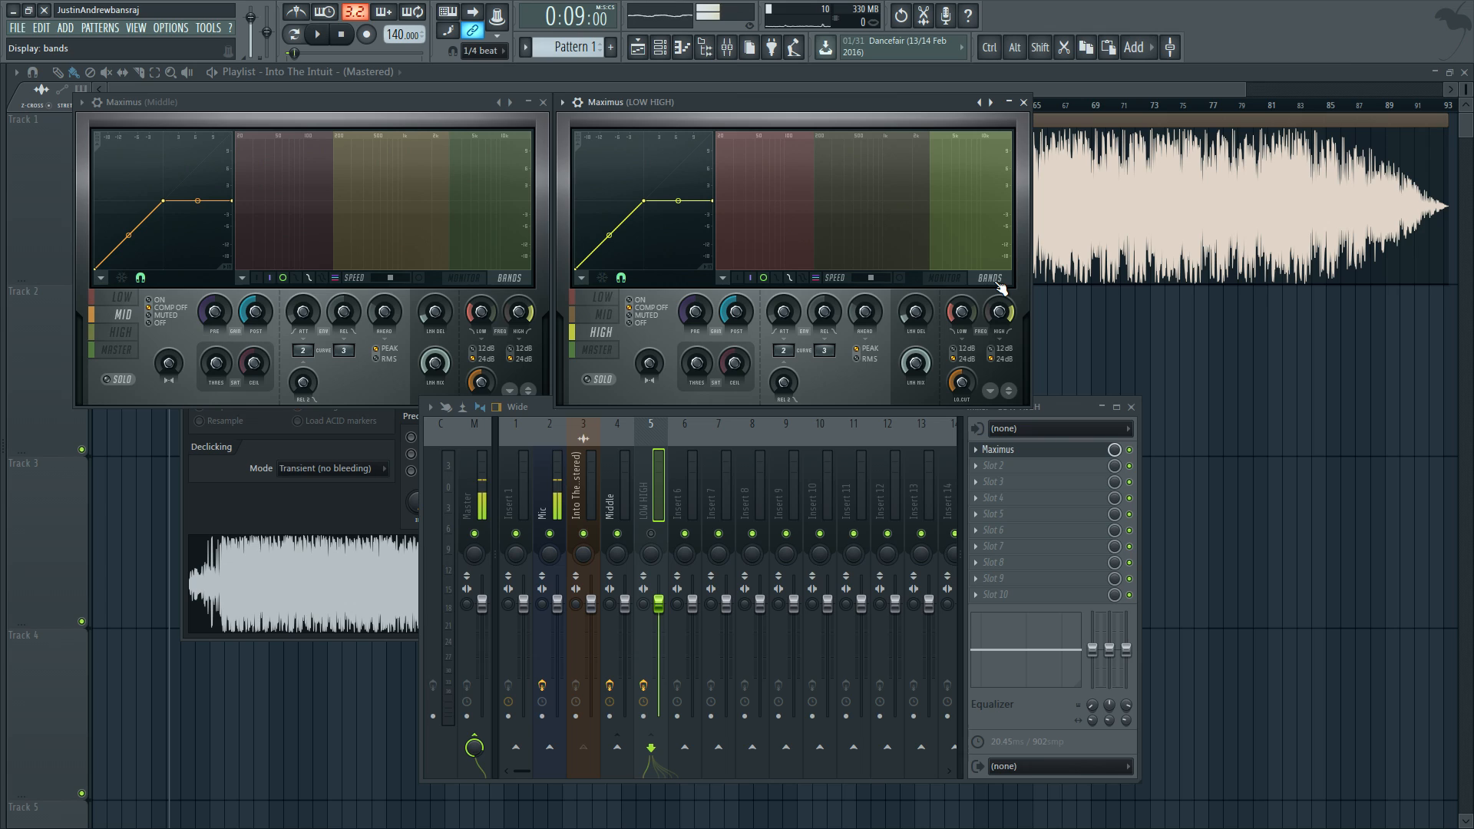
Step: Mute the Middle mixer track, unmute LOW HIGH, and play the song to audition LOW HIGH alone
left_click(617, 534)
left_click(651, 534)
left_click(652, 535)
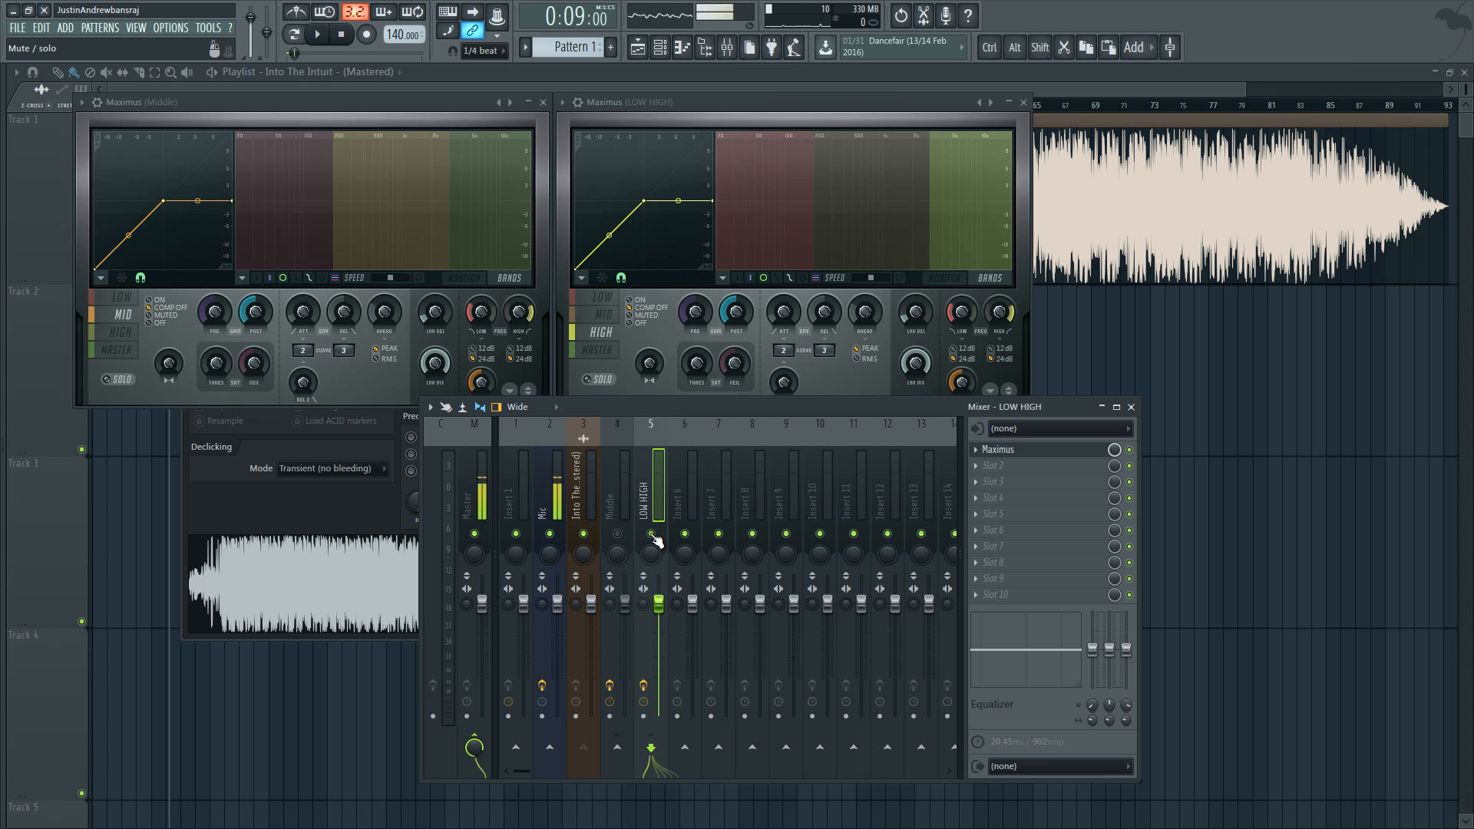
key("space")
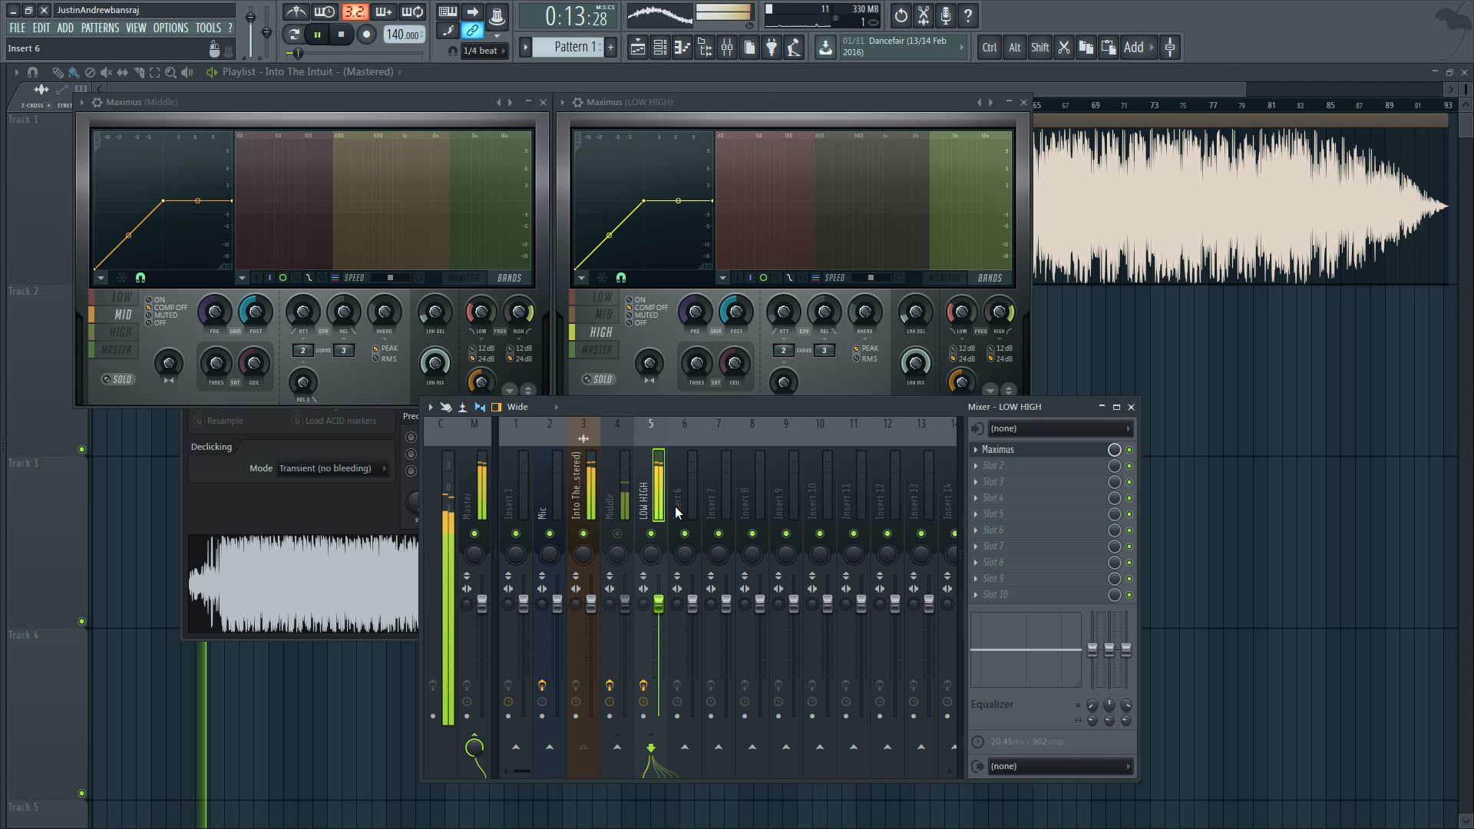
key("space")
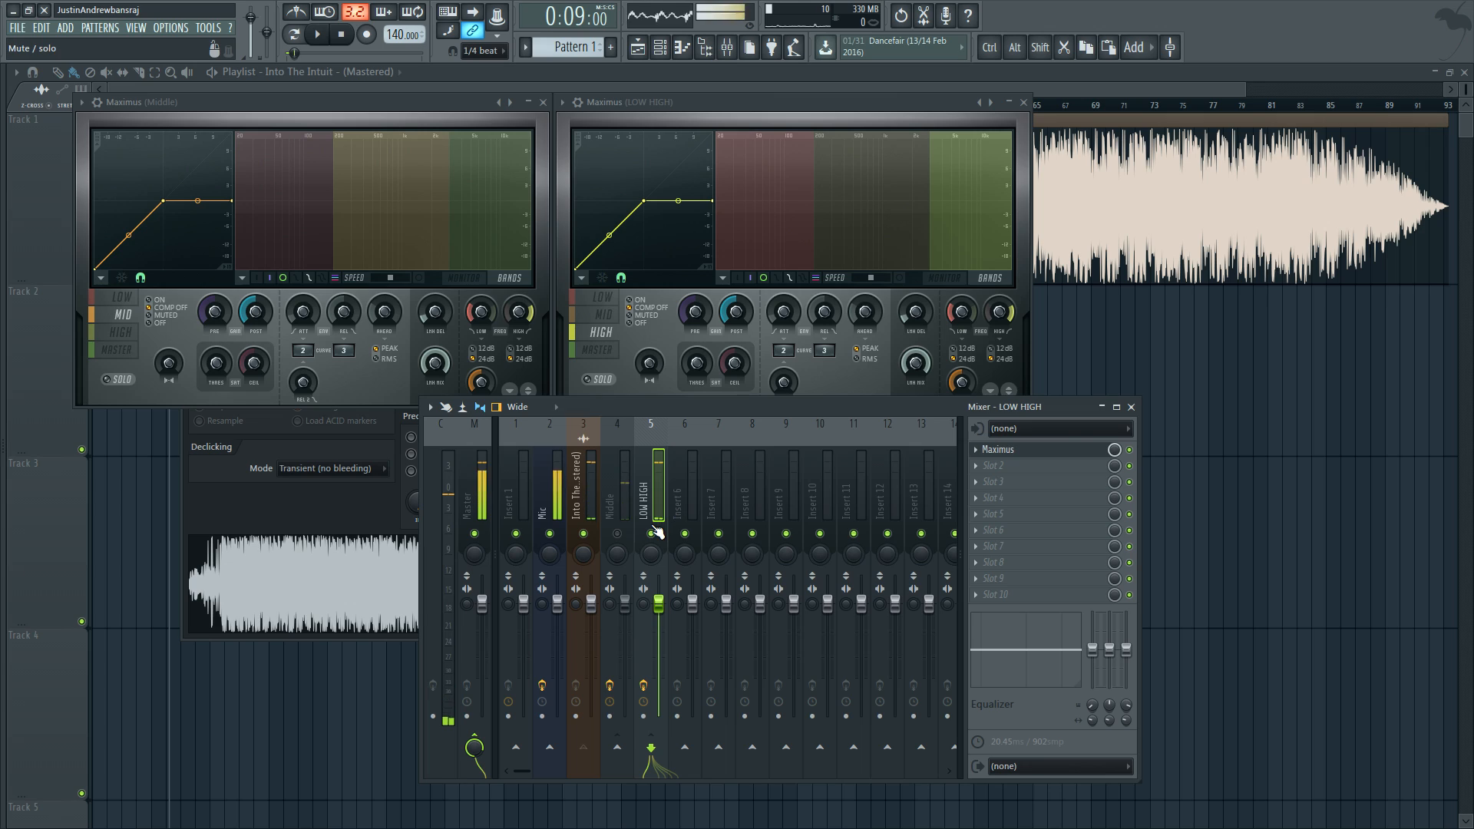
Step: Unmute the Middle mixer track and play the song, selecting the source, Middle and LOW HIGH tracks in turn to compare levels
left_click(618, 533)
key("space")
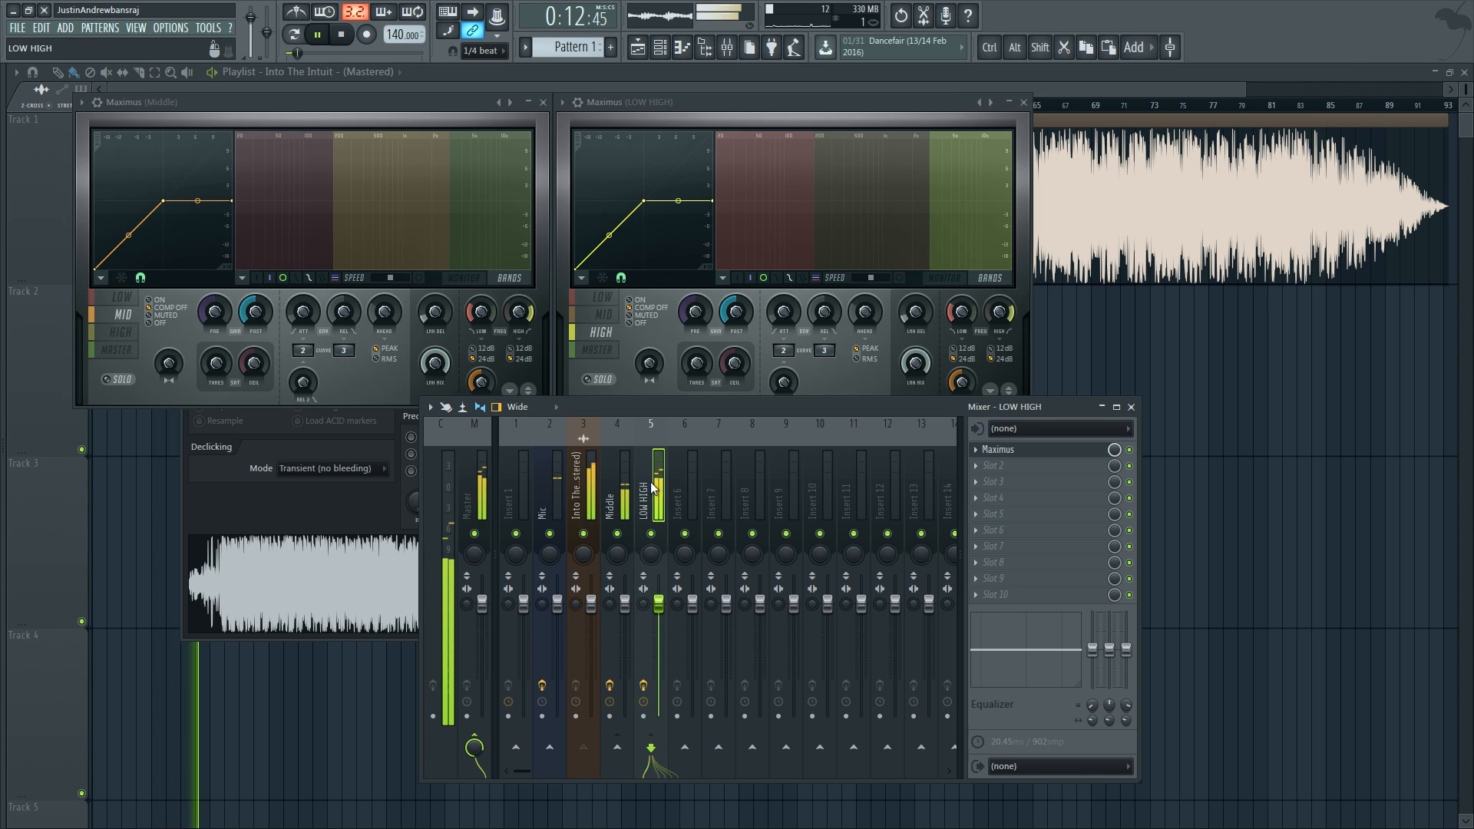
left_click(626, 492)
right_click(628, 494)
left_click(623, 491)
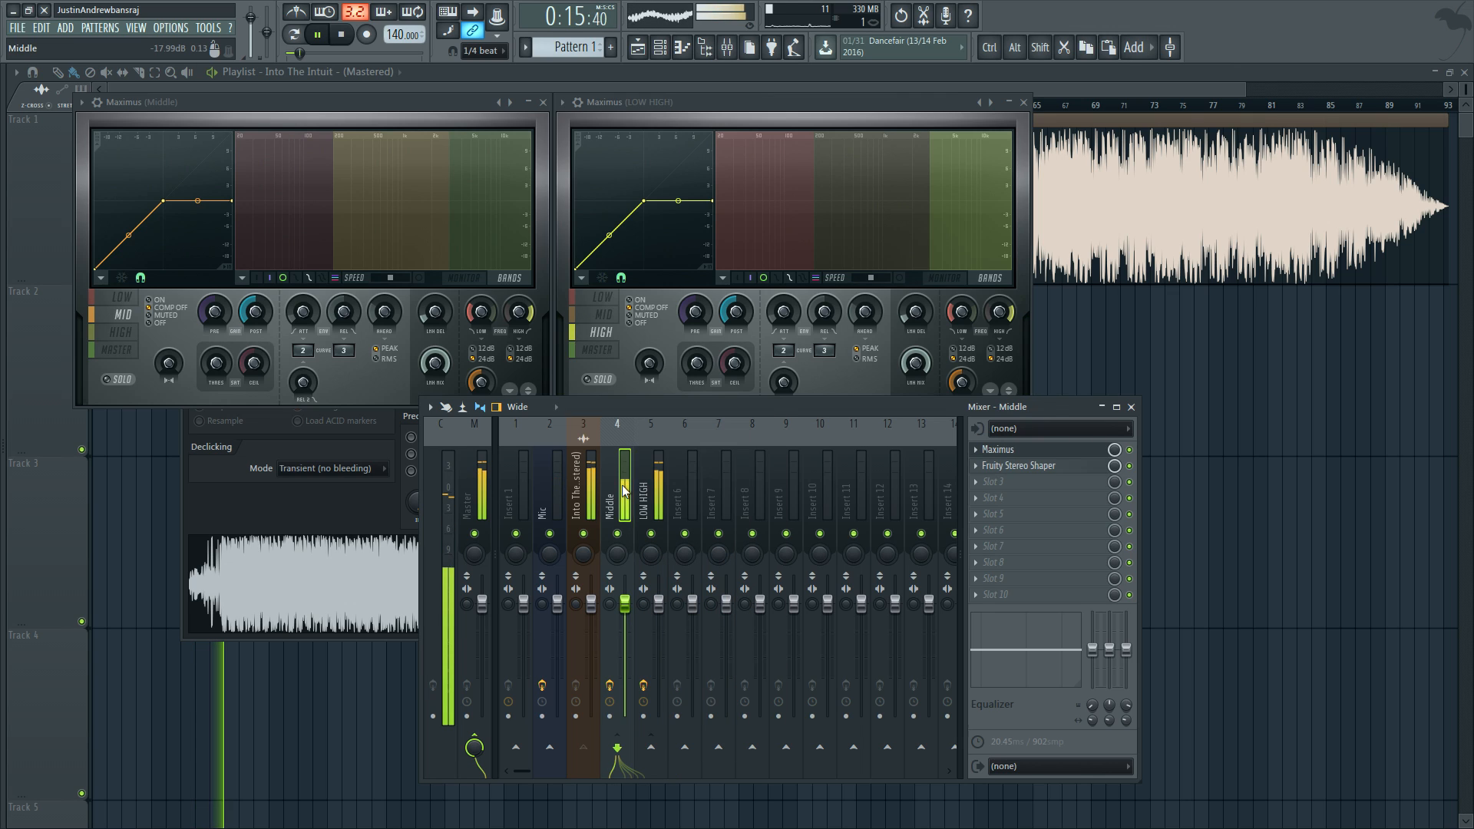
left_click(591, 490)
left_click(664, 485)
left_click(625, 482)
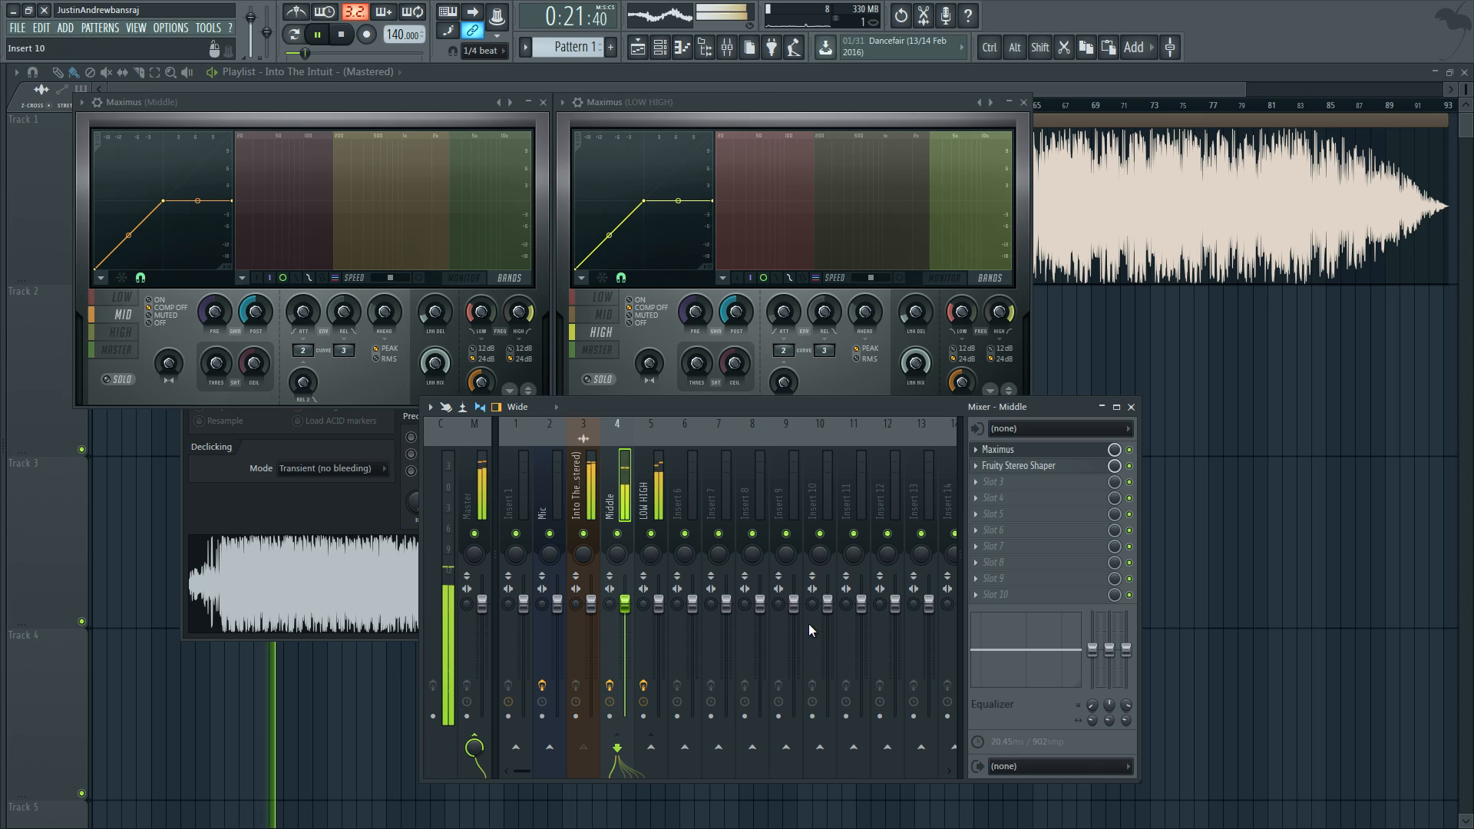
key("space")
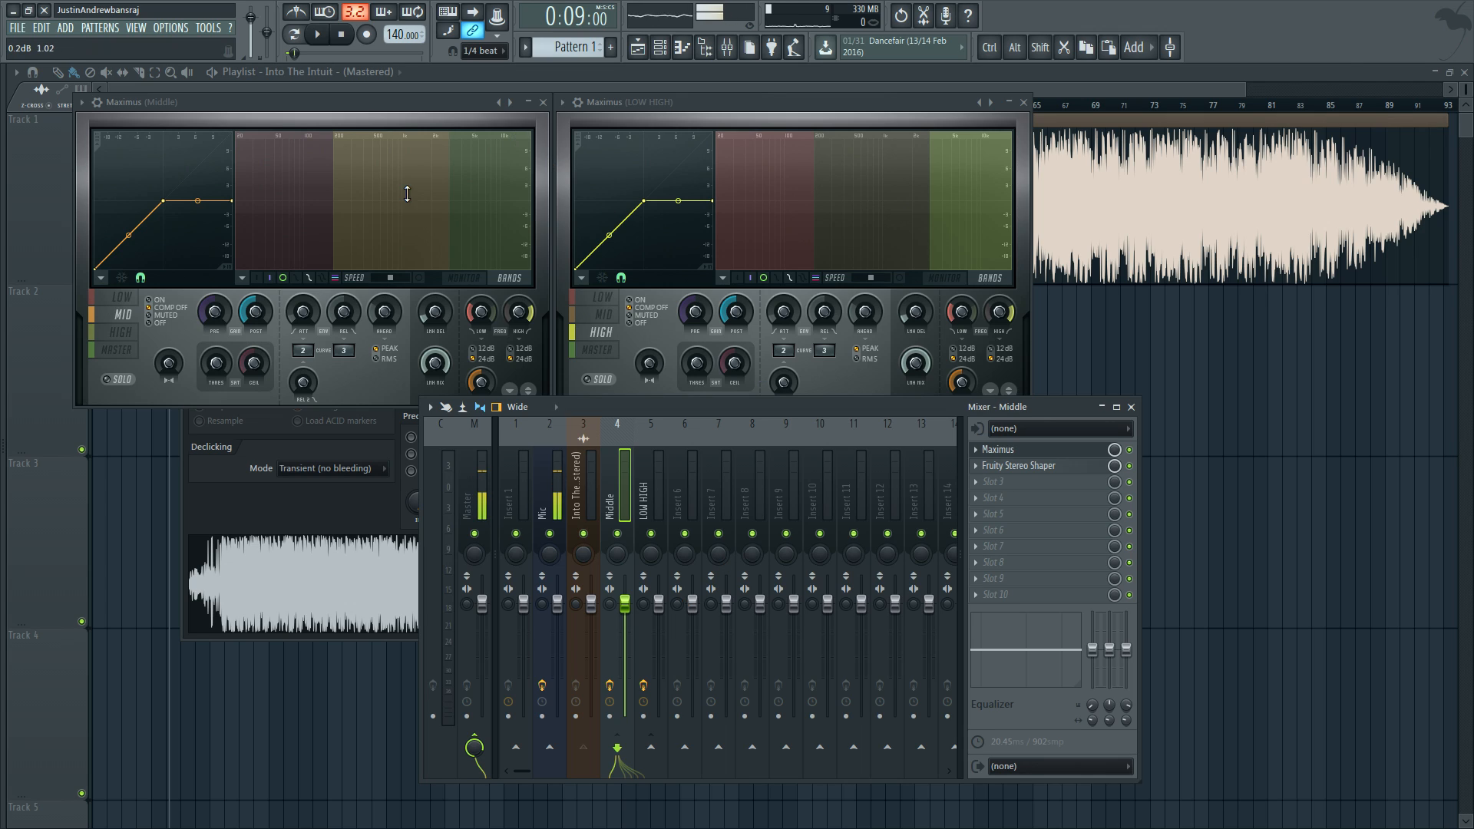
Step: Move the mixer window so it sits beneath the Middle and LOW HIGH Maximus windows
left_click(318, 106)
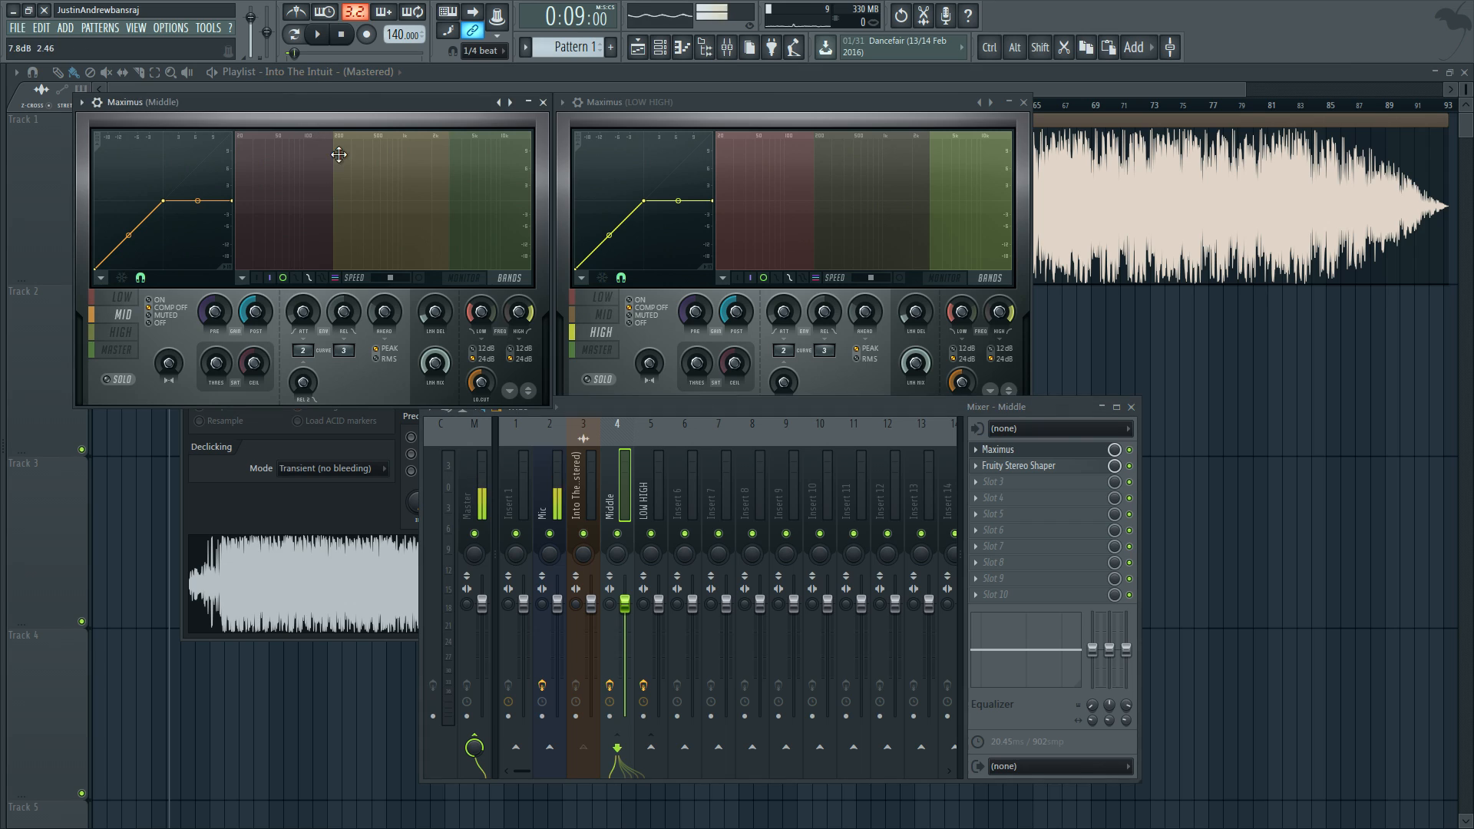
left_click(839, 97)
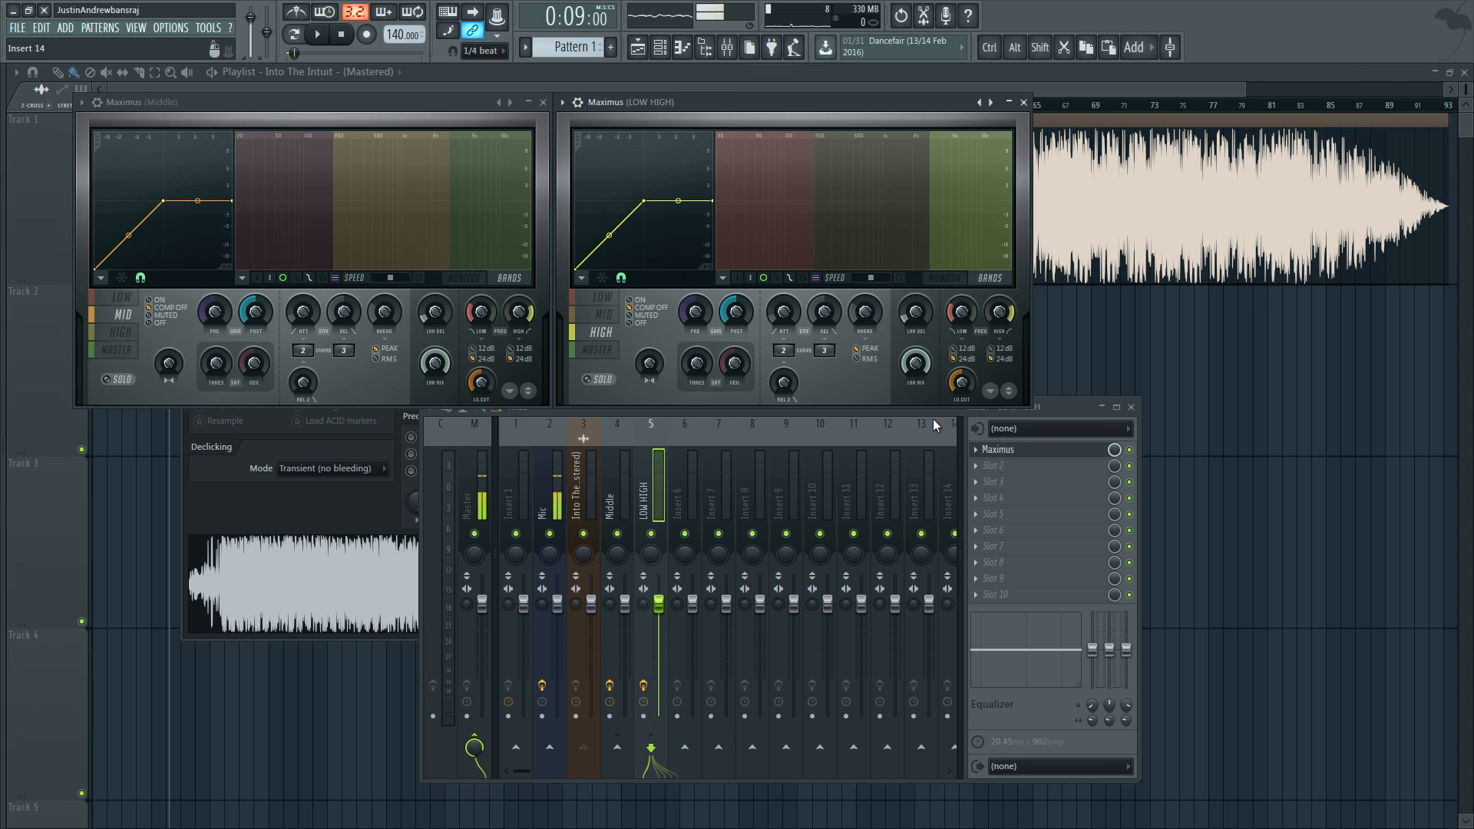
left_click_drag(1062, 405, 821, 420)
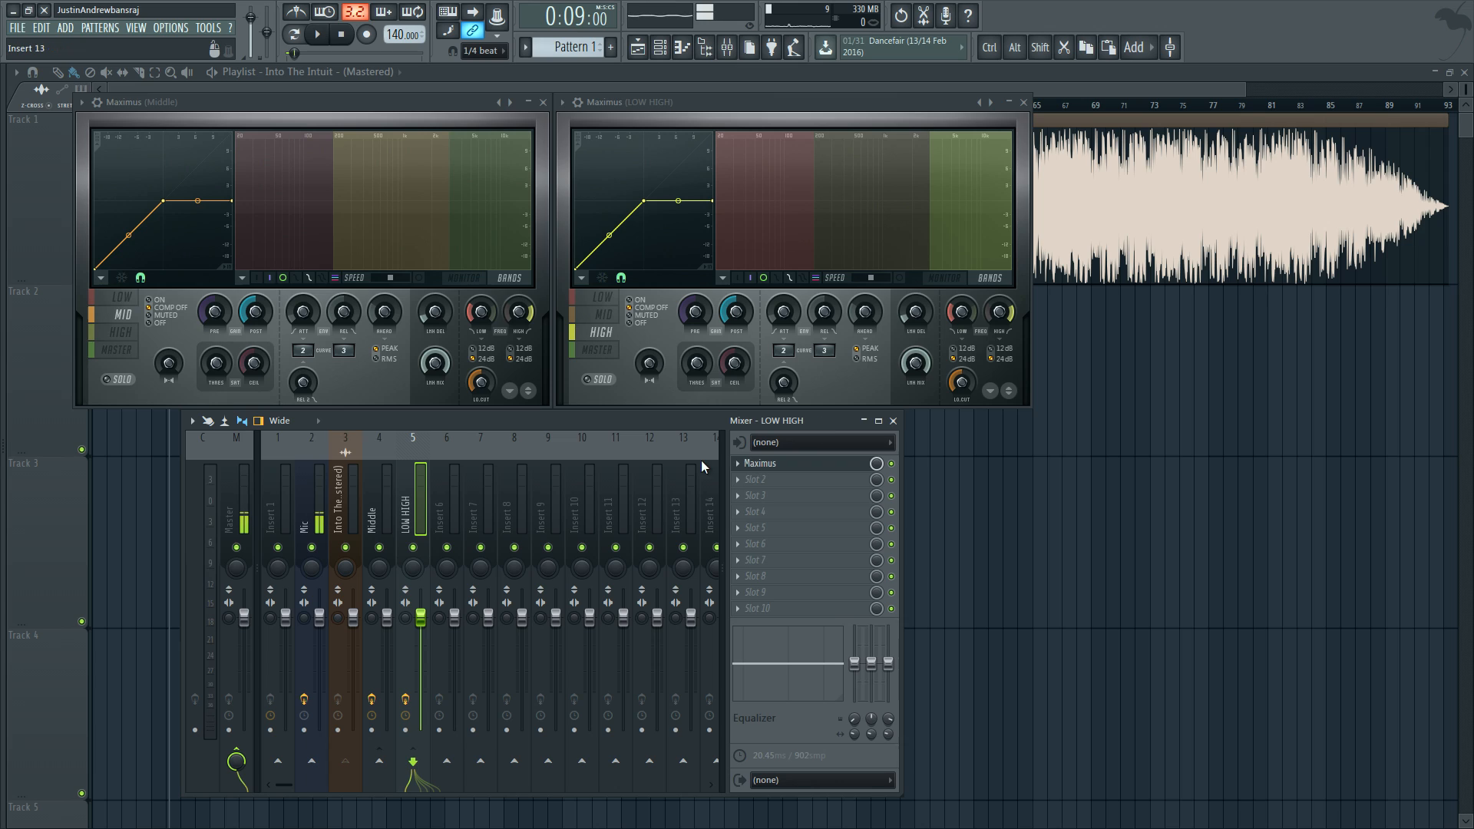
Step: With the song playing, adjust the LOW and HIGH crossover frequencies in both Maximus instances, setting the Middle's HIGH frequency to 3000 Hz
left_click_drag(959, 315, 959, 330)
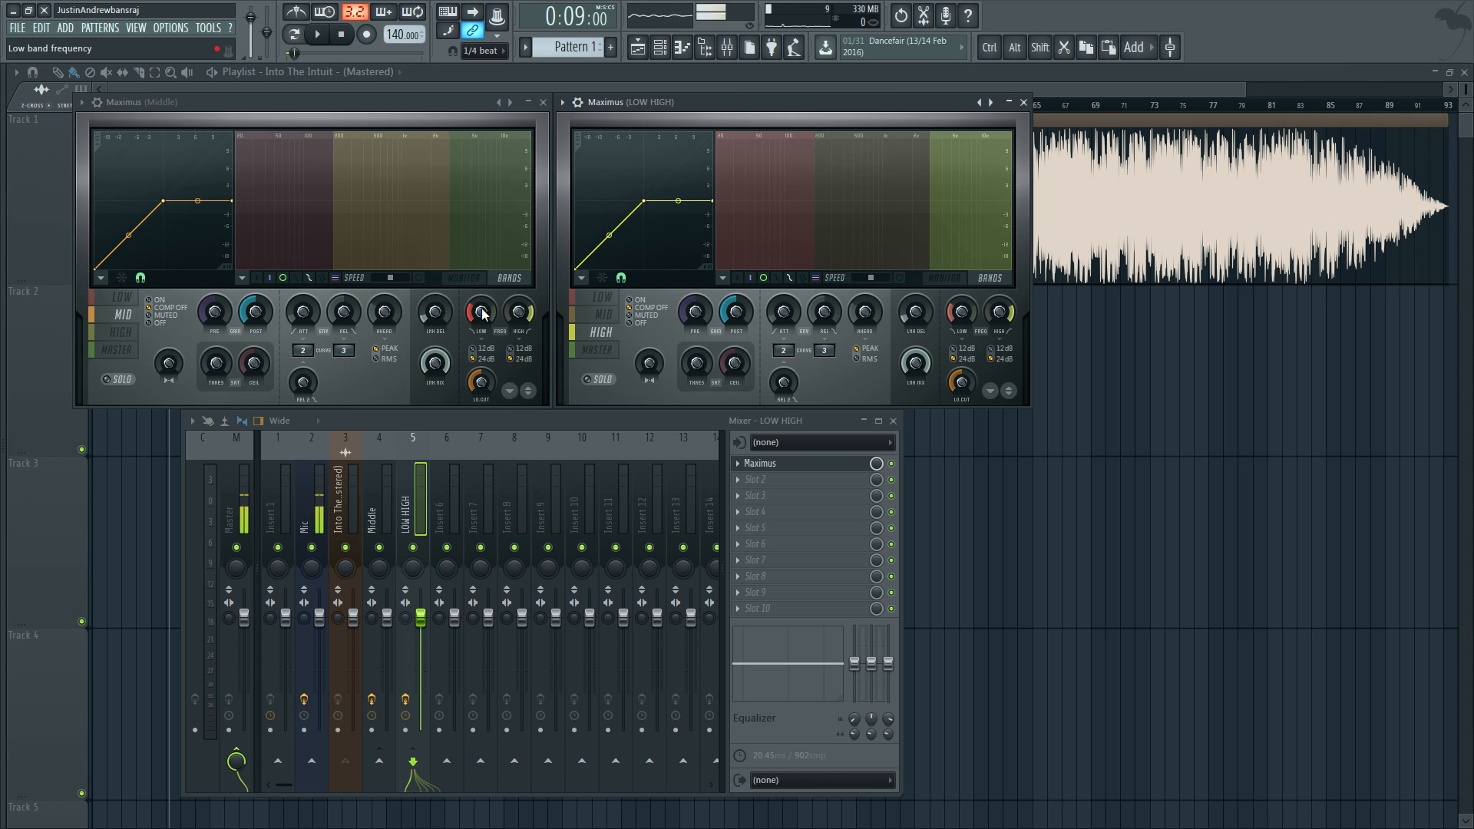
key("space")
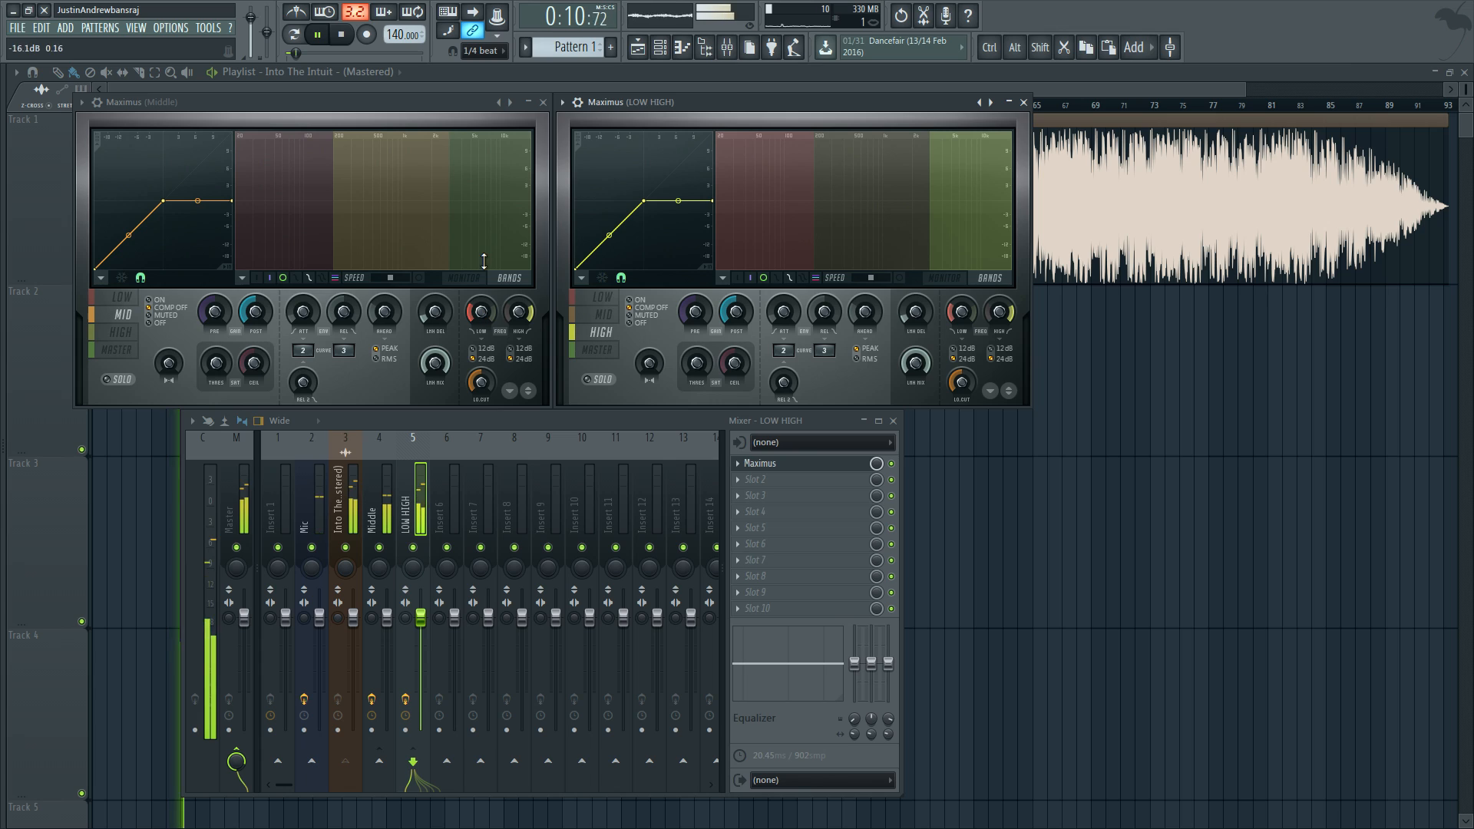
left_click(482, 311)
mouse_move(481, 311)
left_mouse_down()
mouse_move(482, 298)
mouse_move(481, 330)
left_mouse_up()
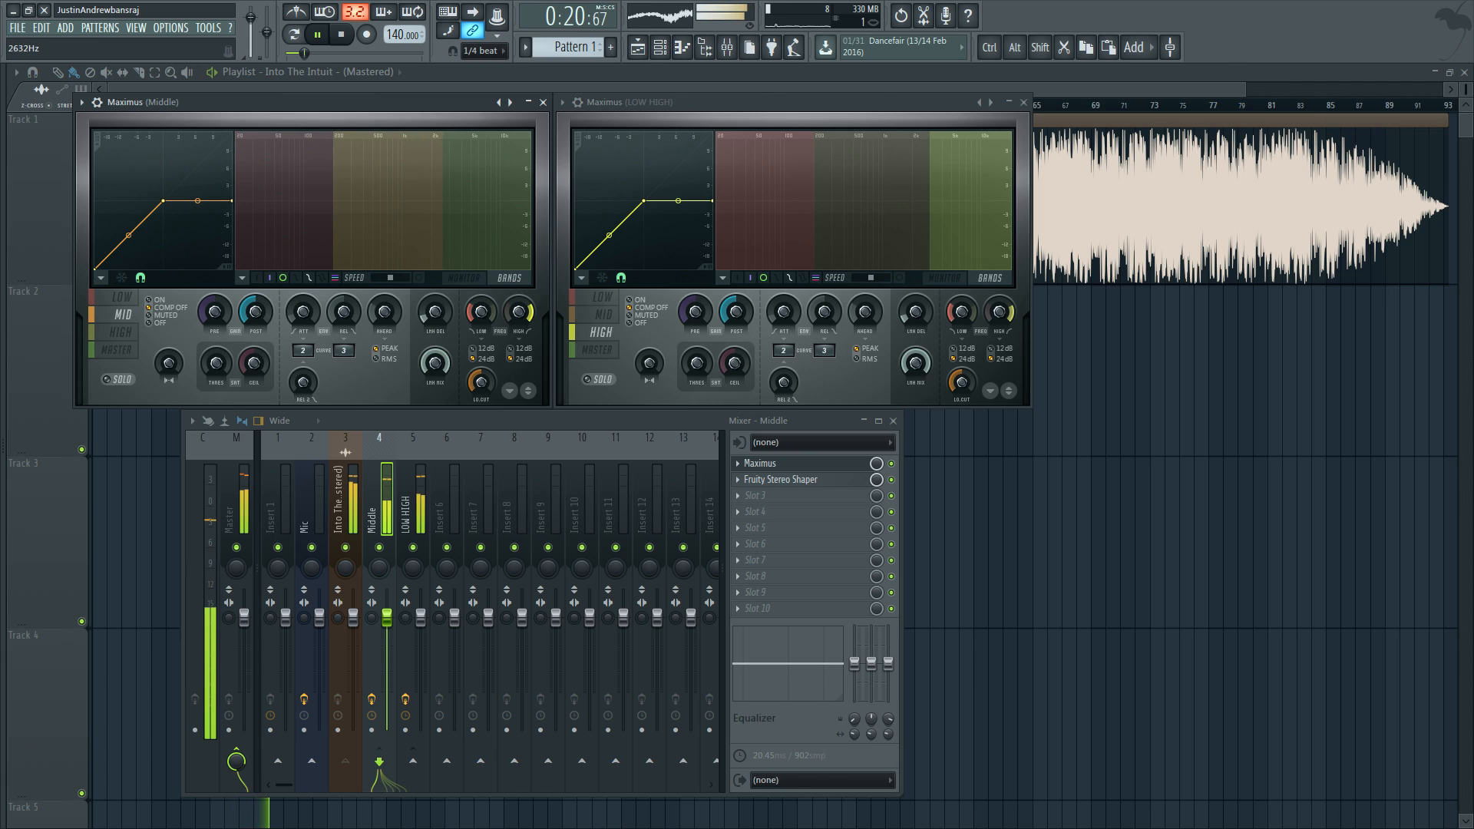
left_click_drag(519, 311, 519, 315)
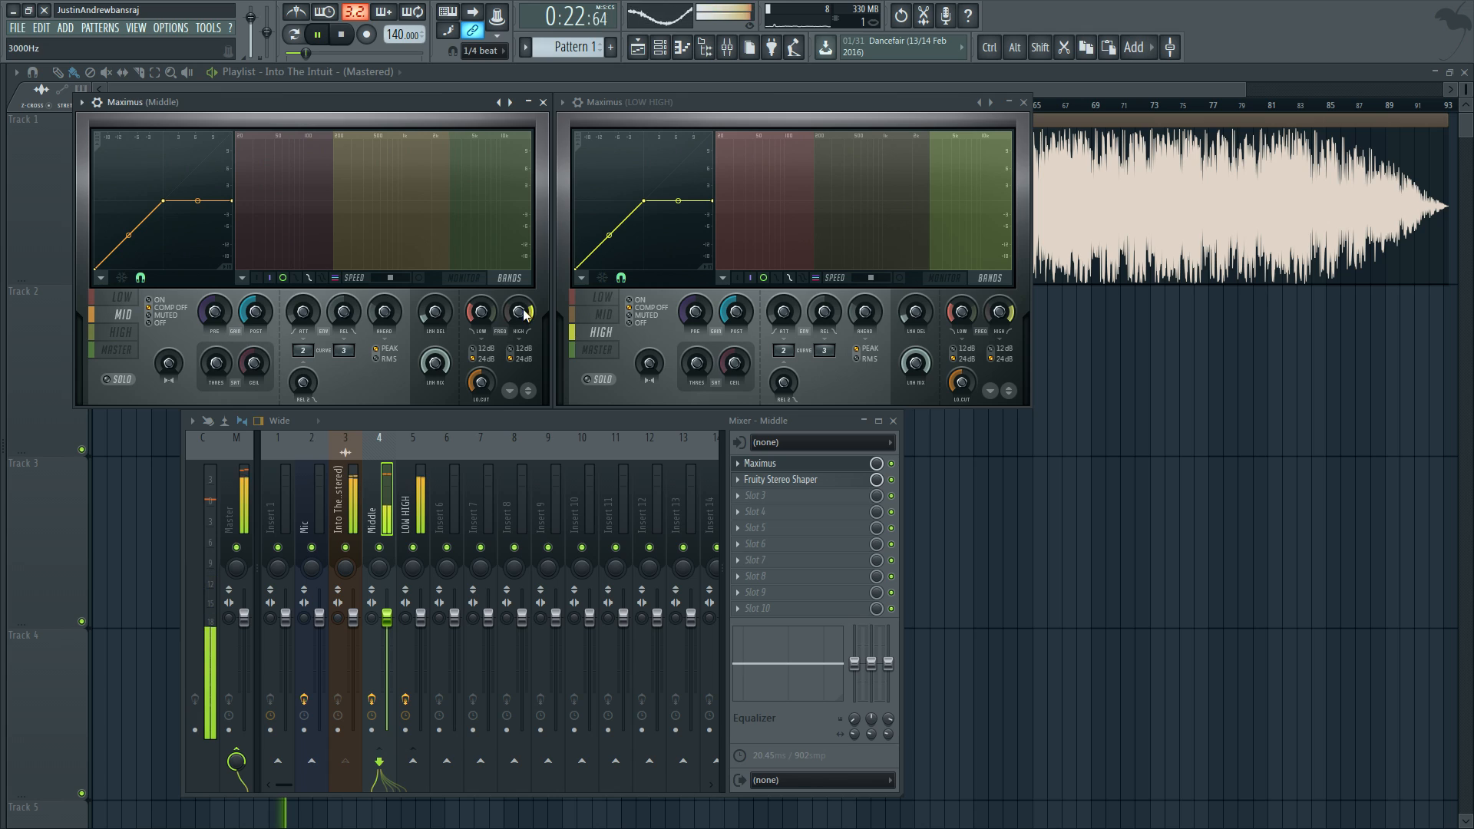
left_click_drag(975, 313, 975, 342)
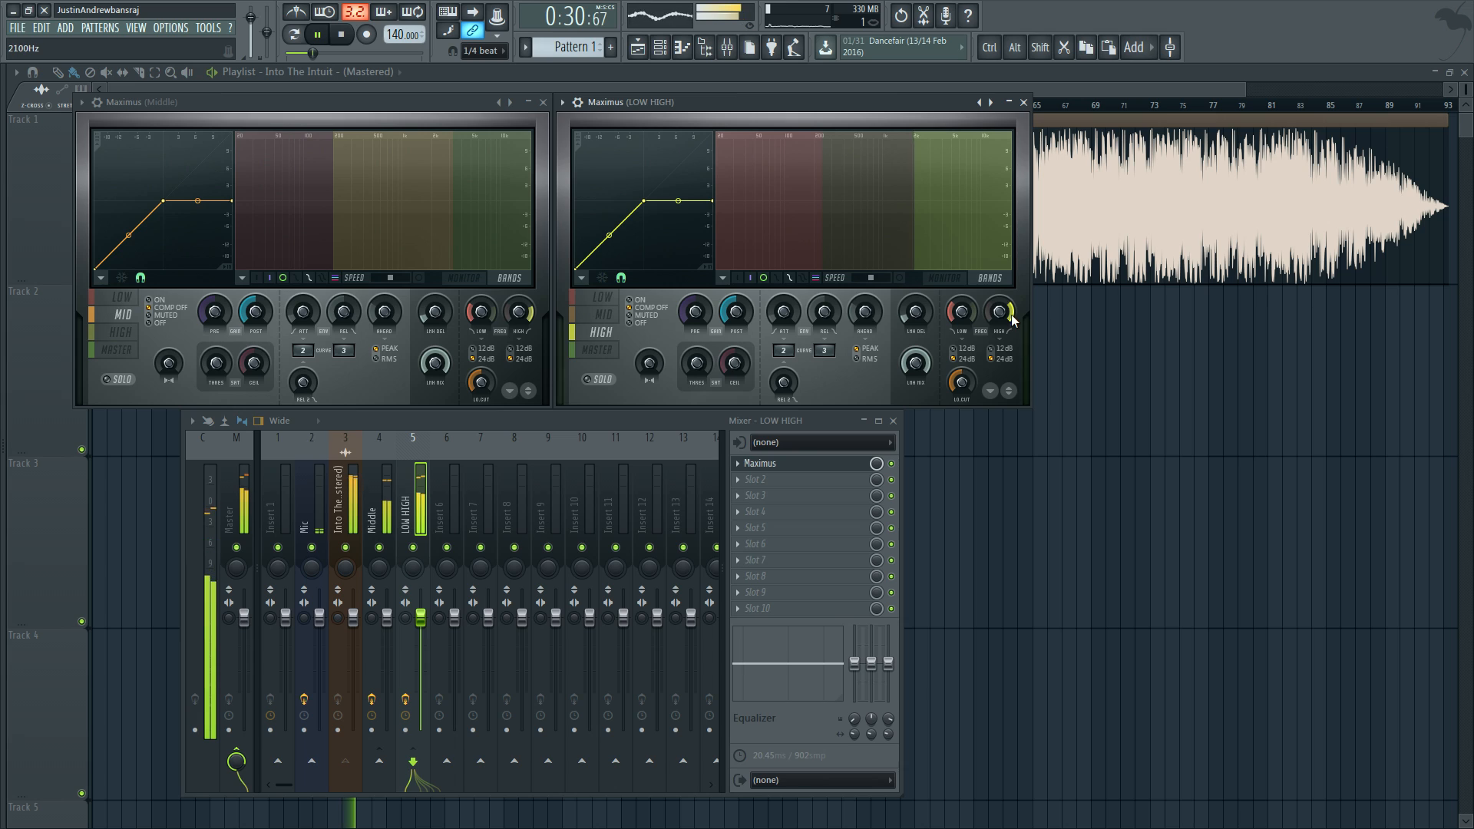
Step: Compare the Middle, source and LOW HIGH track levels during playback, check the Middle track's polarity control, and stop the song
left_click(389, 503)
left_click(356, 506)
left_click(415, 507)
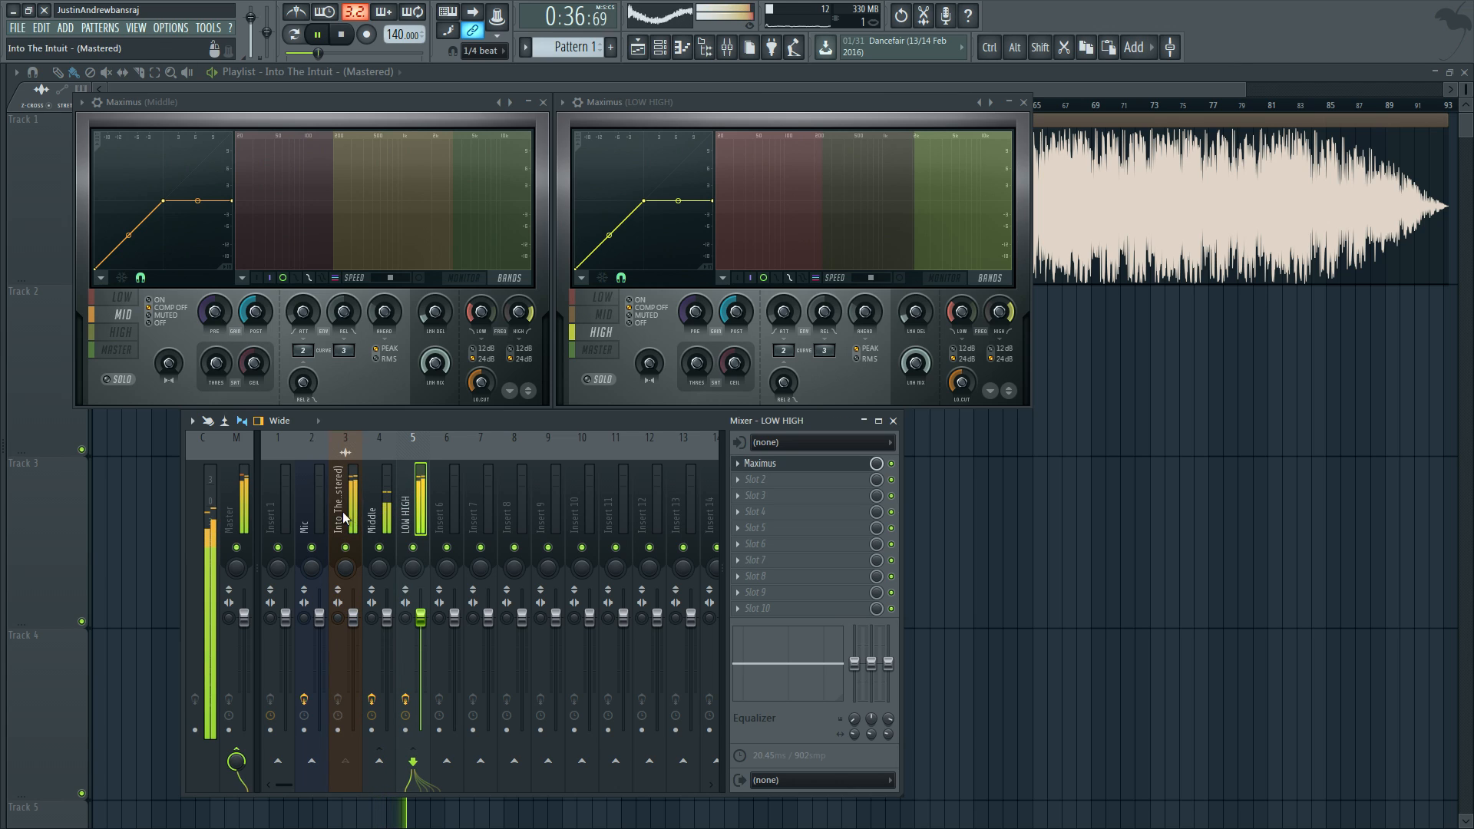
left_click(372, 603)
left_click(373, 591)
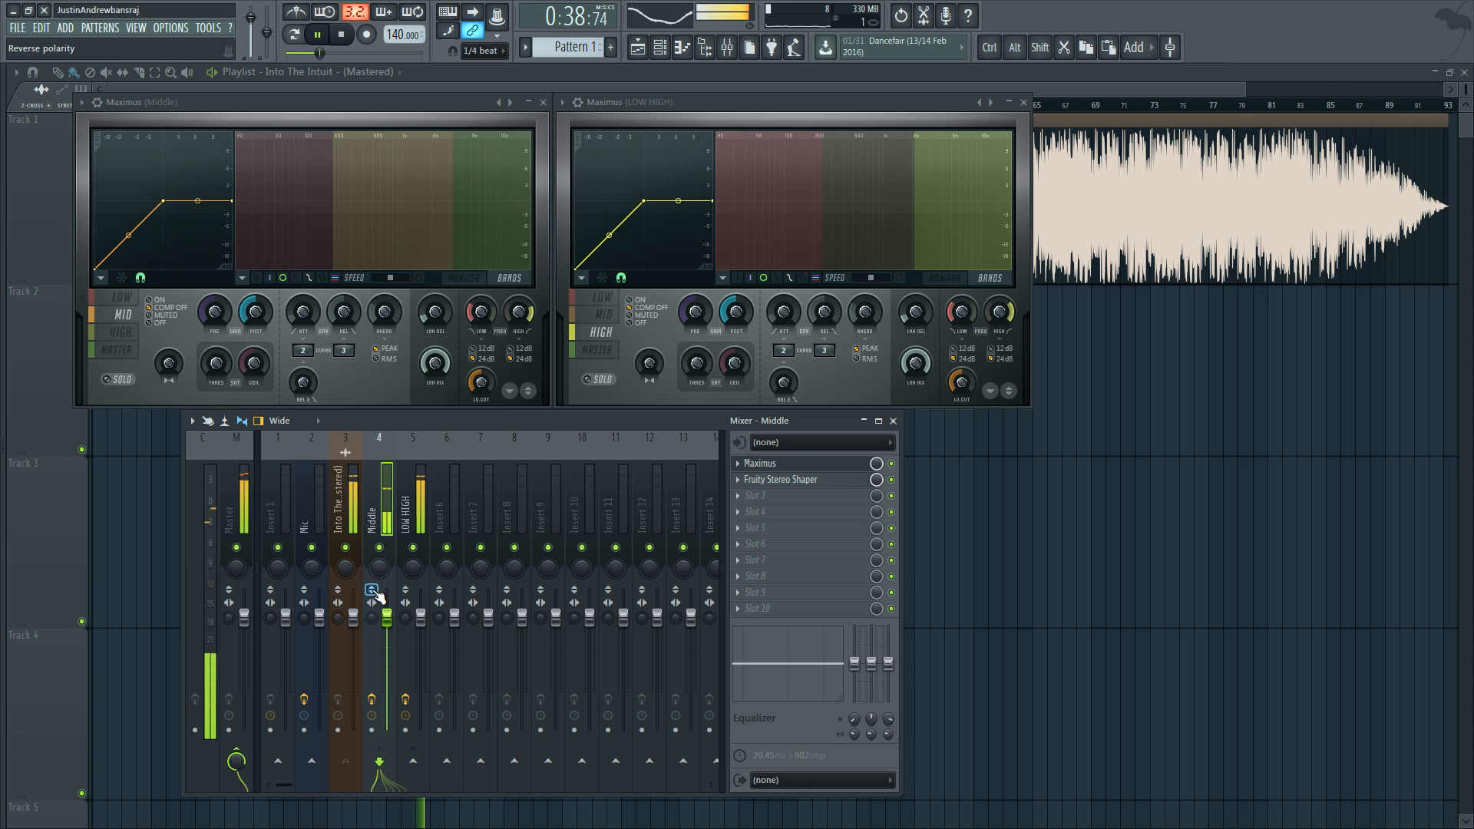
left_click(343, 494)
key("space")
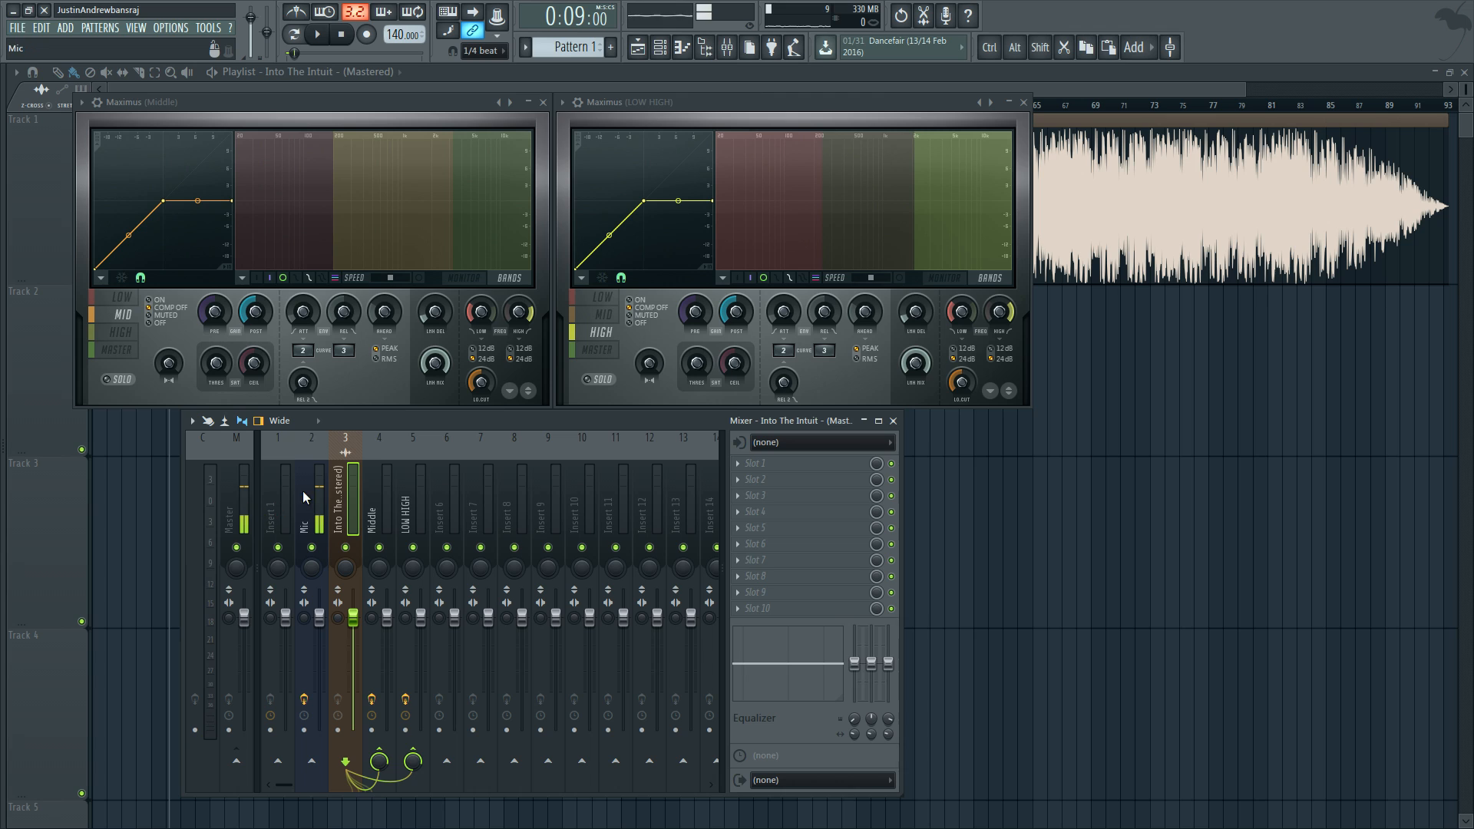
Step: Review the effect slots of the Middle, LOW HIGH and neighbouring tracks, including the plugins available for Middle's slot 3
left_click(372, 516)
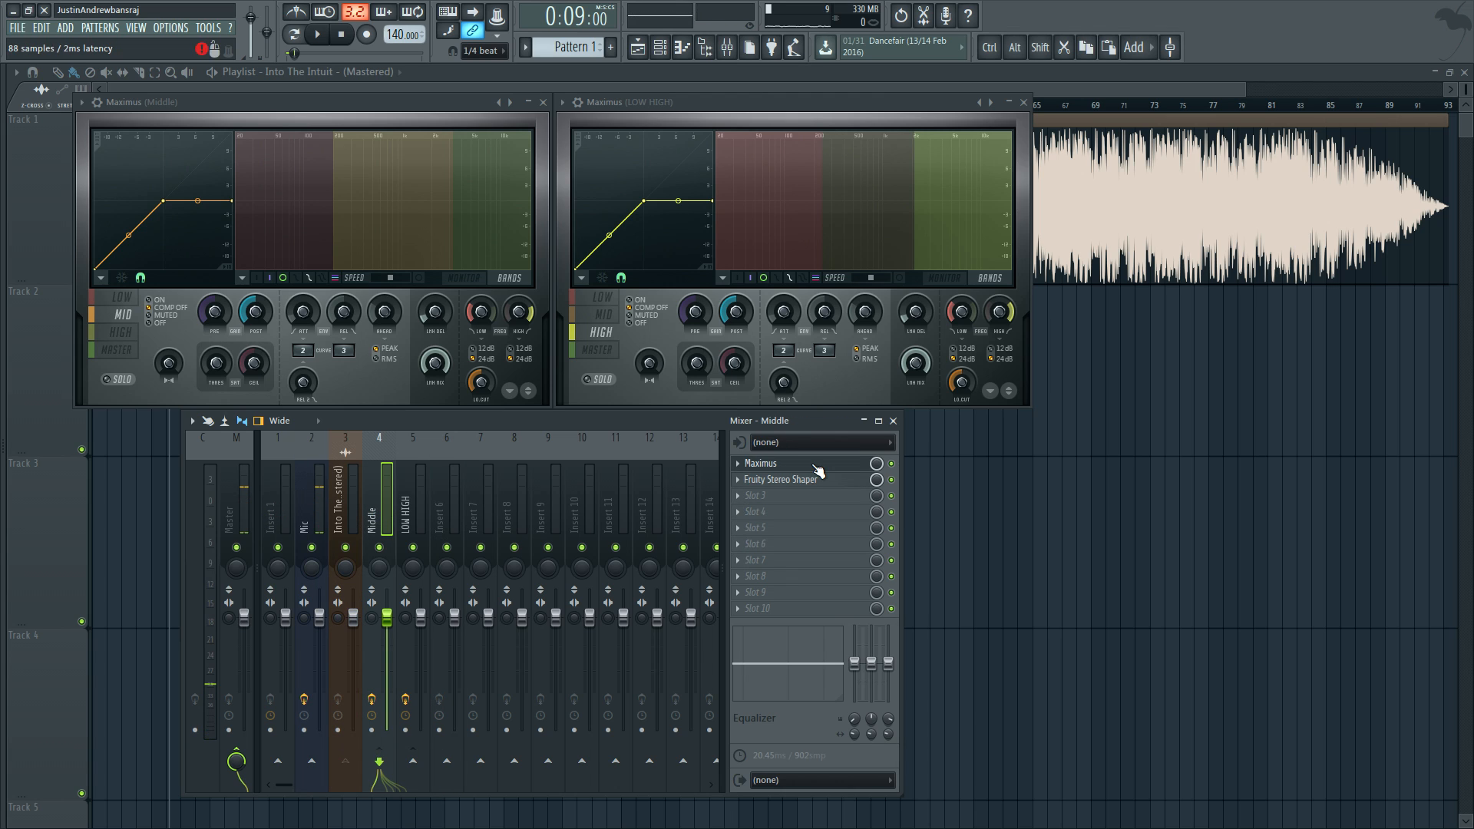
left_click(804, 501)
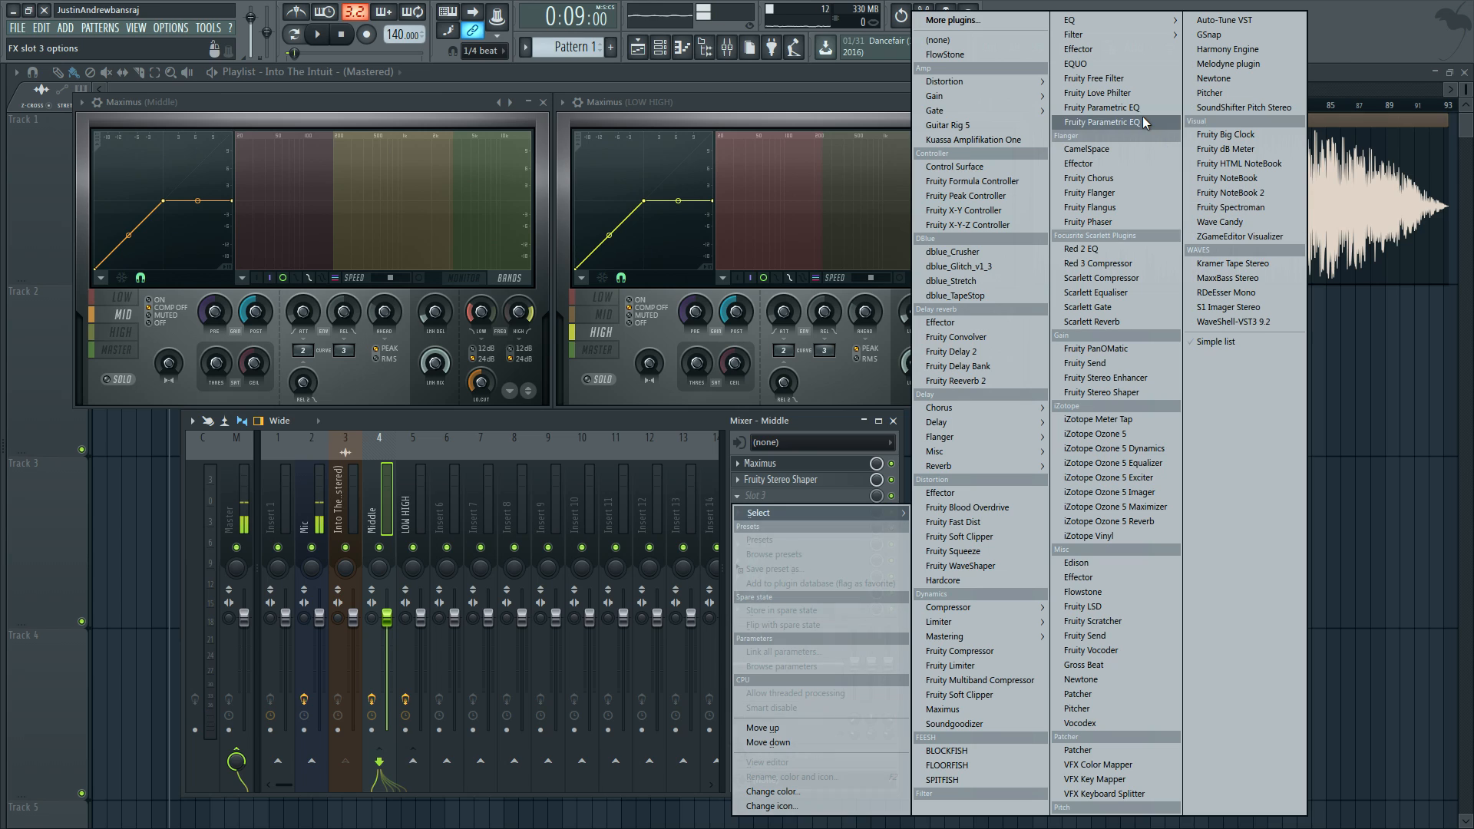
left_click(383, 513)
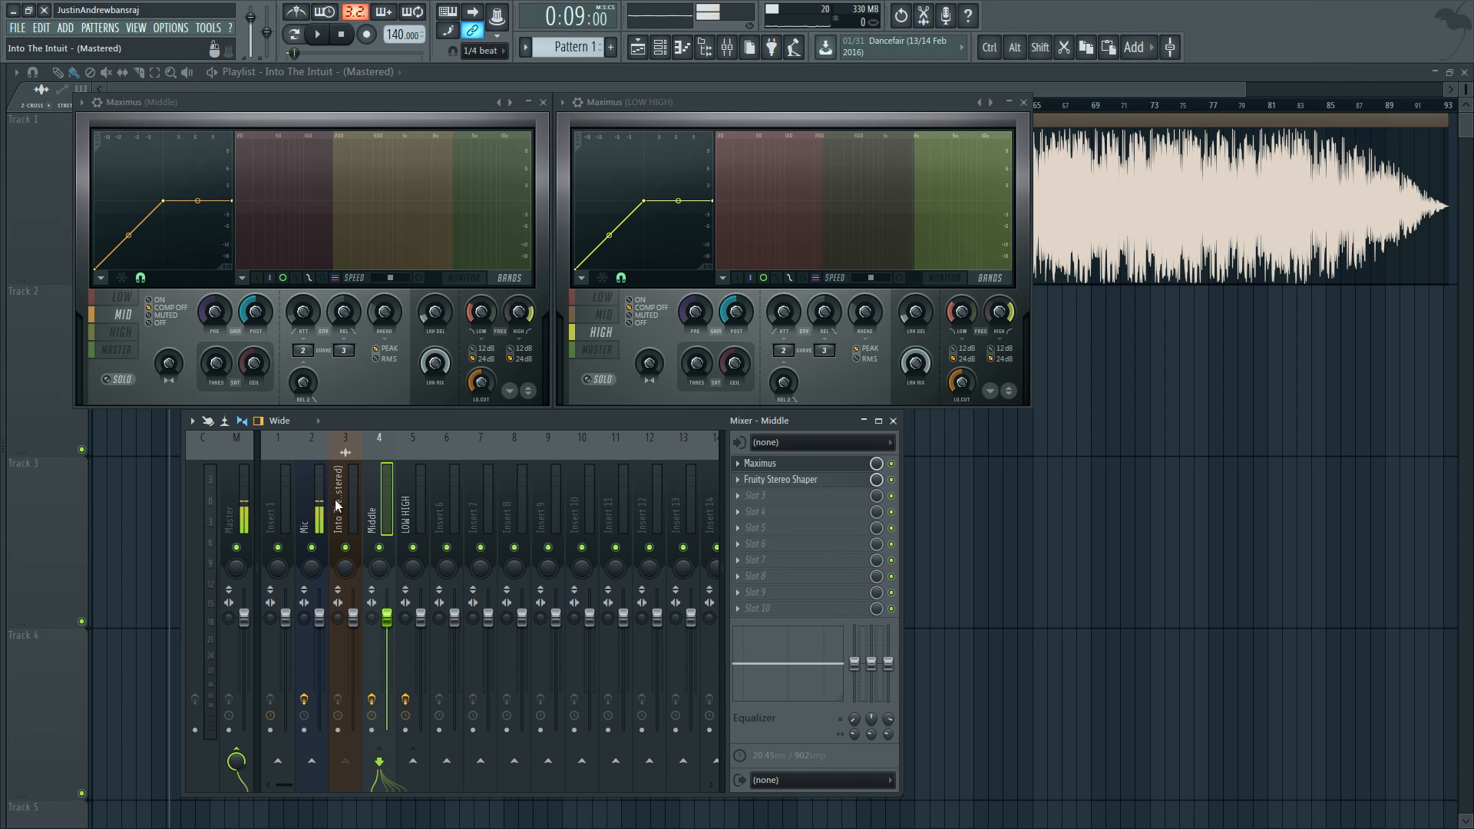
left_click(409, 505)
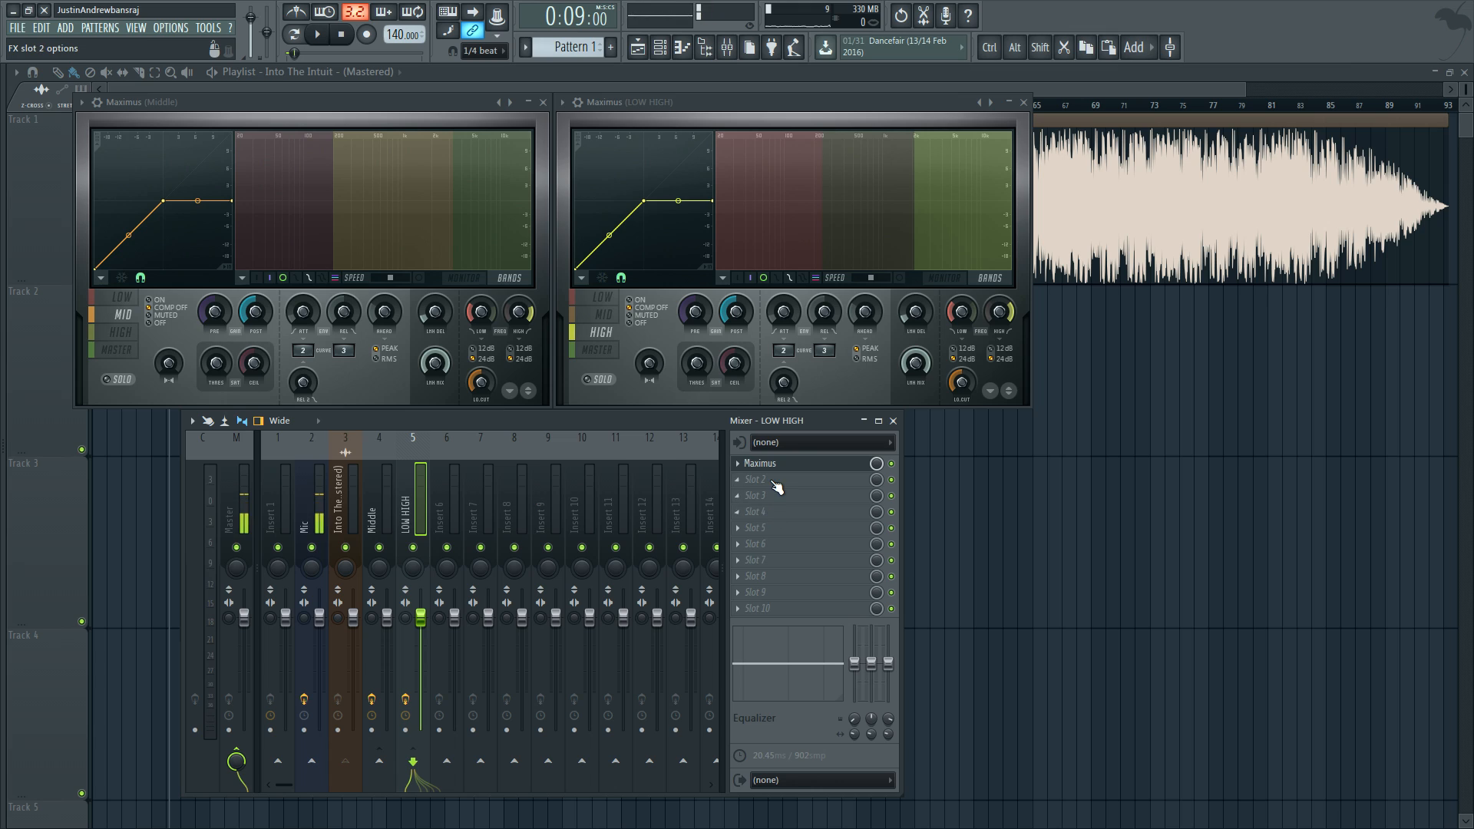
left_click(343, 506)
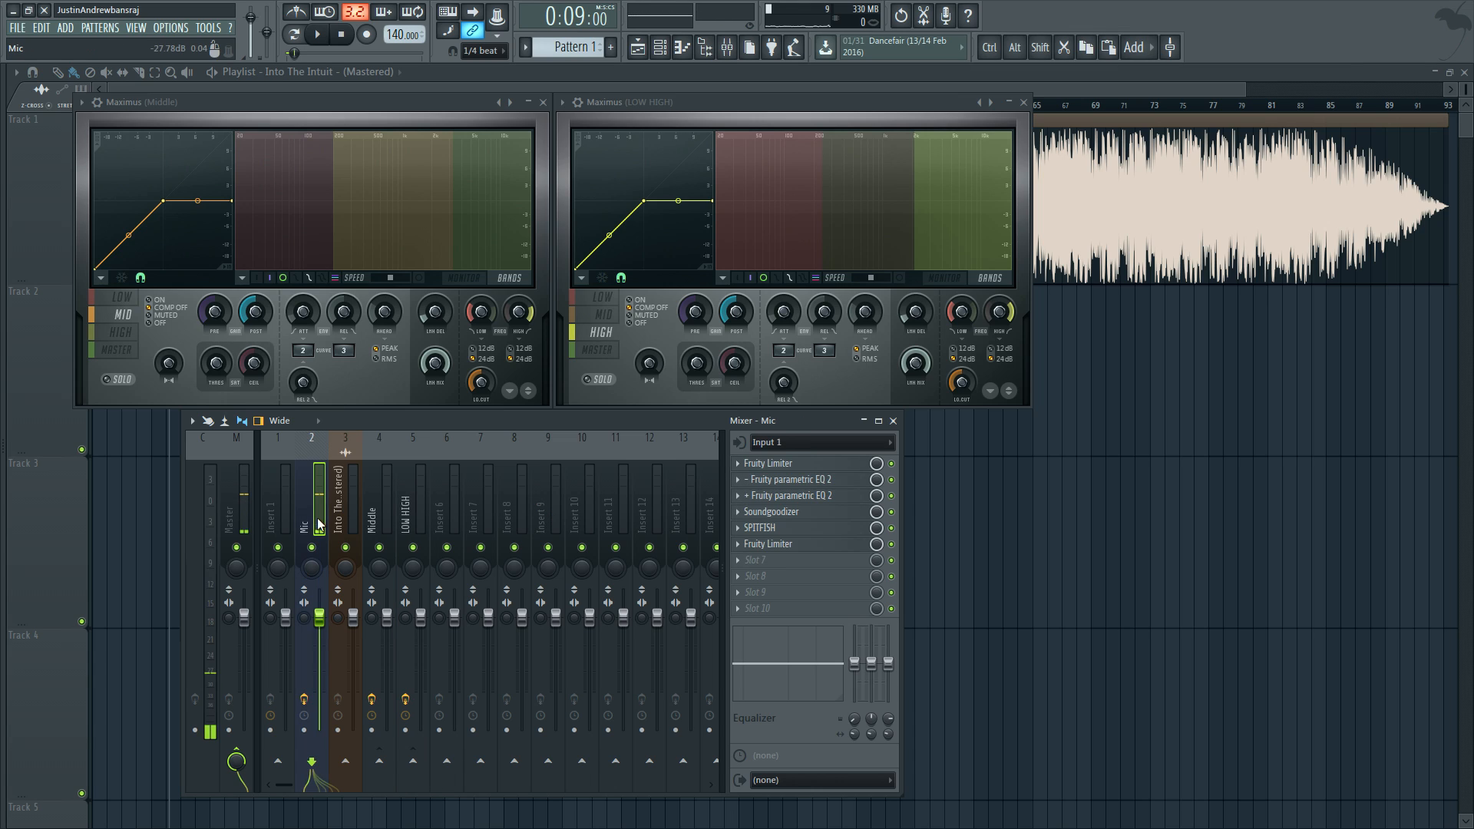
Step: Add Fruity Parametric EQ 2 to effect slot 1 of the Master track
left_click(244, 510)
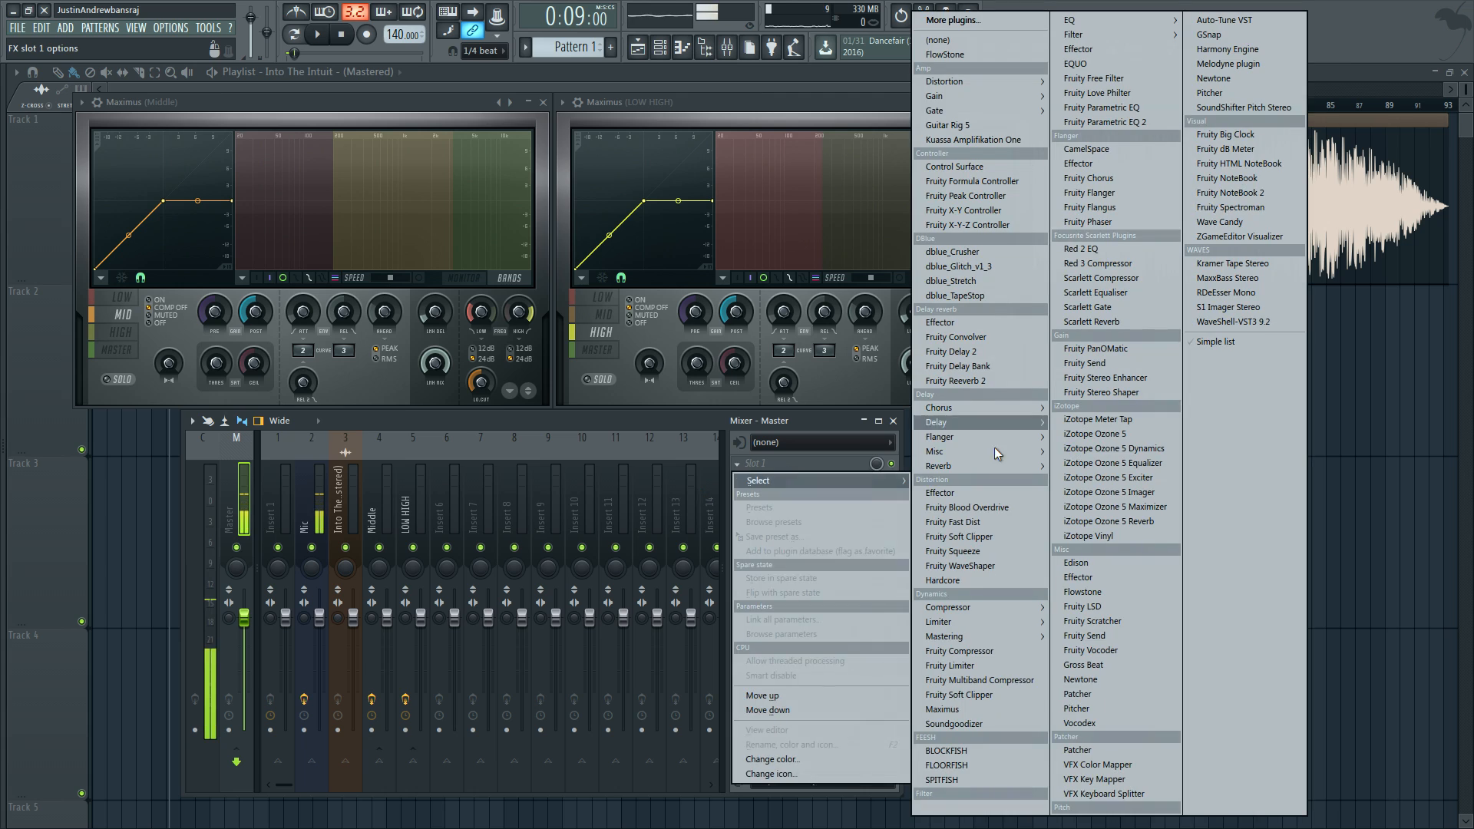
left_click(755, 463)
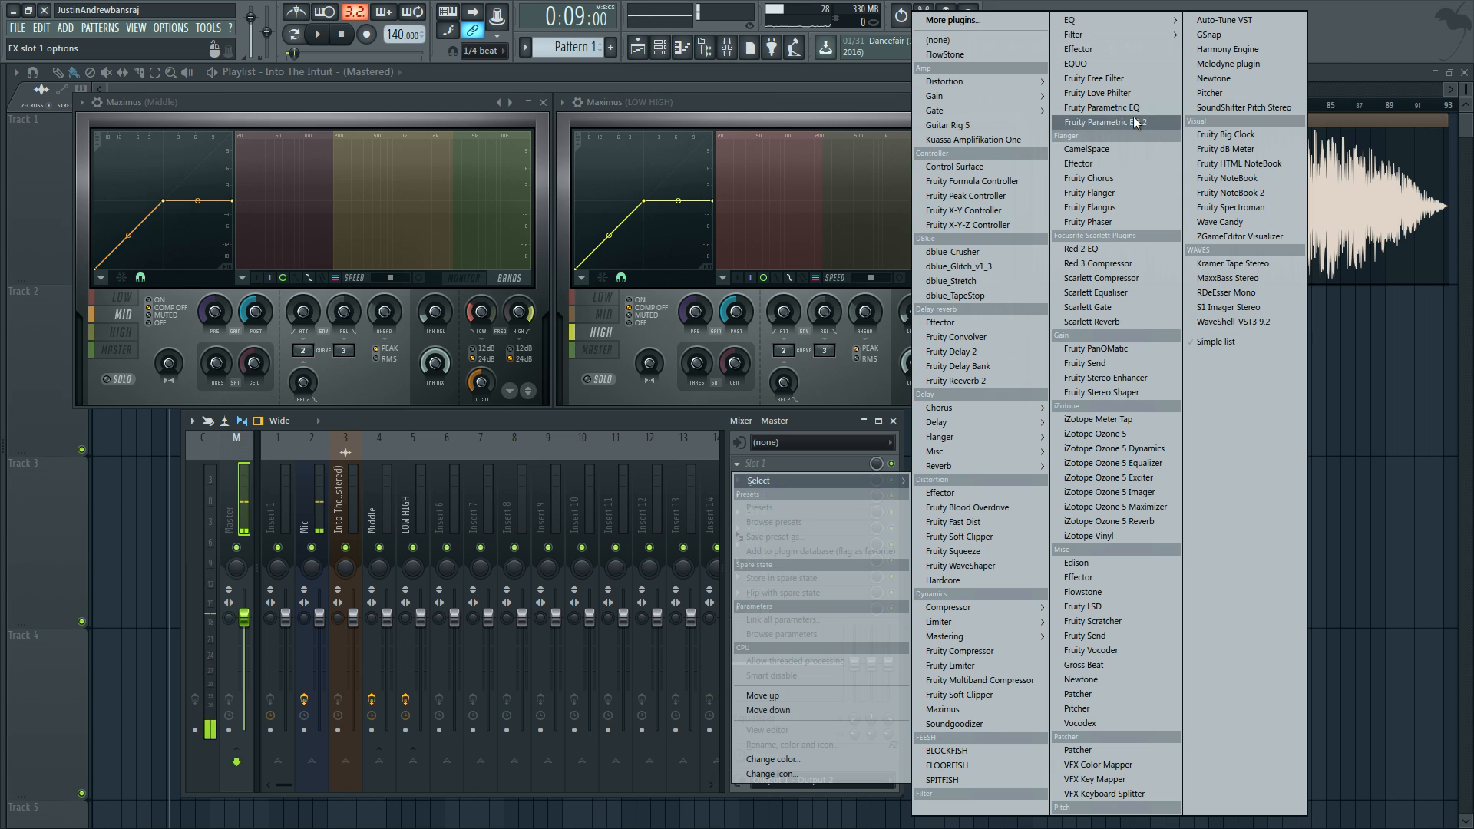
left_click(1104, 122)
Step: While the song plays, raise band 5 of the Master's Parametric EQ 2 to about 5.9 dB at 747 Hz
key("space")
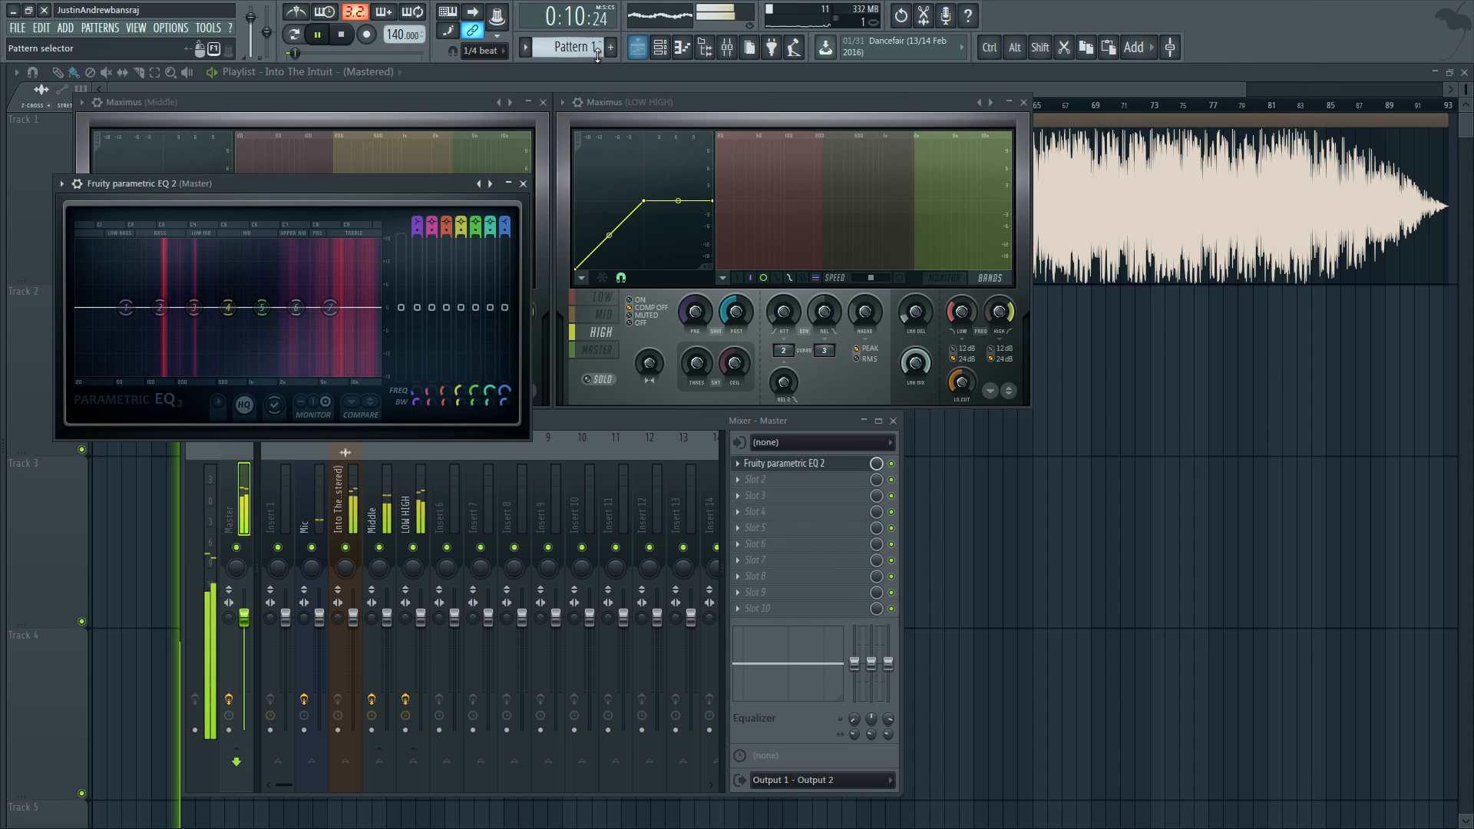
left_click_drag(298, 189, 342, 175)
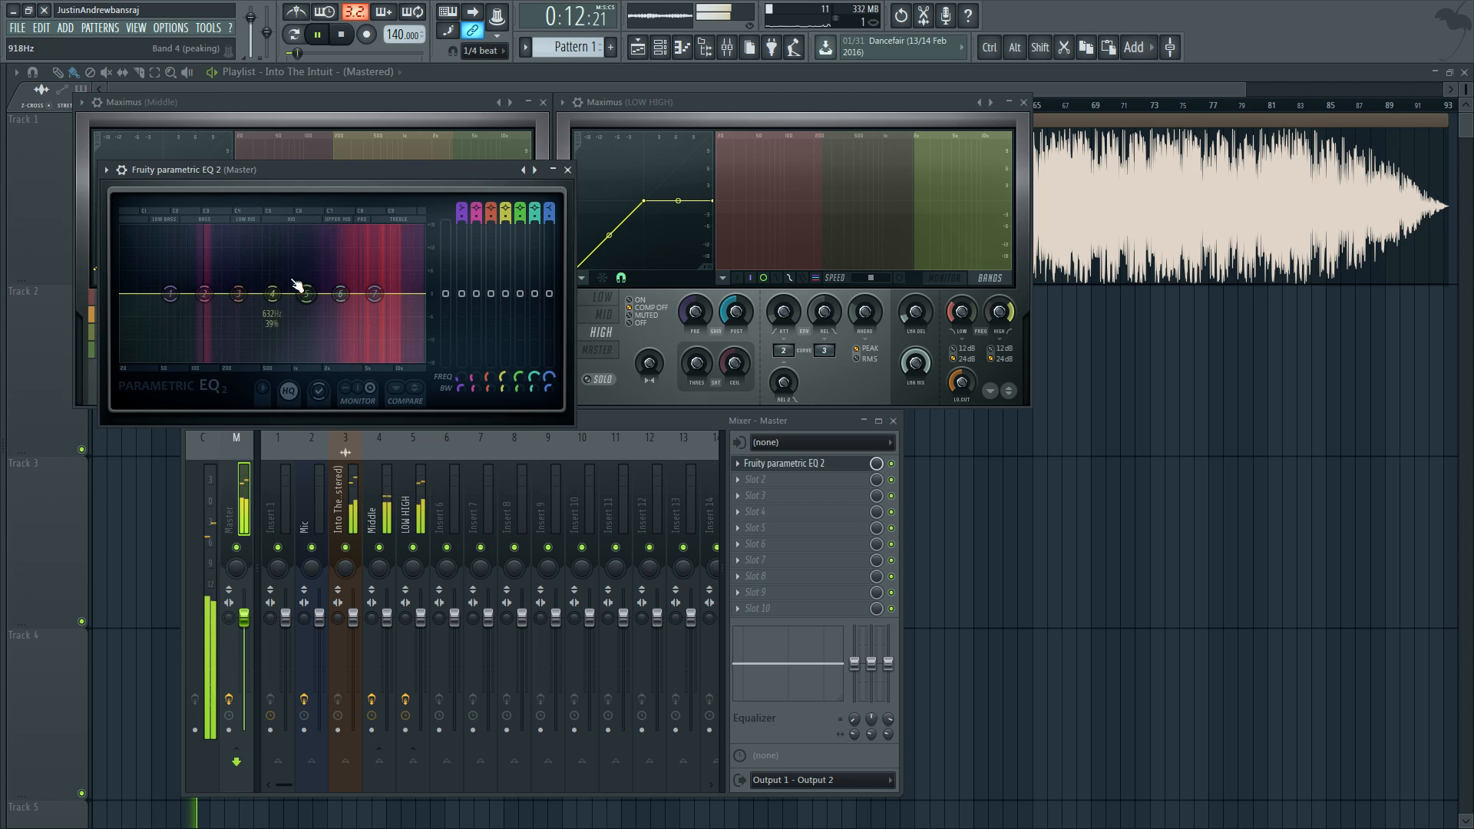
left_click_drag(306, 293, 281, 271)
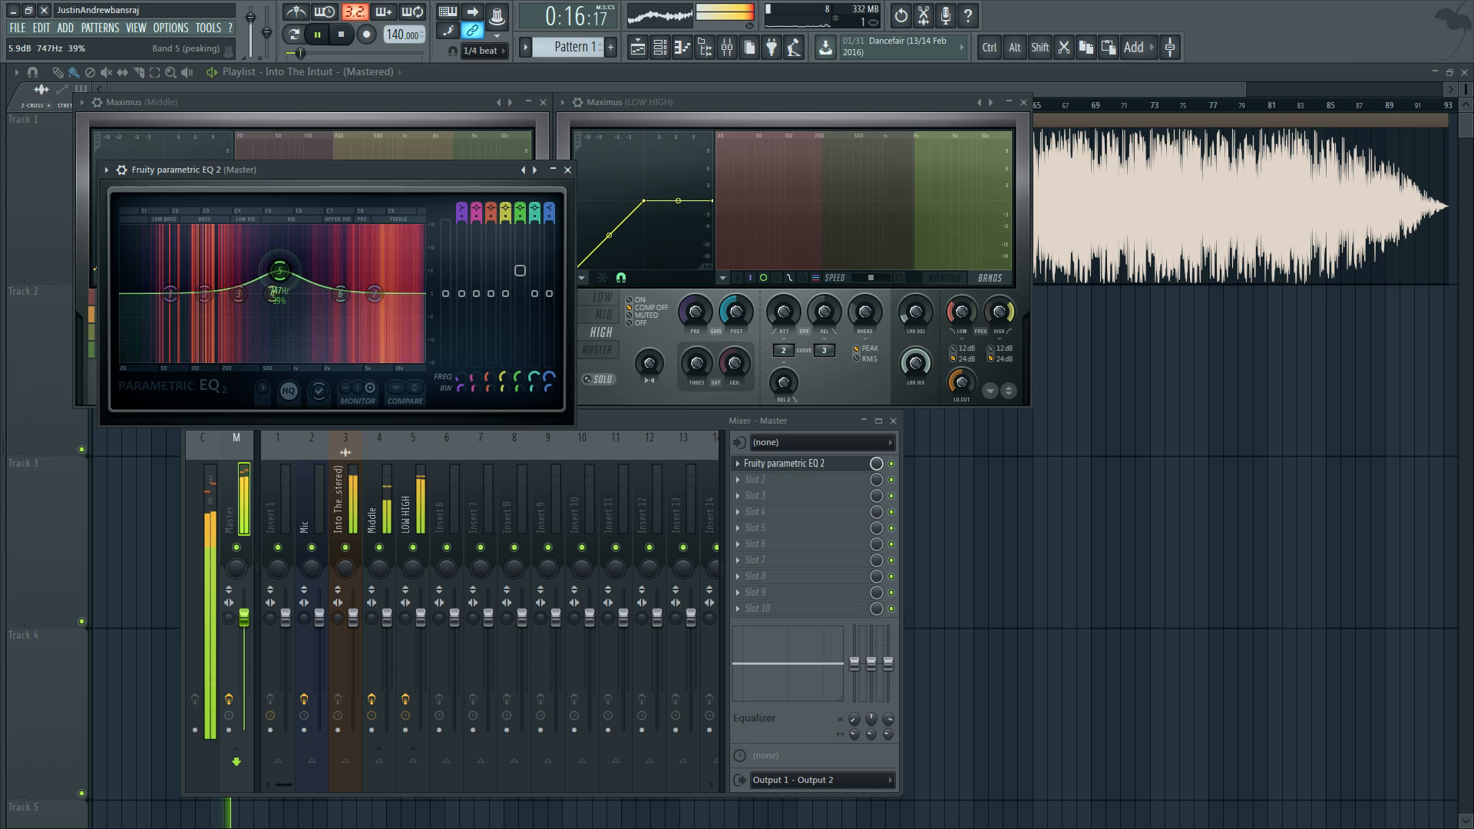
left_click(243, 474)
key("space")
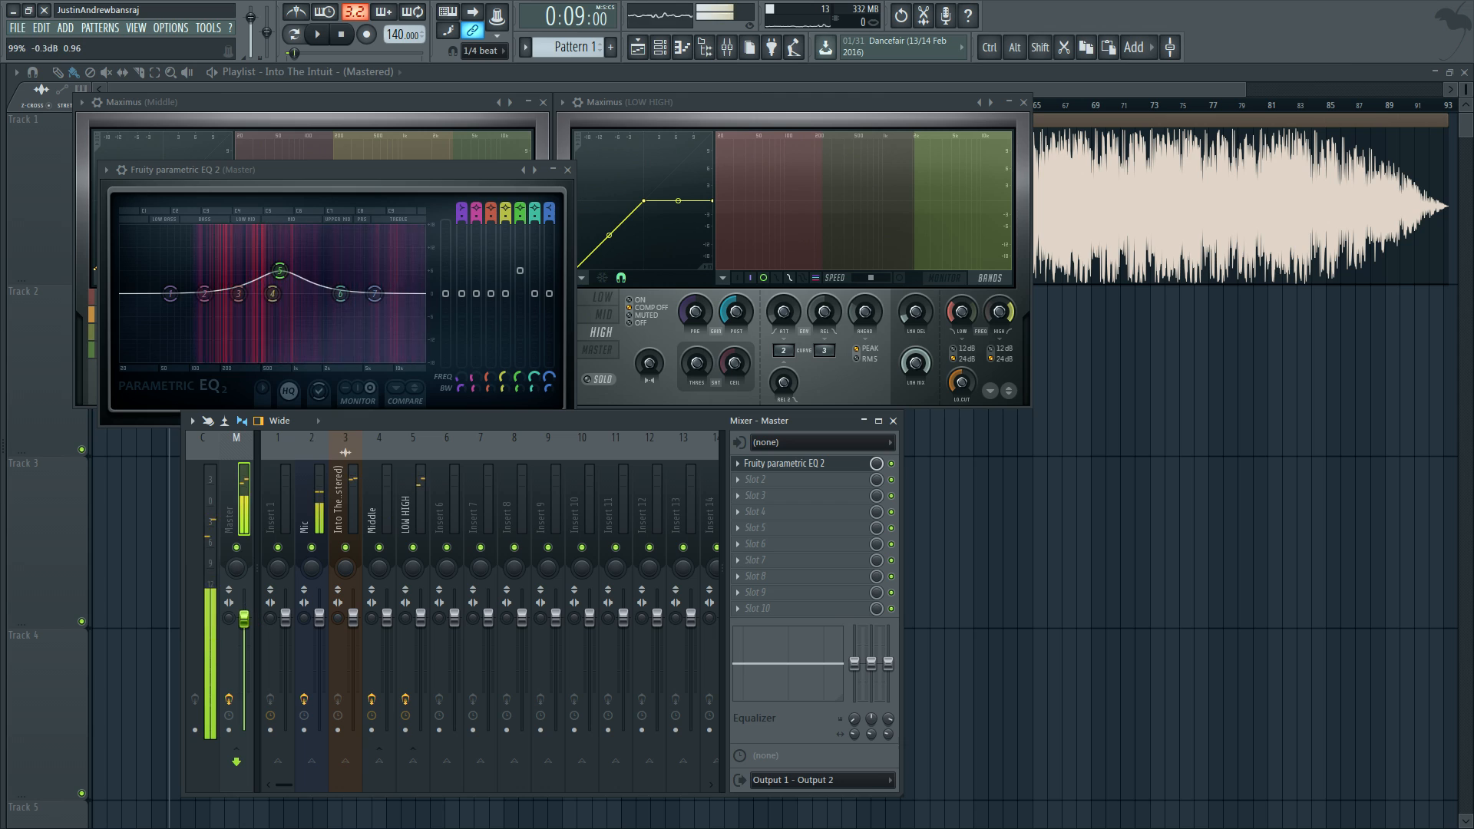
Step: Lower the Master fader to about -2.0 dB and play the song to check its level
left_click_drag(244, 617, 247, 635)
key("space")
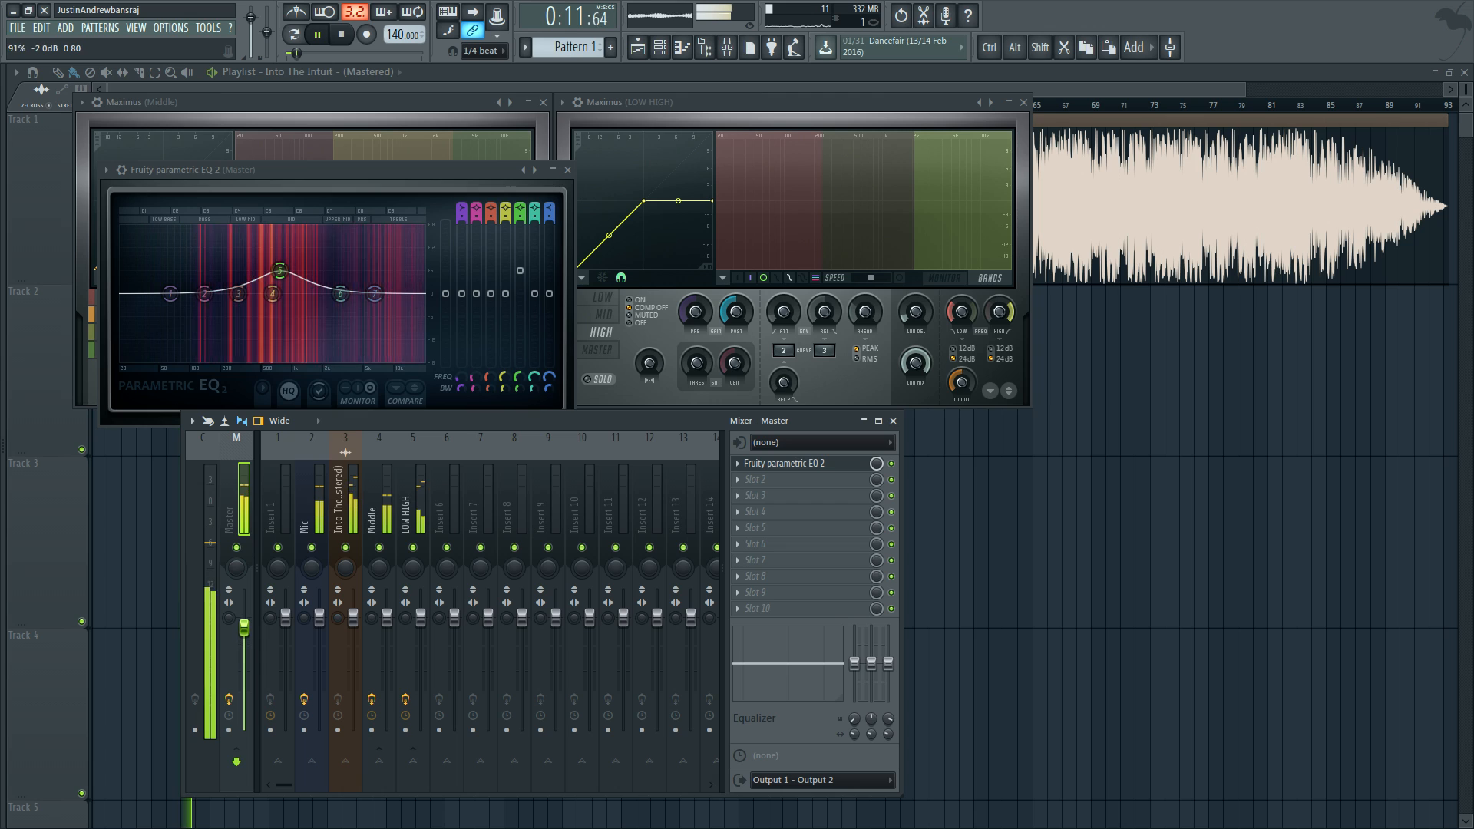
scroll(247, 634, "up", 4)
scroll(247, 634, "up", 2)
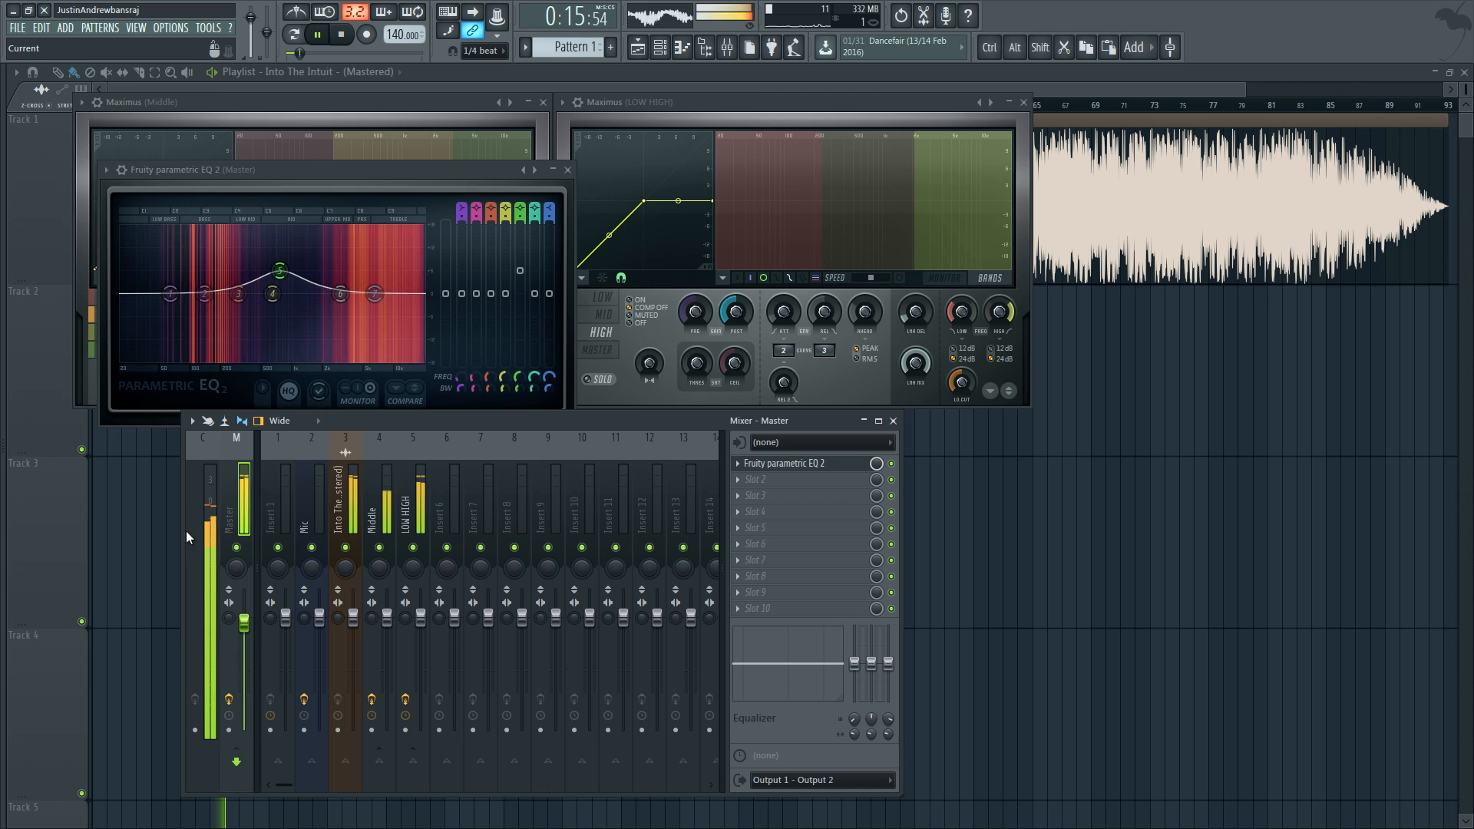
key("space")
Step: Add Fruity Limiter to effect slot 3 of the Master track, start playback, and set the Master fader to 0.0 dB
left_click(751, 497)
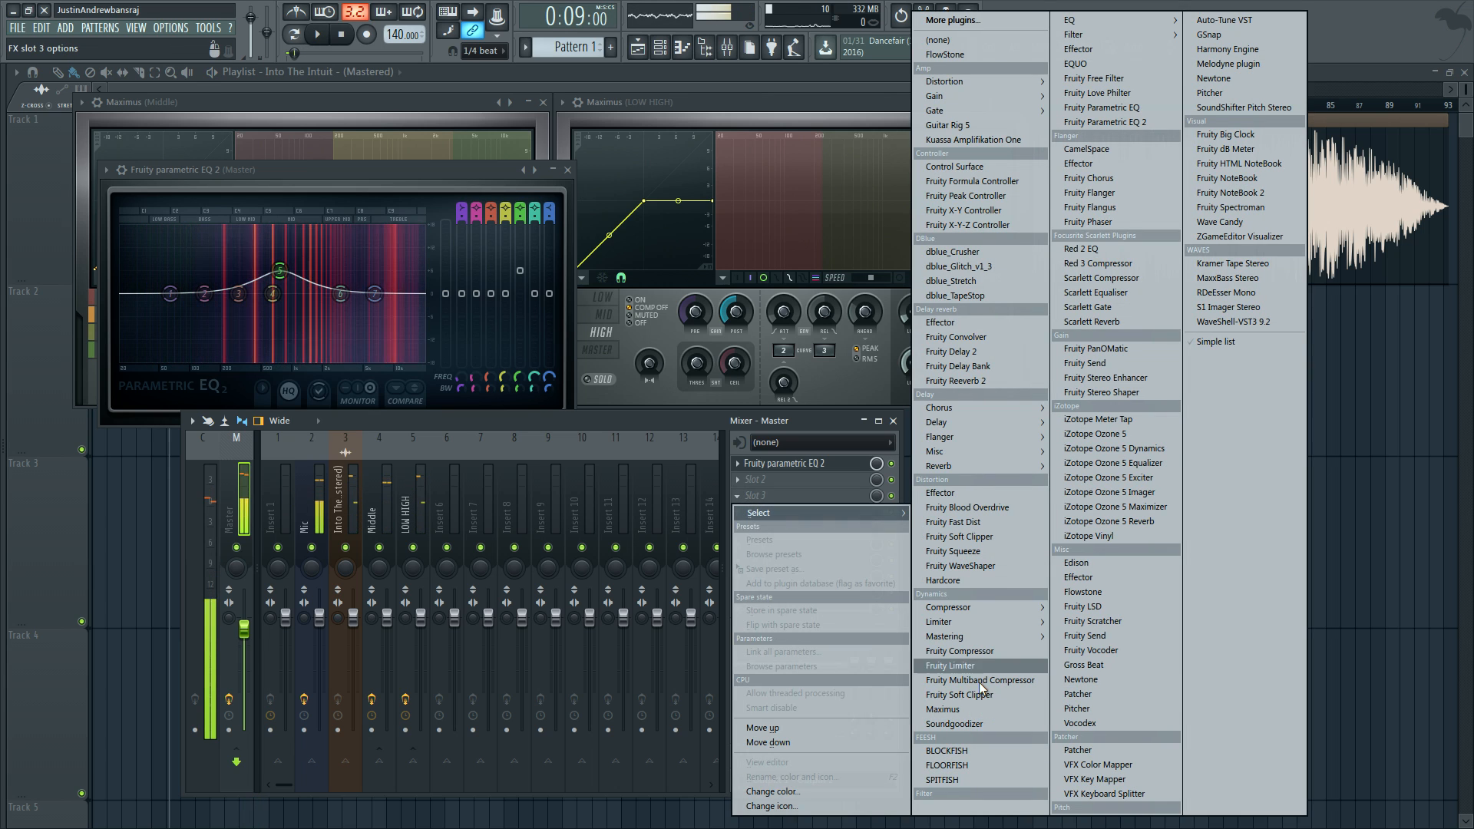
mouse_move(984, 622)
left_click(1157, 623)
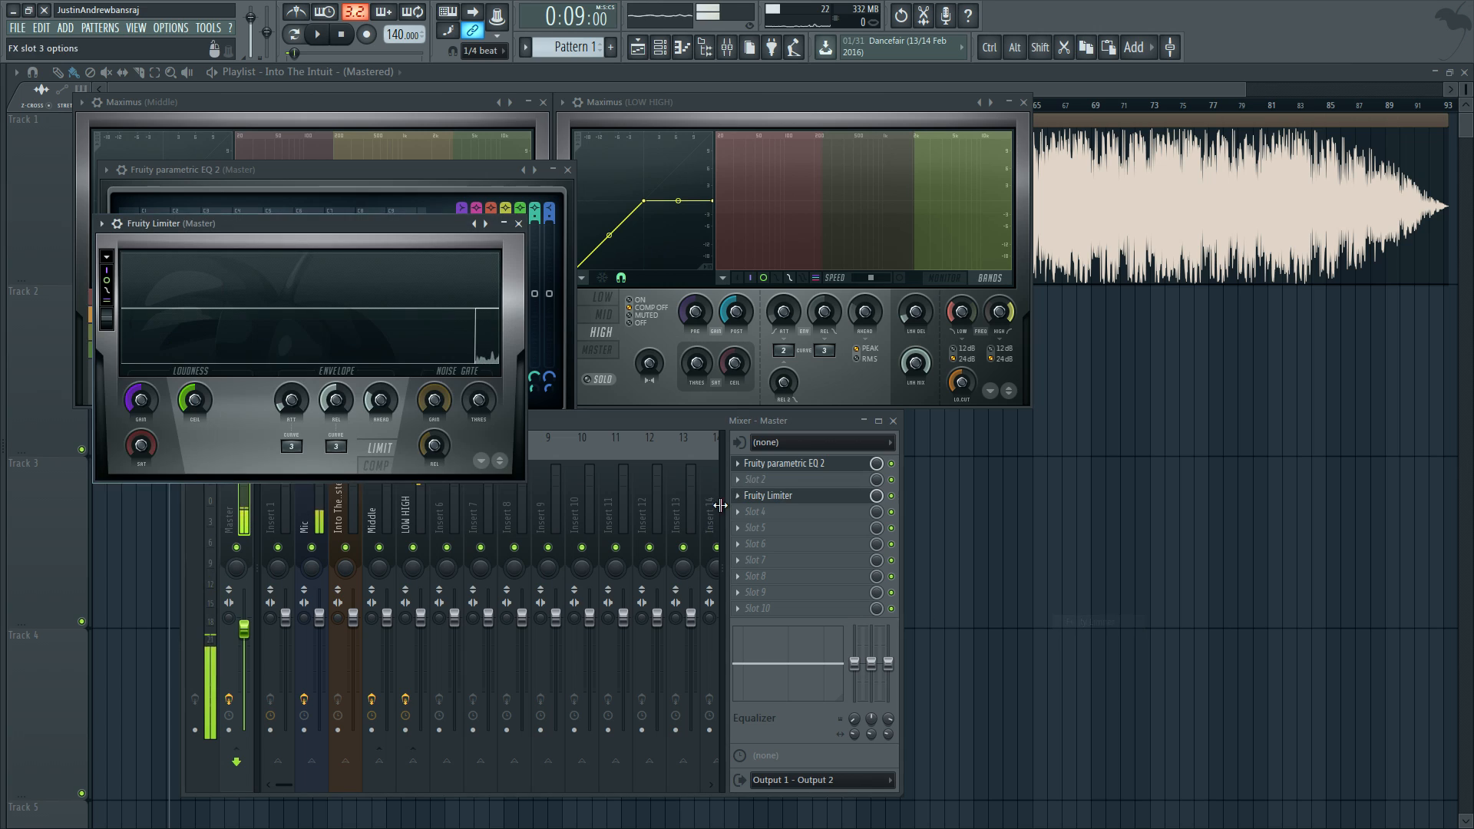
key("space")
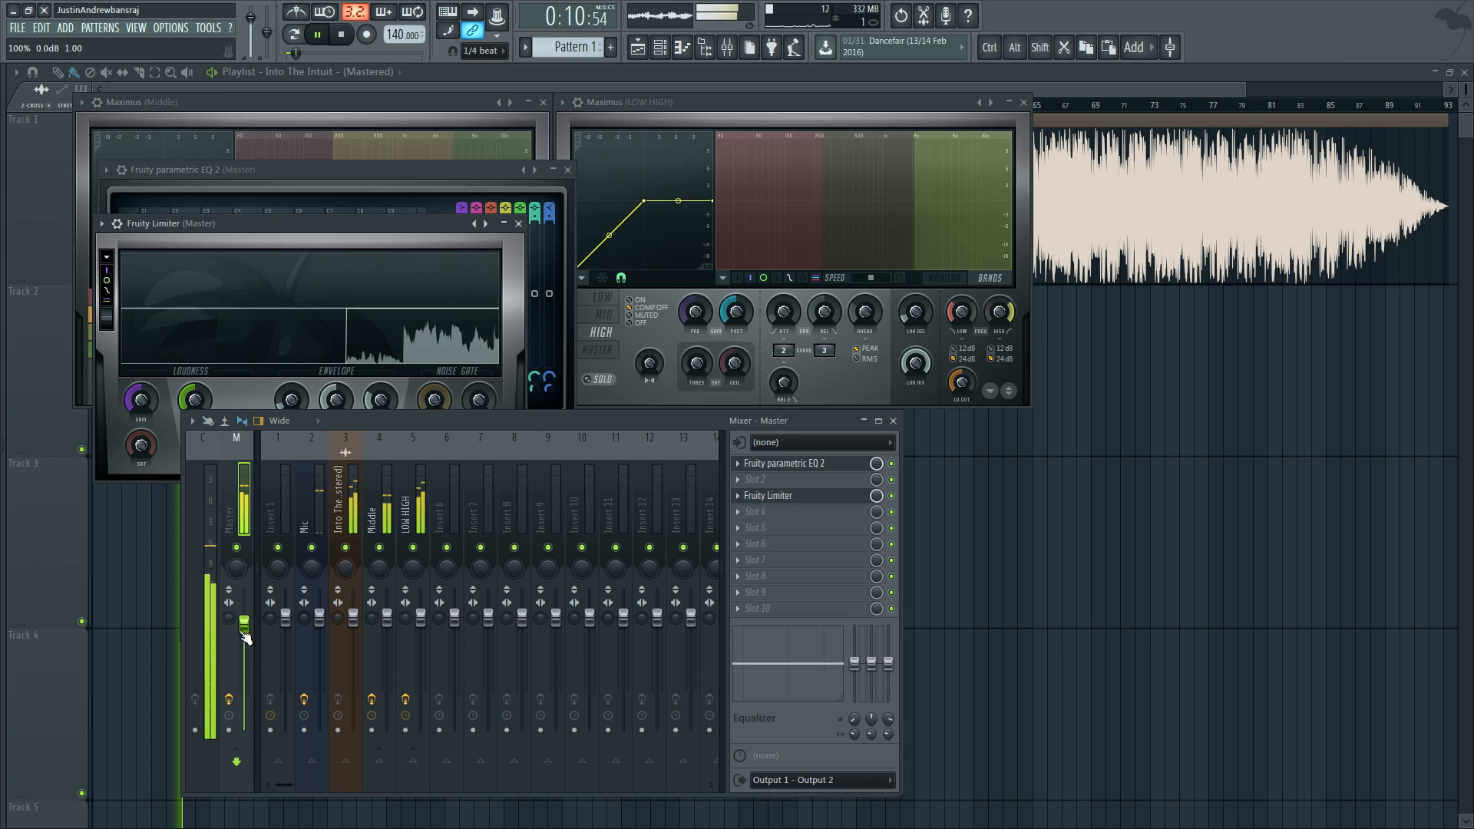
left_click_drag(244, 628, 244, 617)
Step: Move the Fruity Limiter window above the mixer, set its gain to about -1.7 dB during playback, and stop the song
left_click_drag(356, 224, 437, 168)
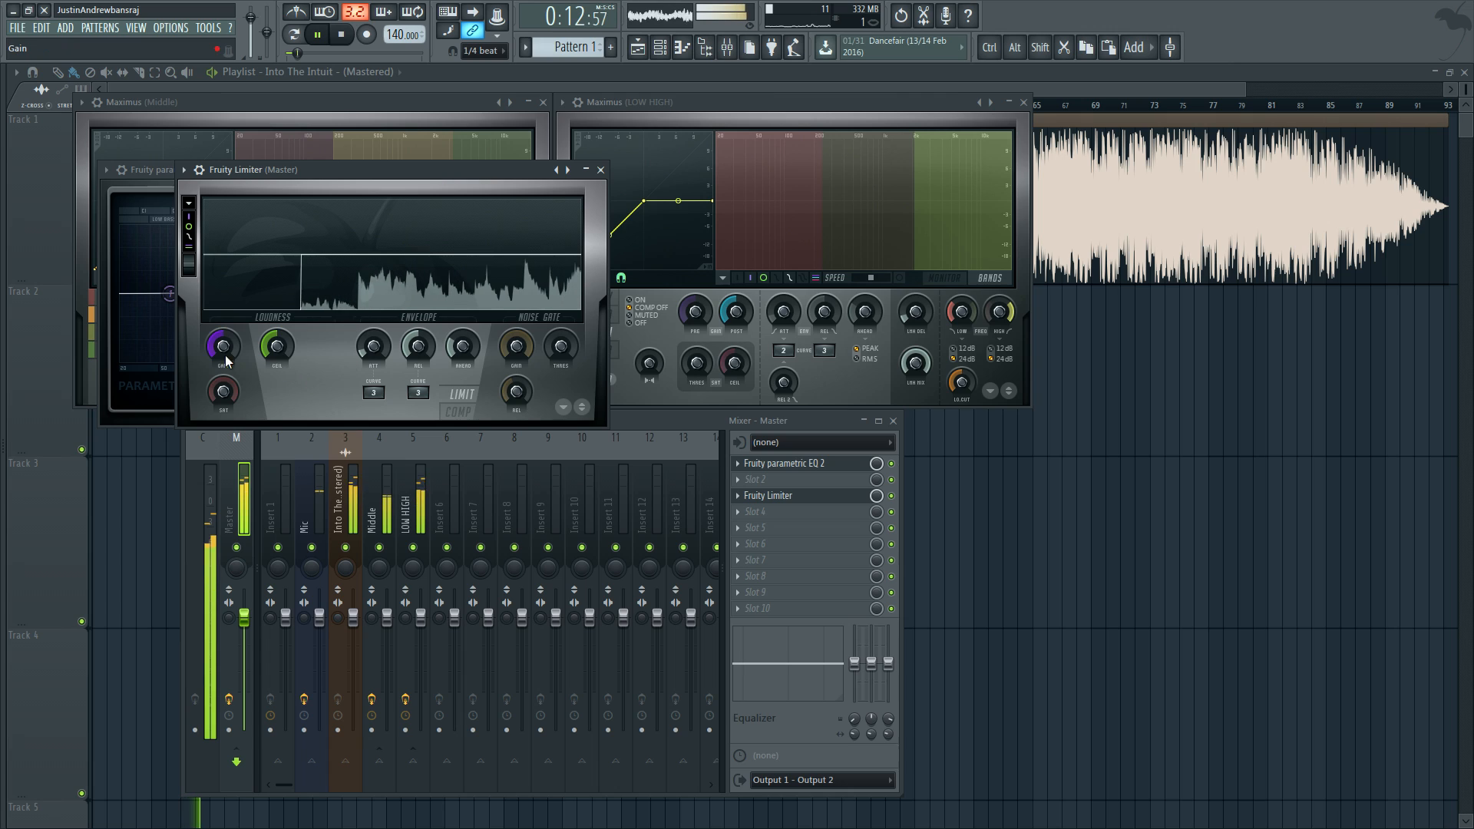
left_click_drag(222, 349, 223, 361)
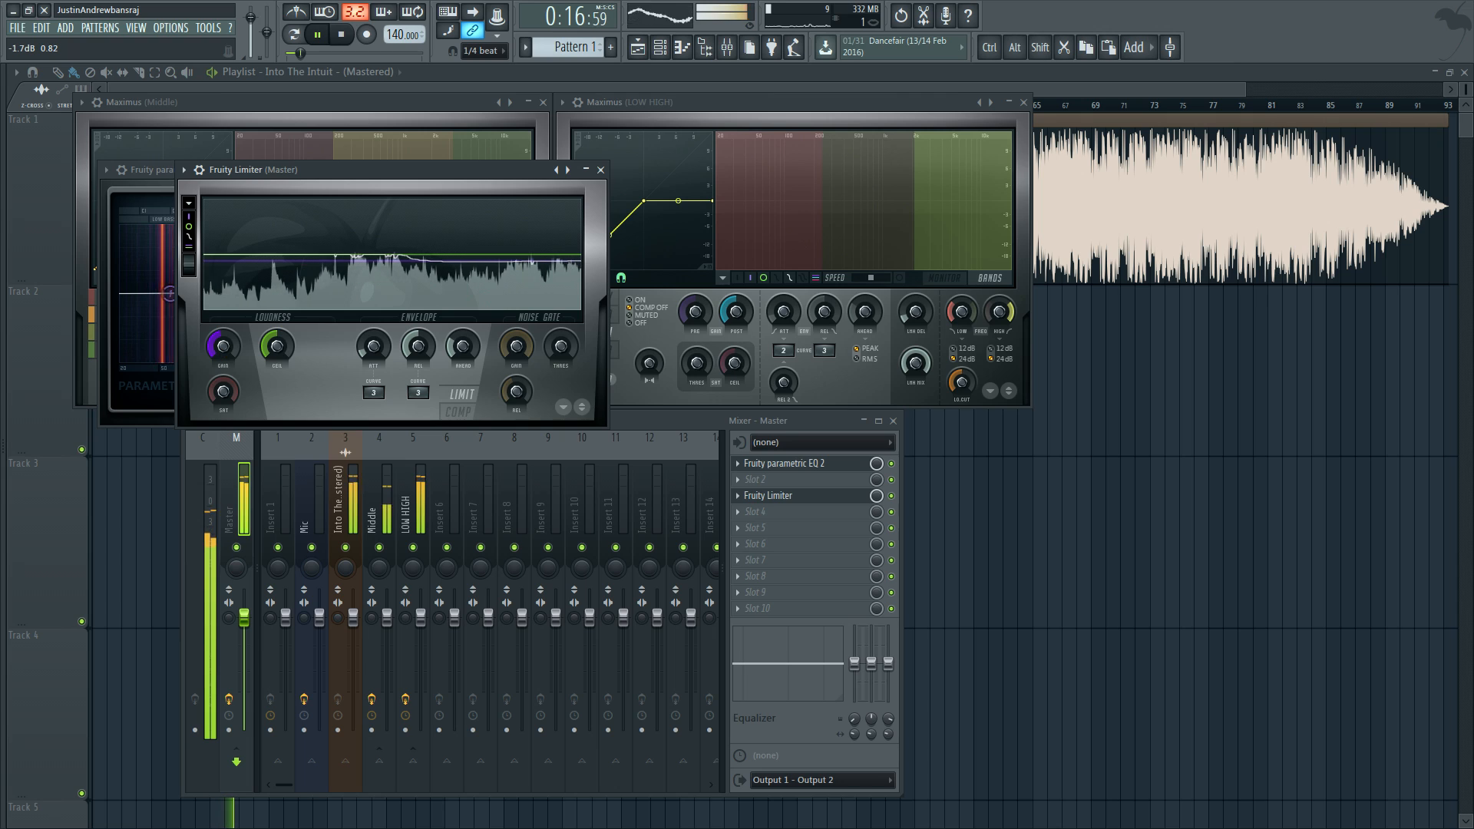
left_click(335, 506)
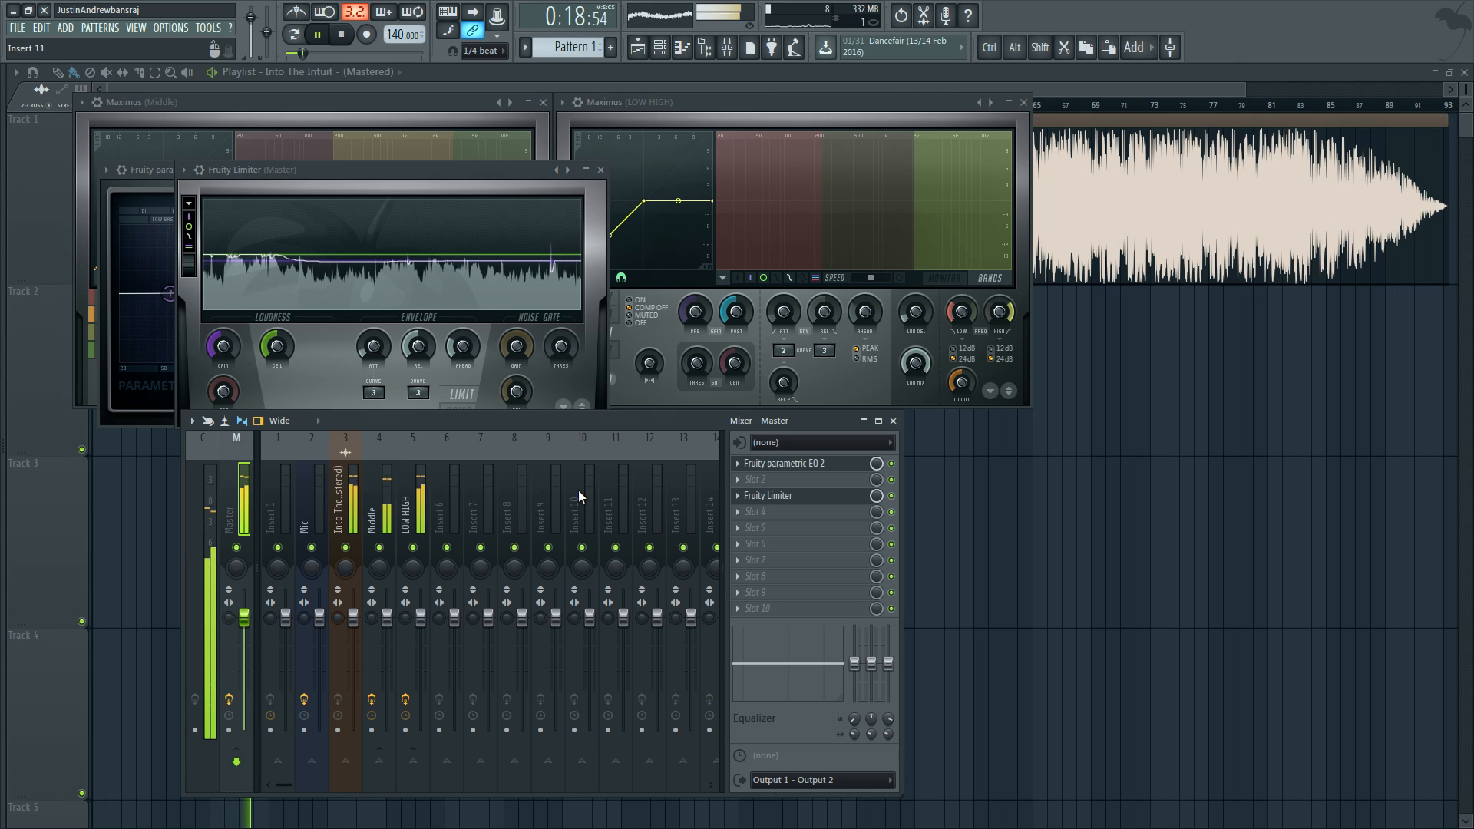
key("space")
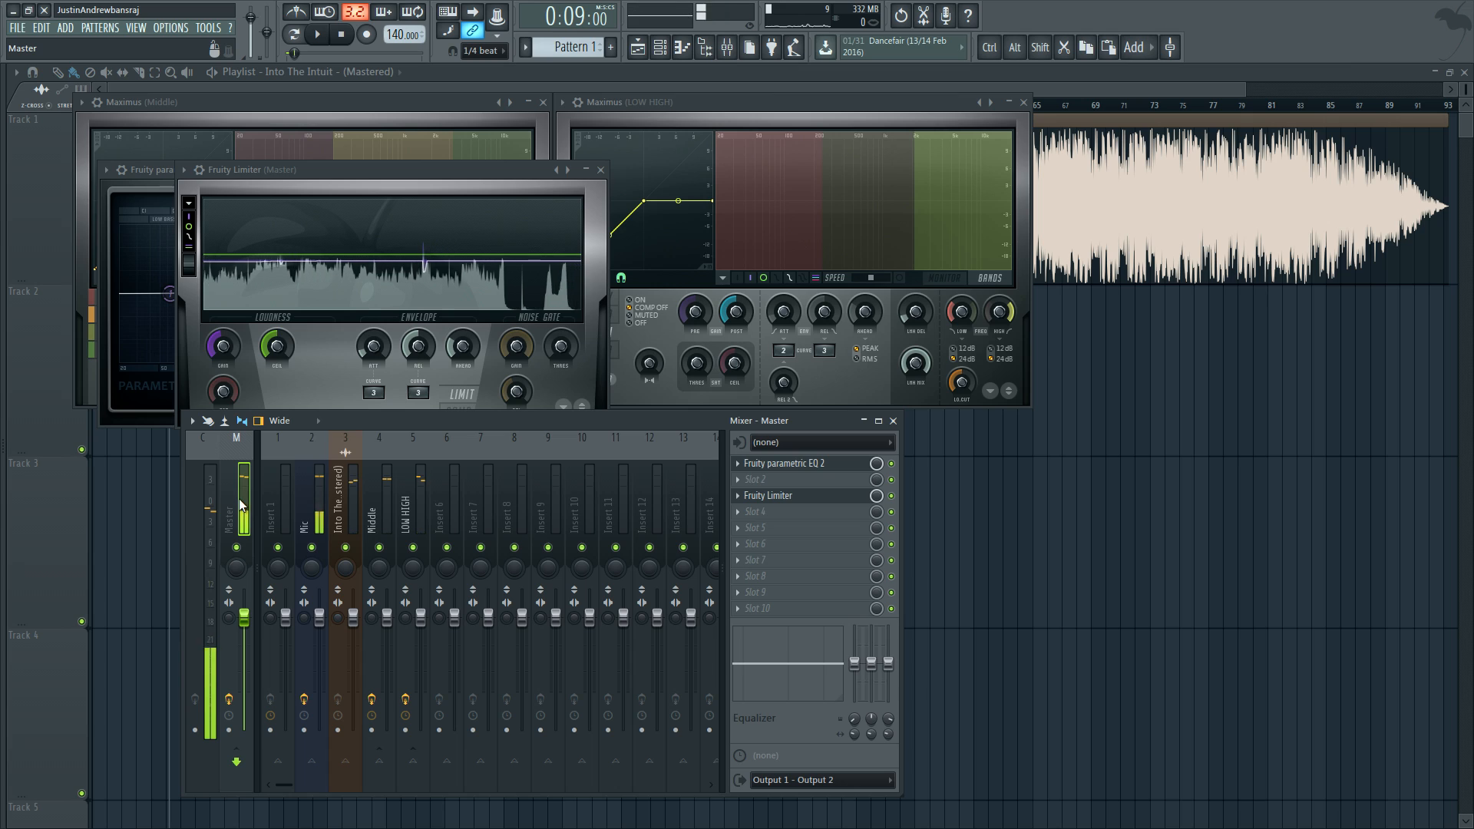